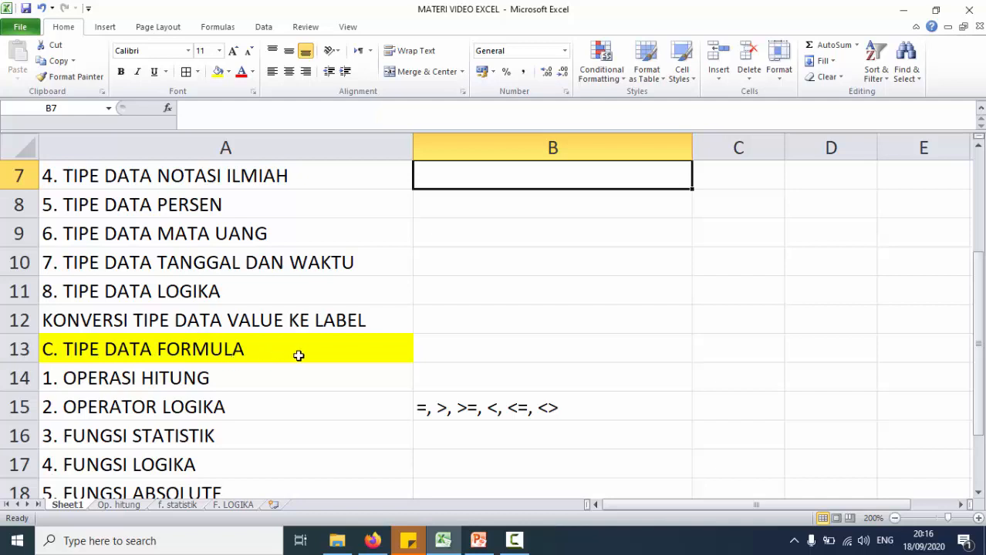
- Enter the text AKU CINTA INFORMATIKA in cell B2 as the label data type example
{"action": "scroll", "coordinate": [299, 354], "scroll_direction": "up", "scroll_amount": 2}
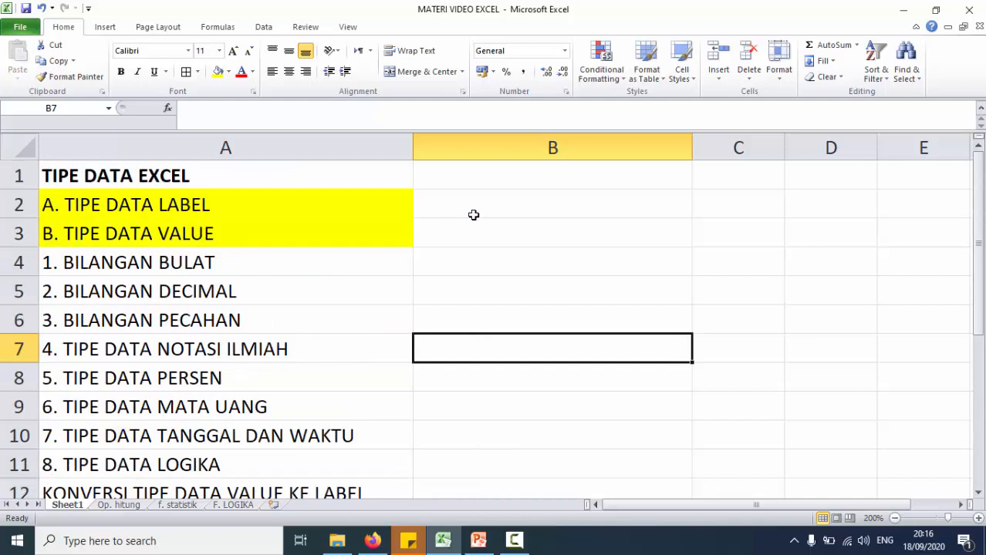
{"action": "left_click", "coordinate": [470, 210]}
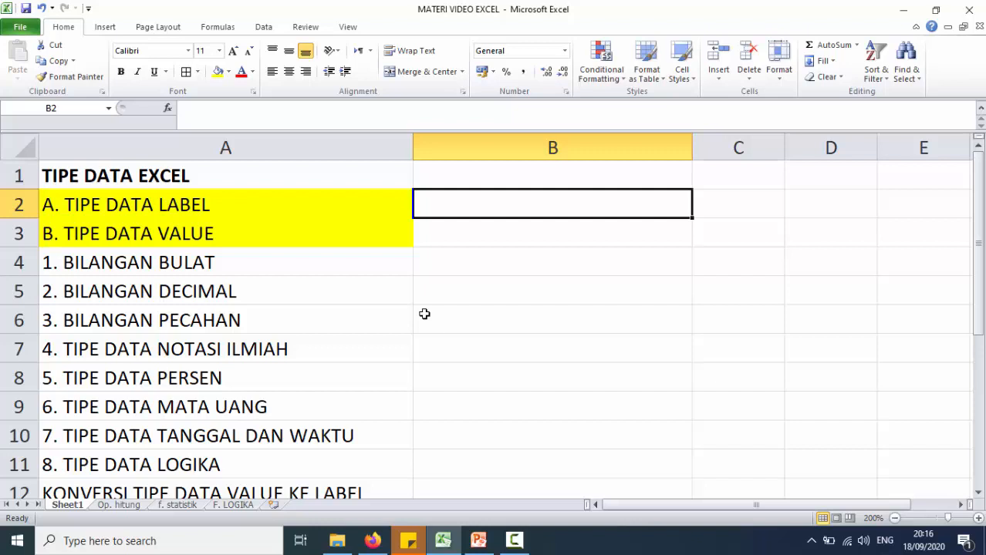
{"action": "type", "text": "AK"}
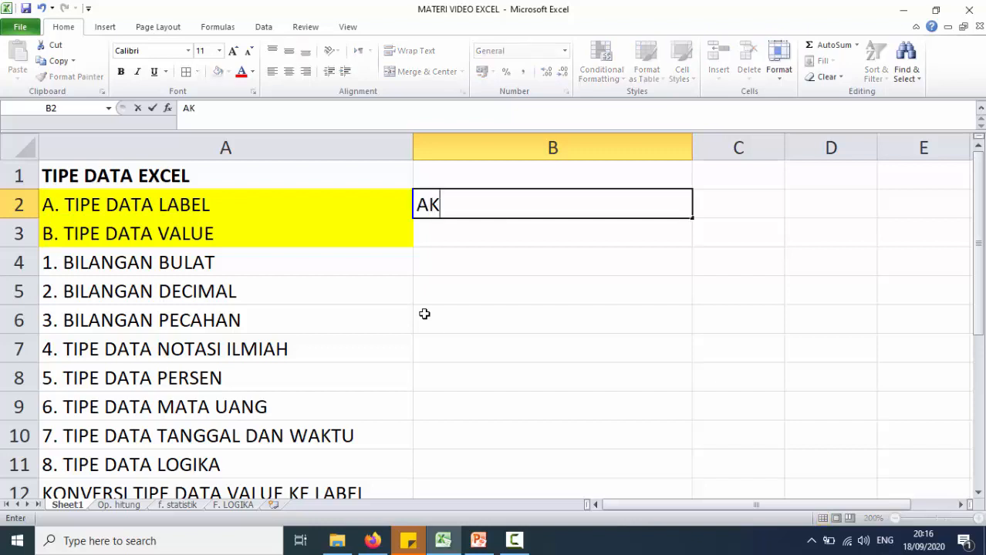
{"action": "type", "text": "U CINT"}
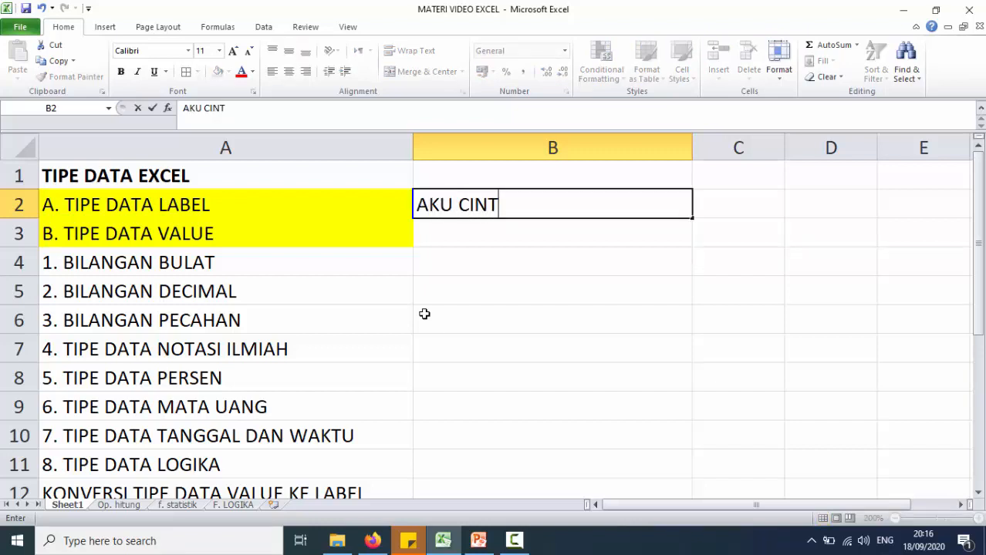
{"action": "type", "text": "A INFORMATIKA"}
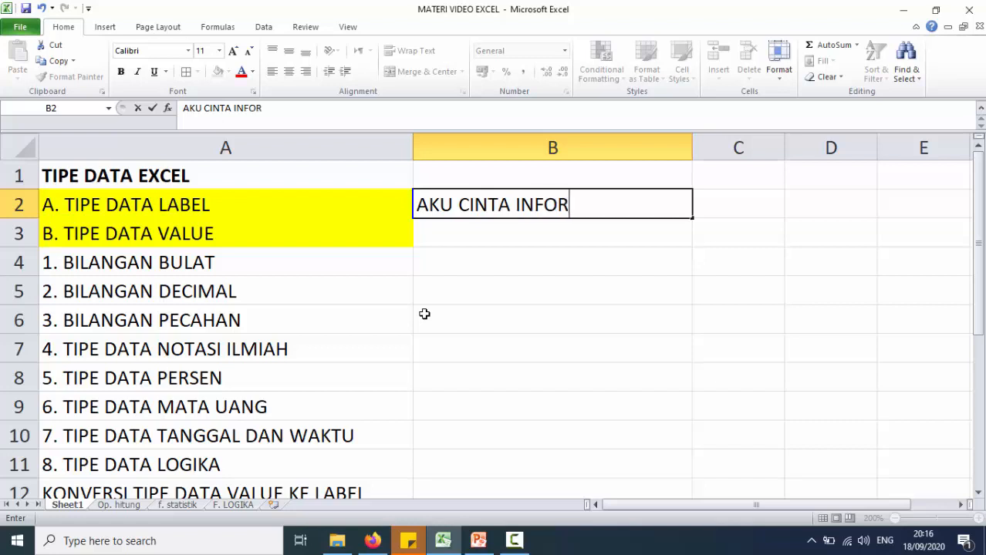
{"action": "key", "text": "Return"}
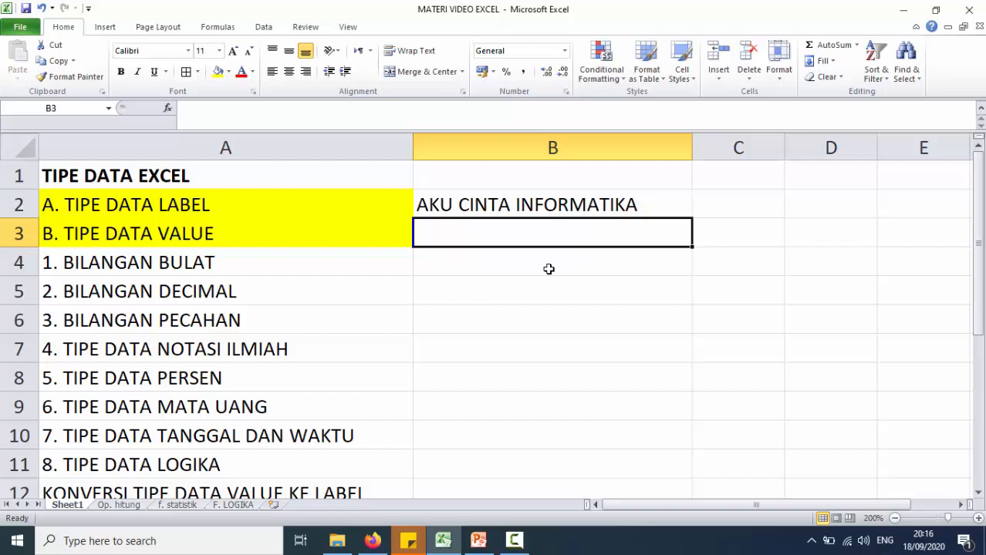
{"action": "left_click", "coordinate": [576, 206]}
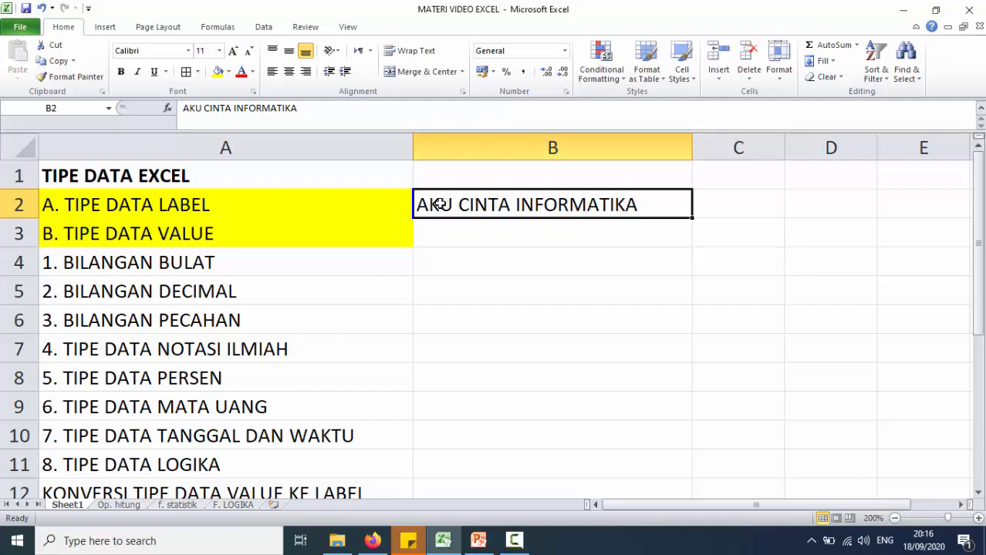
- Enter the number 55 in cell B3 as the value data type example
{"action": "left_click", "coordinate": [453, 237]}
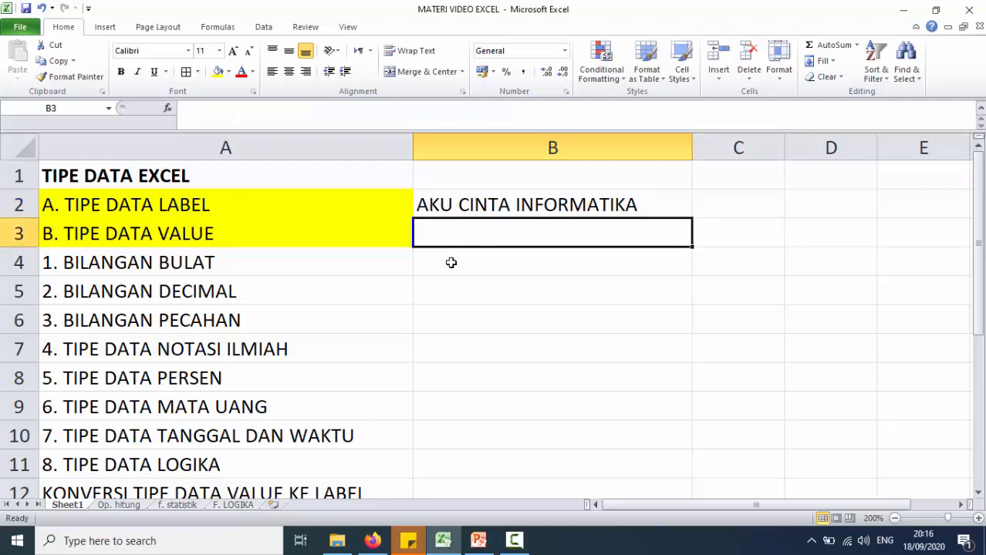
{"action": "type", "text": "55"}
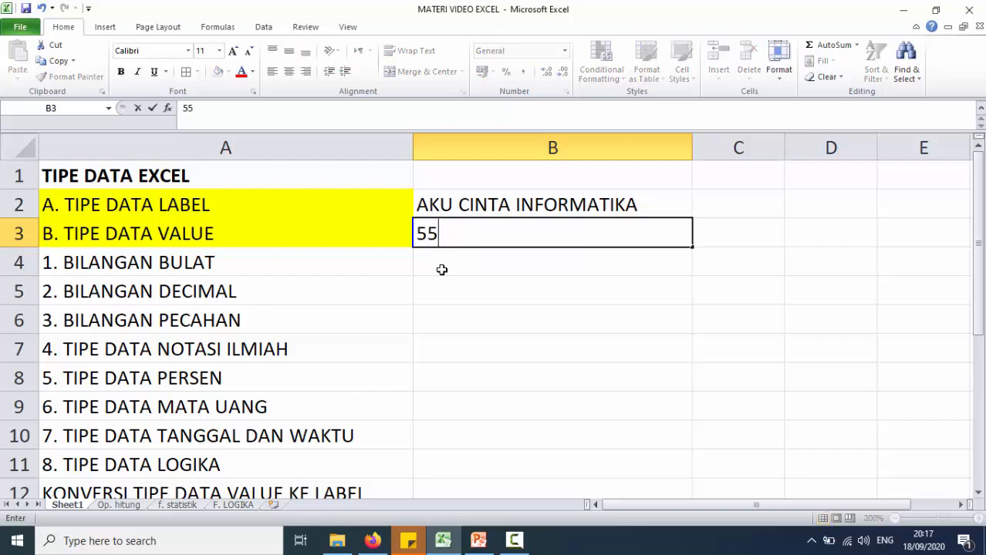
{"action": "key", "text": "Return"}
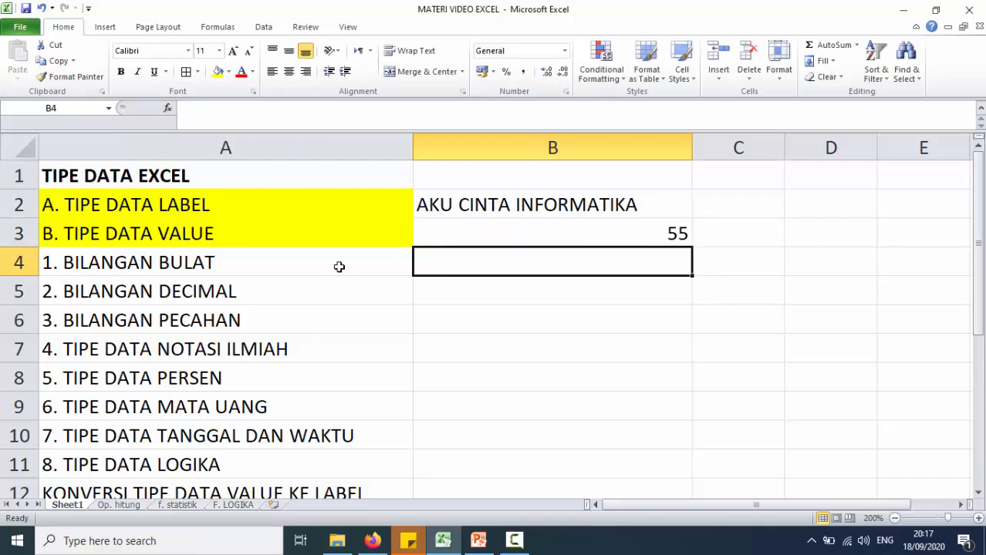
- Enter 100 in B4 as the whole-number example and 0,1 in B5 as the decimal example
{"action": "left_click", "coordinate": [236, 282]}
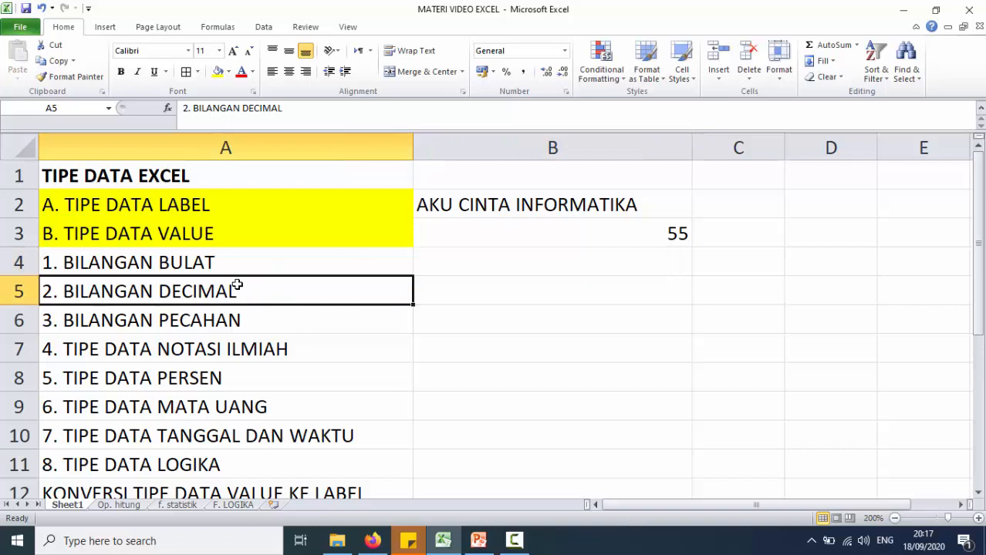
{"action": "scroll", "coordinate": [236, 285], "scroll_direction": "down", "scroll_amount": 1}
{"action": "scroll", "coordinate": [237, 285], "scroll_direction": "up", "scroll_amount": 1}
{"action": "left_click", "coordinate": [463, 265]}
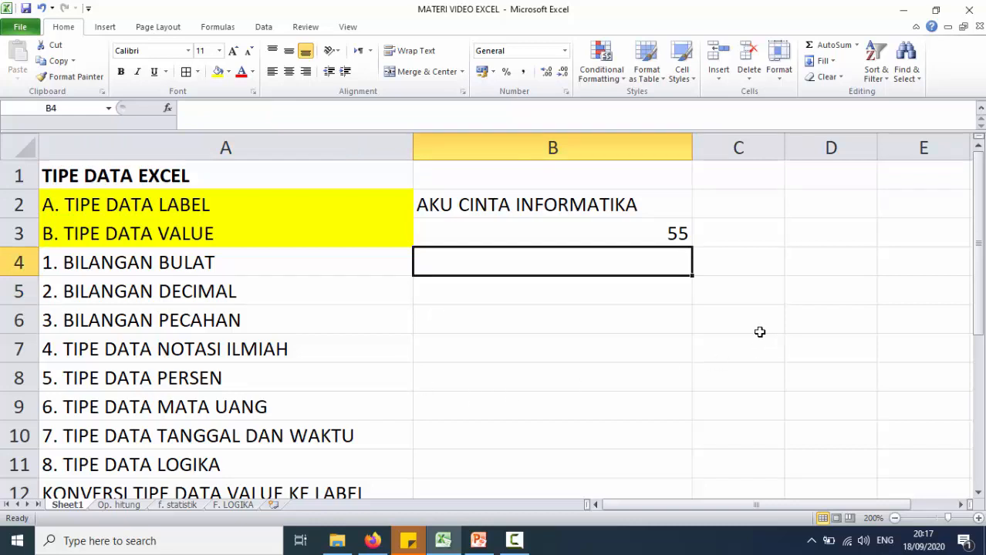
{"action": "type", "text": "100"}
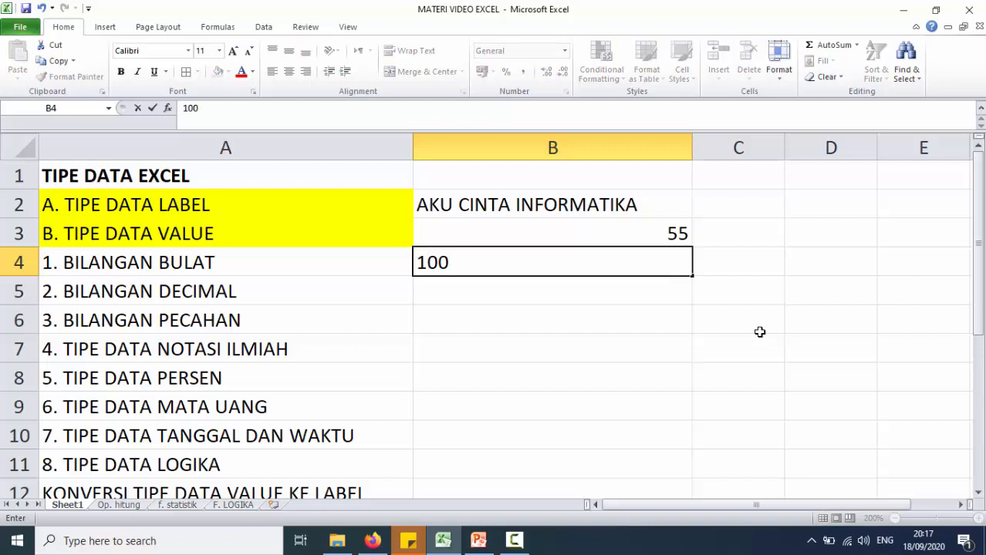
{"action": "key", "text": "Return"}
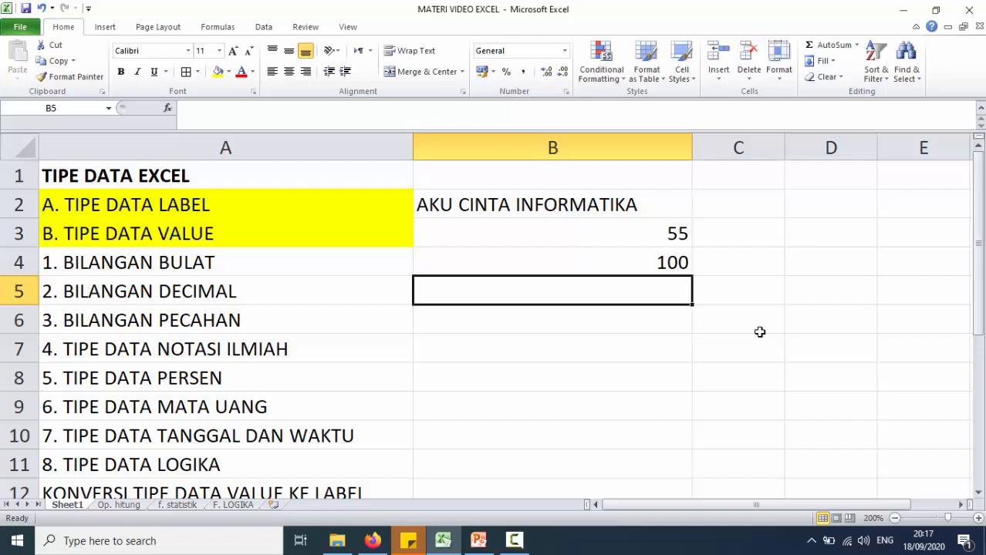
{"action": "type", "text": "0,1"}
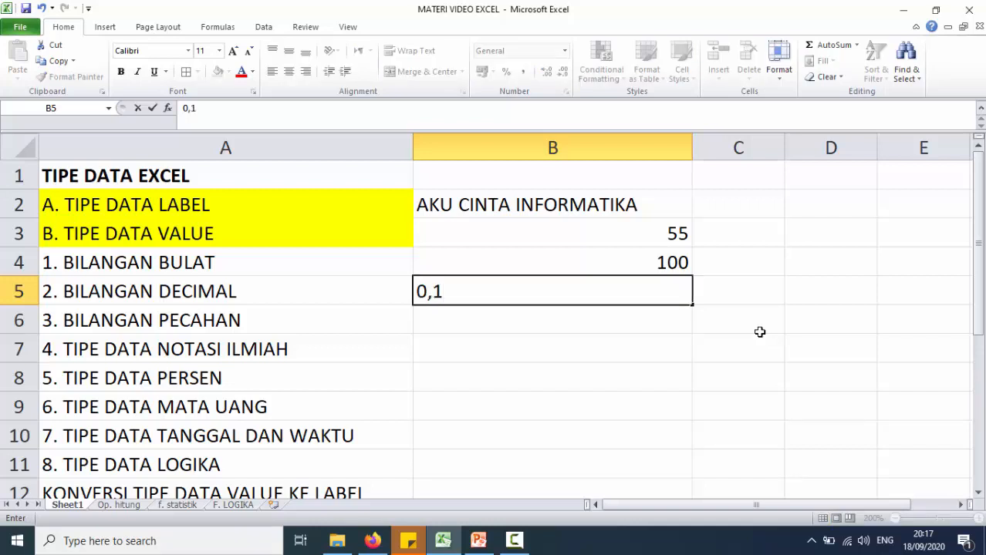
{"action": "key", "text": "Return"}
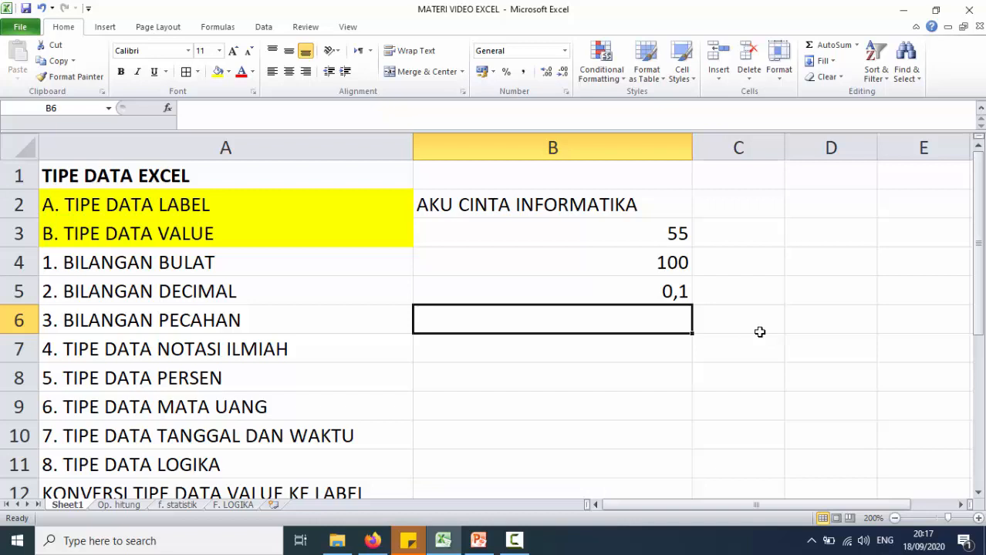
- Try to enter the fraction example in cell B6 as 1/2
{"action": "type", "text": "1"}
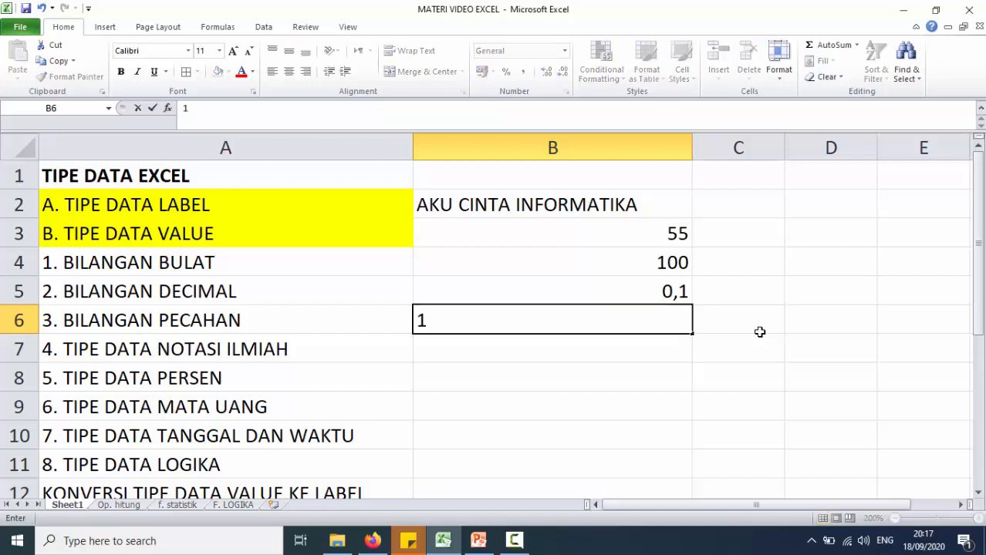
{"action": "type", "text": "/2"}
{"action": "left_click", "coordinate": [421, 319]}
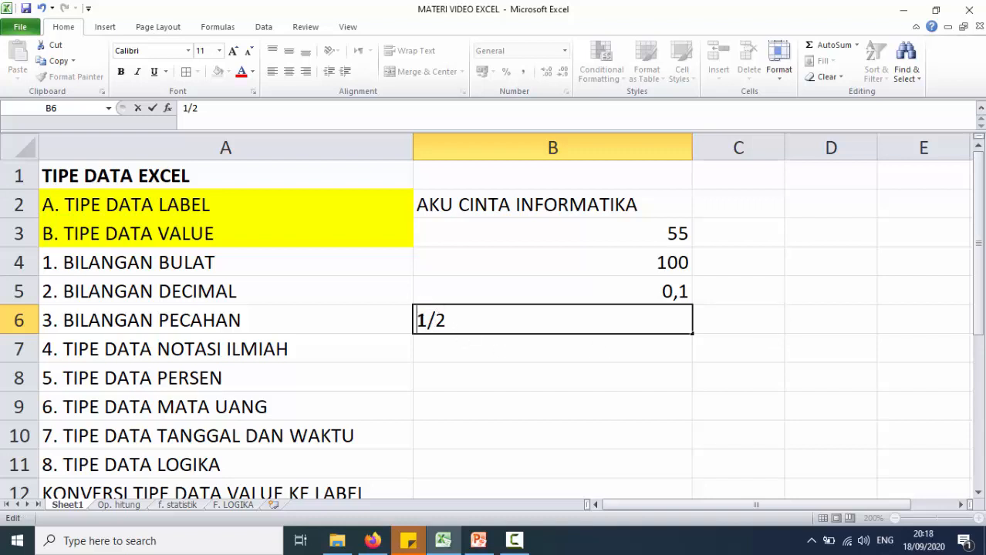
{"action": "left_click", "coordinate": [458, 319]}
{"action": "key", "text": "Return"}
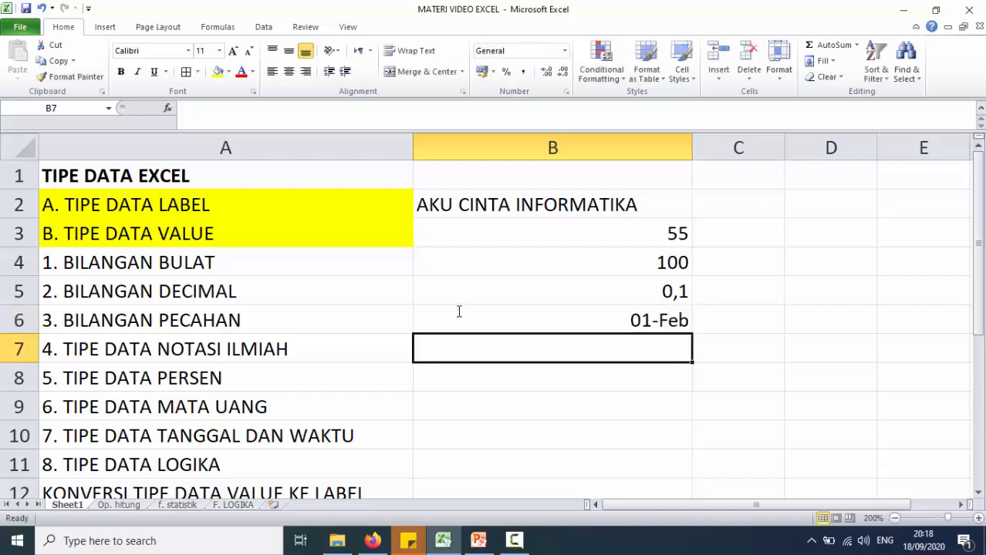
- Try to enter the fraction in B6 as 01/2, without a space after the zero
{"action": "left_click", "coordinate": [478, 301]}
{"action": "left_click", "coordinate": [477, 319]}
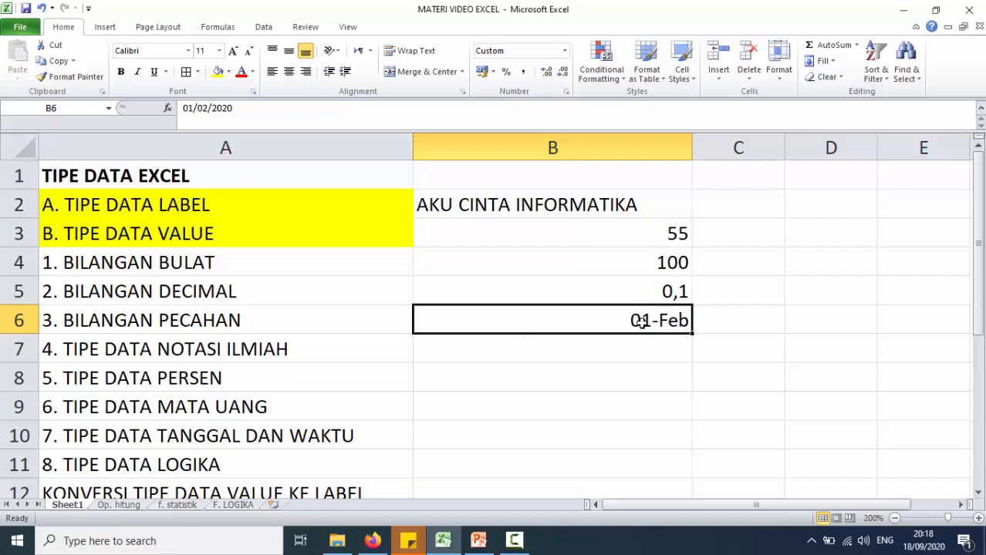
{"action": "type", "text": "01"}
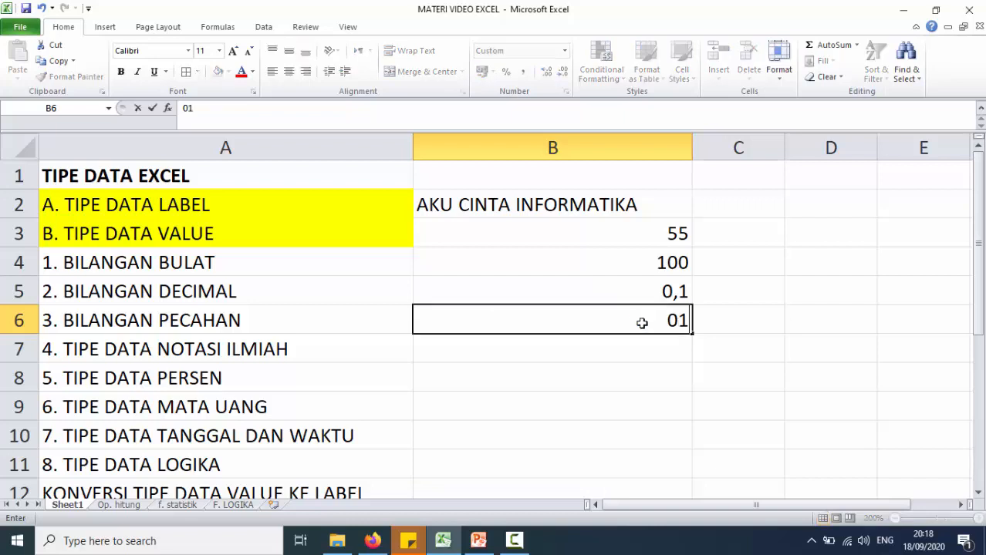
{"action": "type", "text": "/2"}
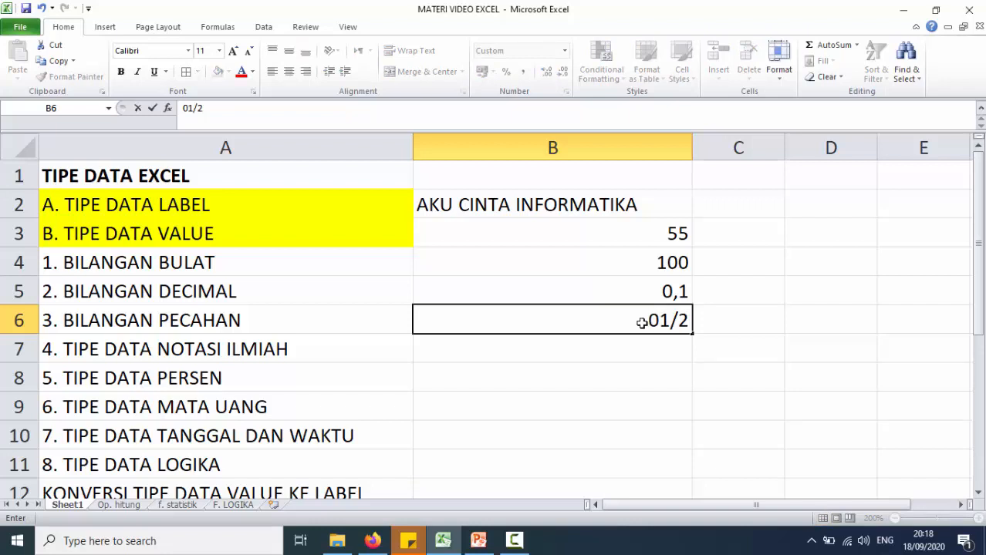
{"action": "key", "text": "Return"}
- Enter the fraction in B6 as 0 1/2, with a space after the zero, and check its stored value
{"action": "left_click", "coordinate": [641, 320]}
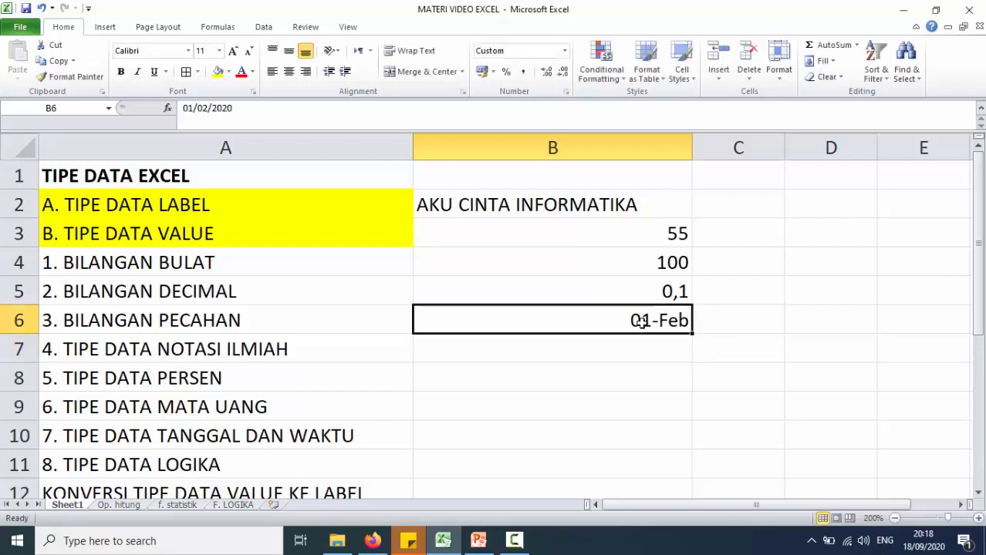
{"action": "type", "text": "0 1/2"}
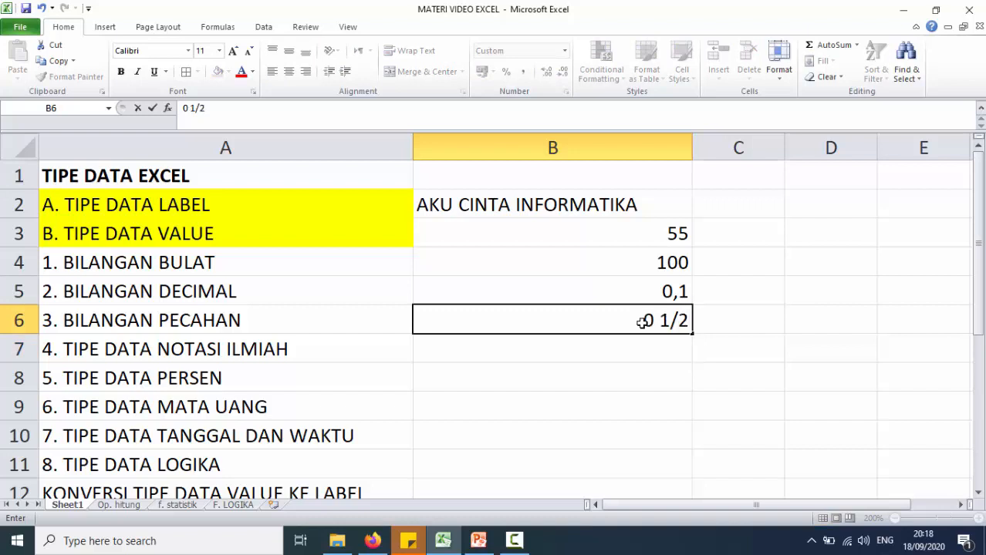
{"action": "key", "text": "Return"}
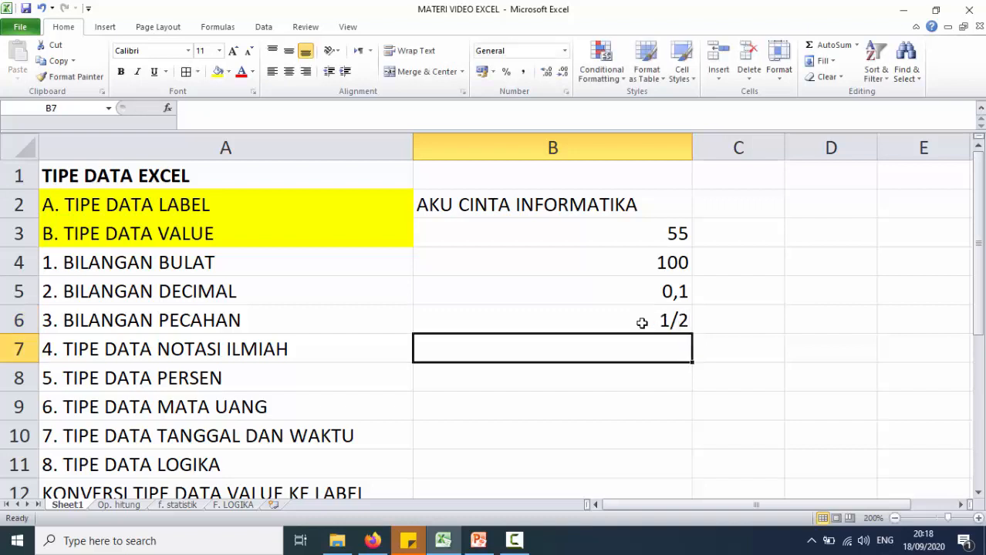
{"action": "left_click", "coordinate": [642, 323]}
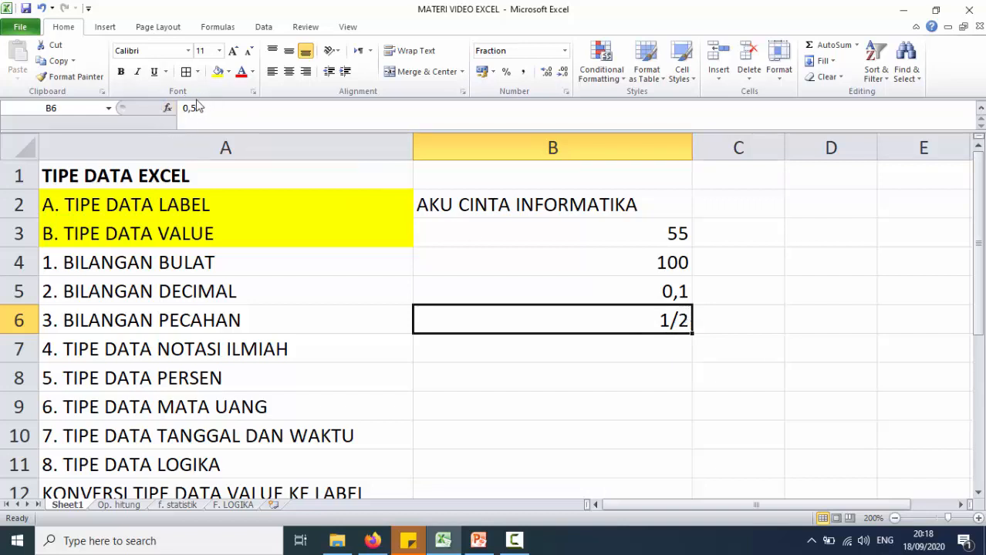
- Try the number 100000000 in cell B7 as the scientific notation example
{"action": "left_click", "coordinate": [505, 349]}
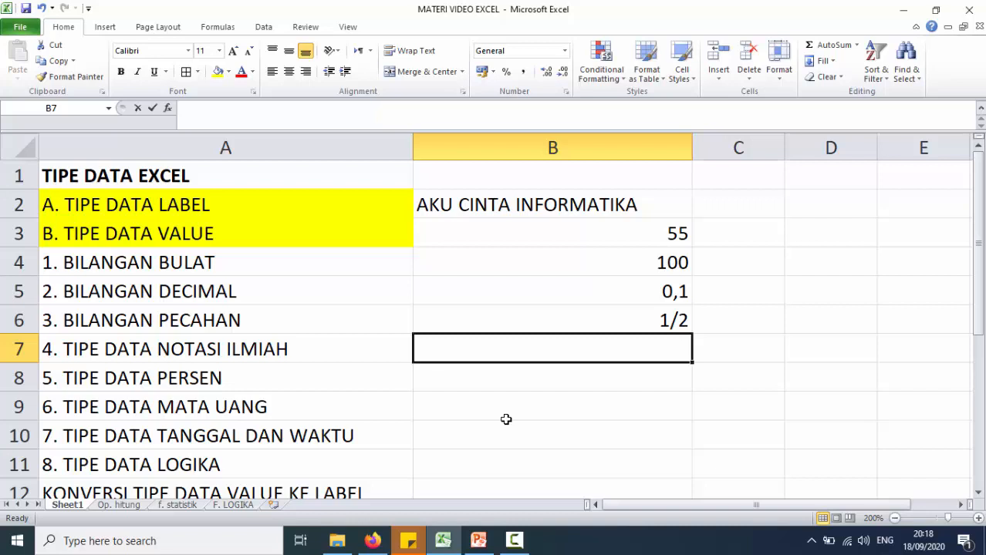
{"action": "type", "text": "1"}
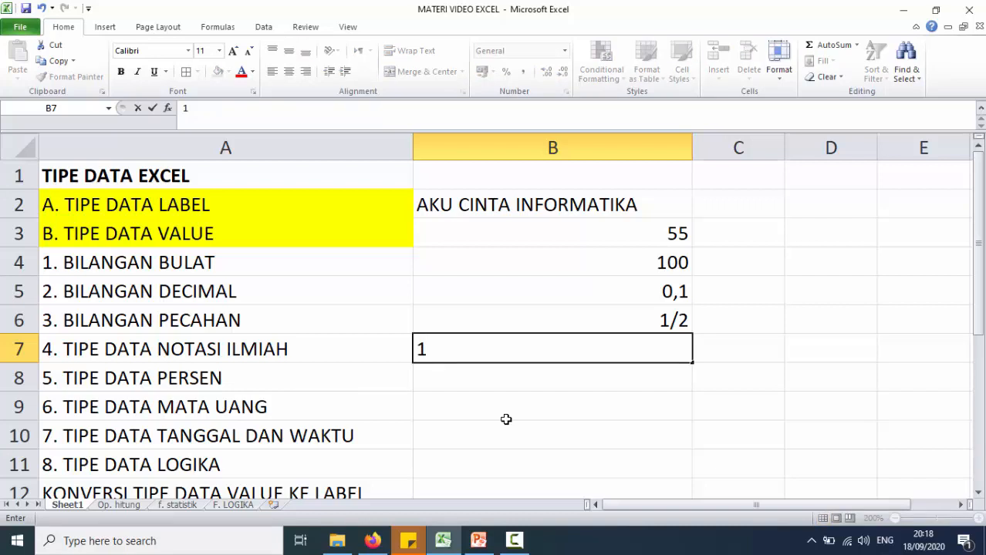
{"action": "type", "text": "00000000"}
{"action": "key", "text": "Return"}
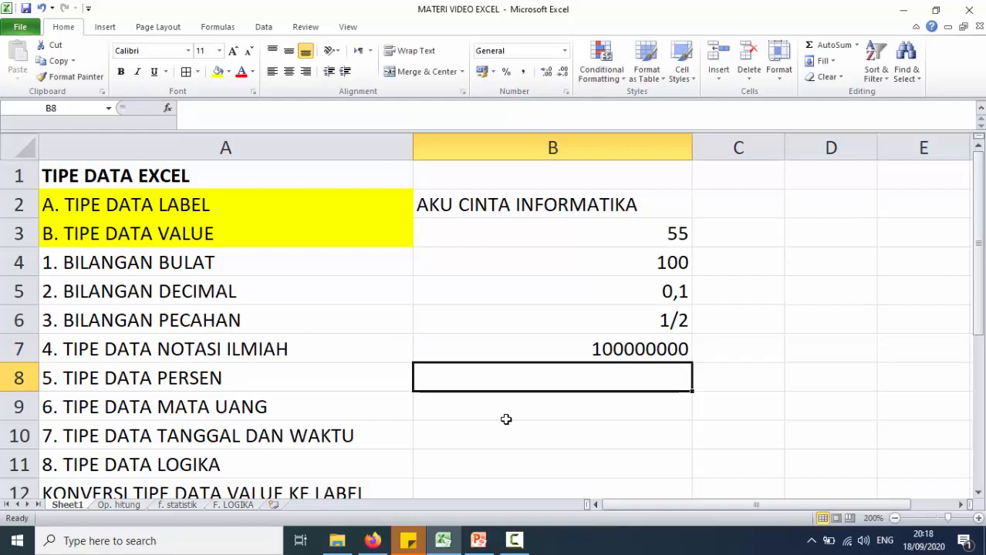
{"action": "key", "text": "Up"}
{"action": "type", "text": "100000000000000000"}
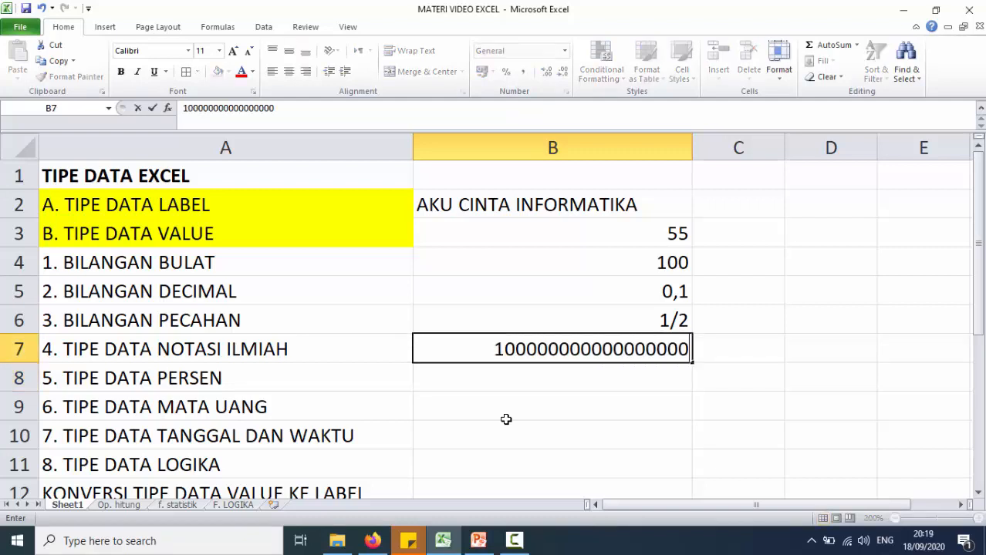
{"action": "key", "text": "Return"}
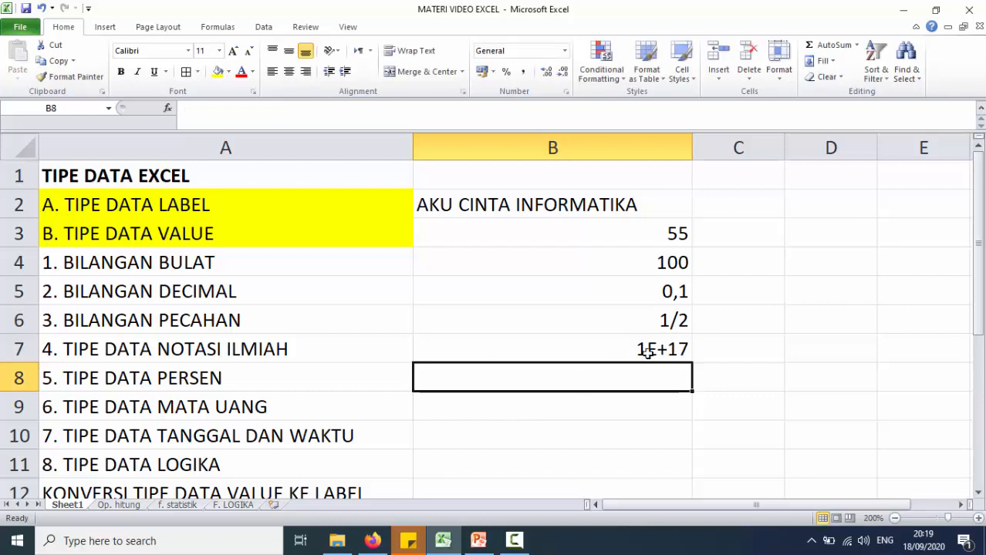
- Replace the number in B7 with 23 followed by 21 zeros as the scientific notation example
{"action": "left_click", "coordinate": [683, 350]}
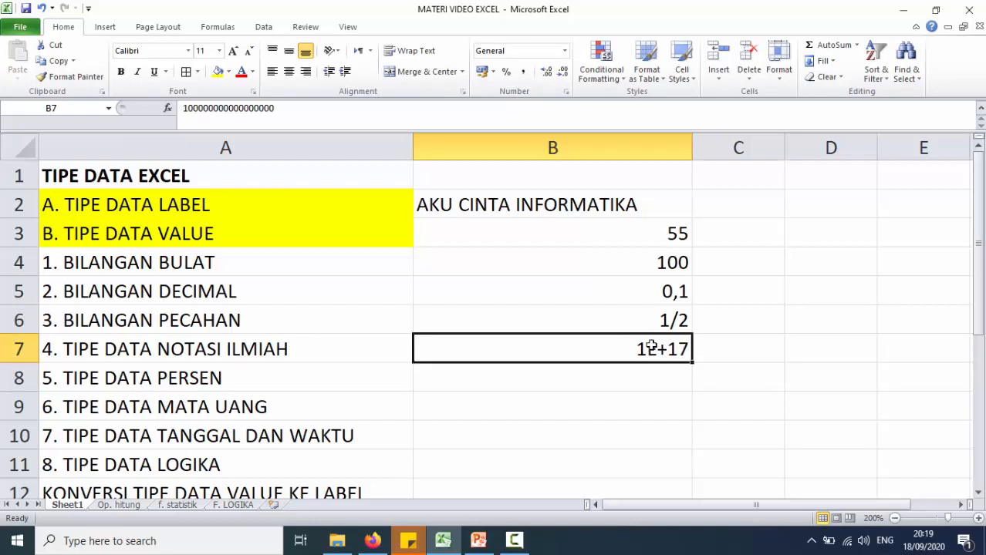
{"action": "type", "text": "23000000000000000000"}
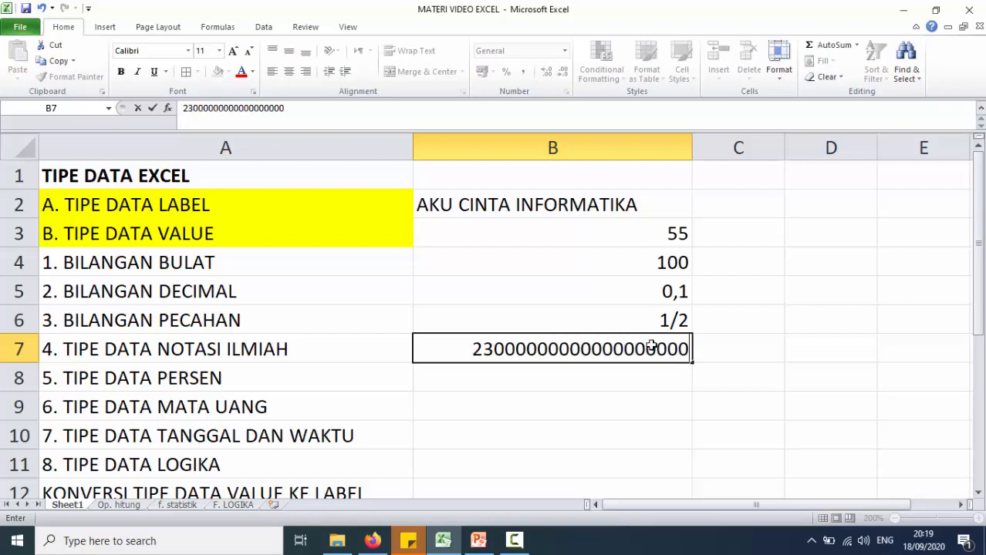
{"action": "type", "text": "000"}
{"action": "key", "text": "Return"}
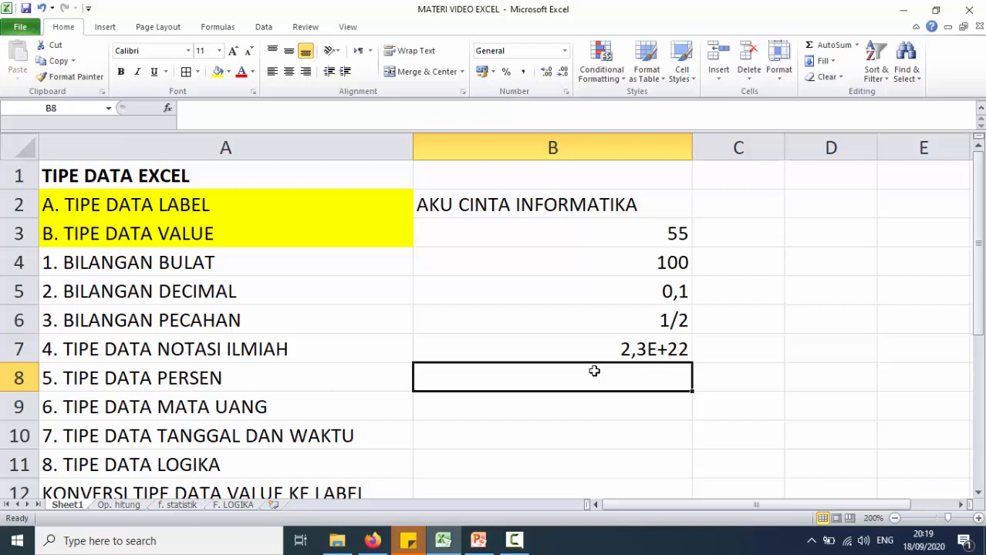
- Enter 50% in B8 as the percentage example and 1000000 in B9 as the currency example
{"action": "type", "text": "50%"}
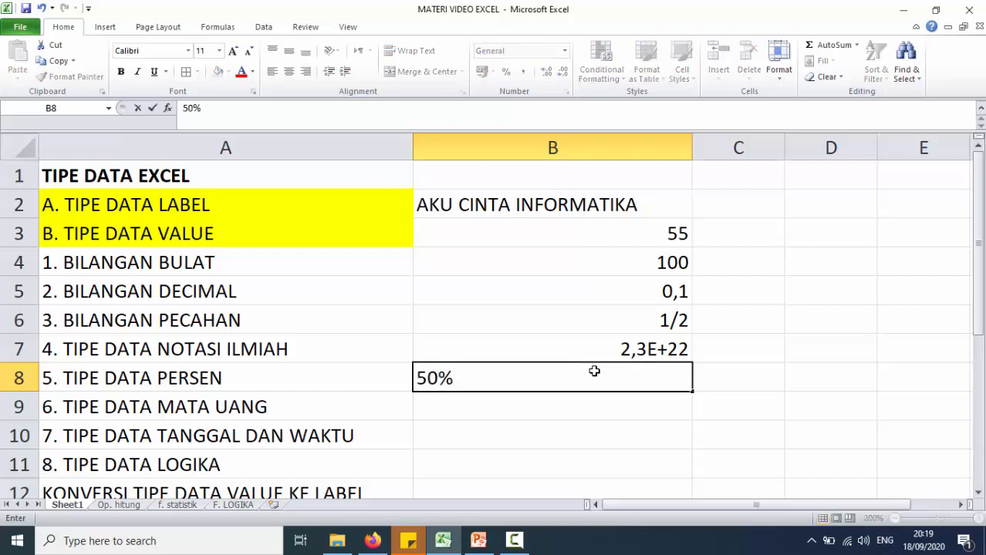
{"action": "key", "text": "Return"}
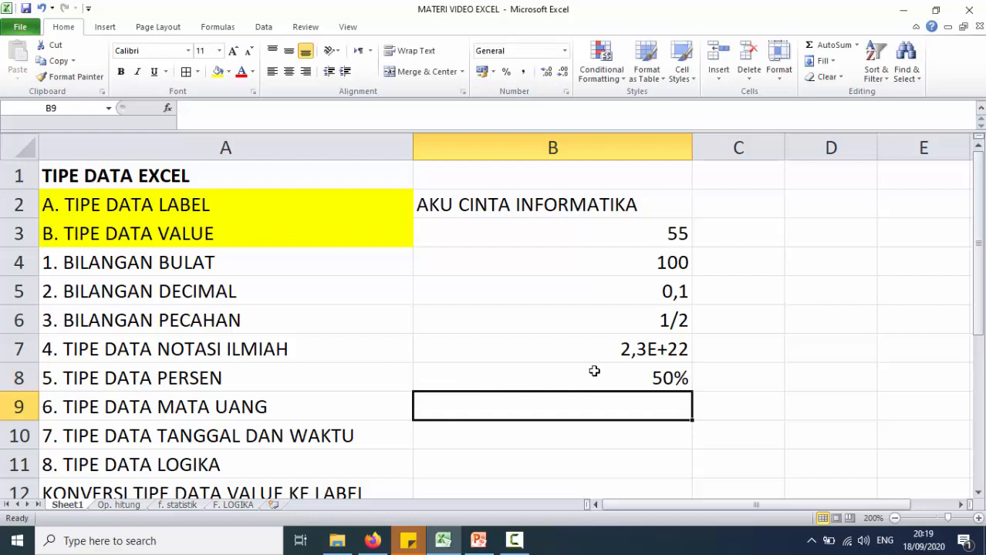
{"action": "type", "text": "1"}
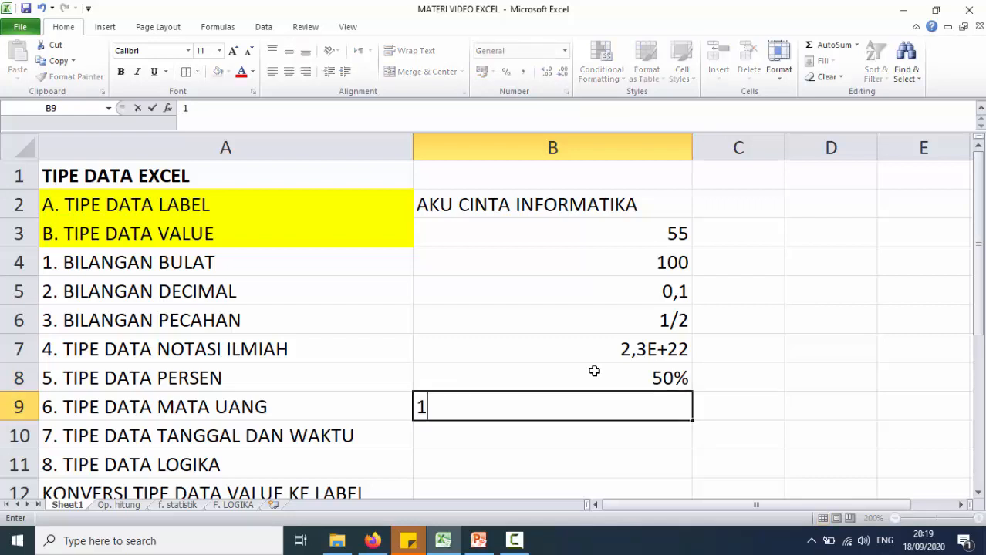
{"action": "type", "text": "000000"}
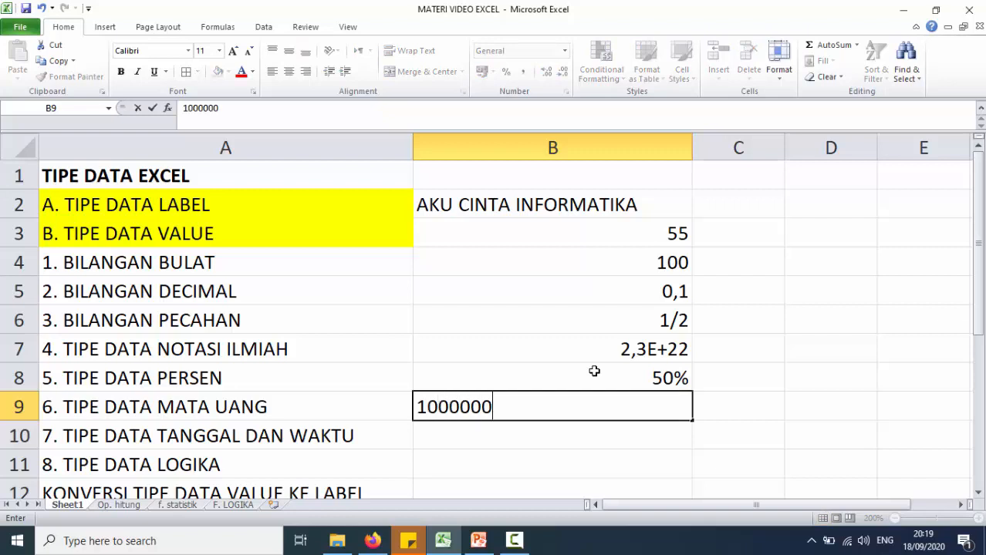
{"action": "key", "text": "Return"}
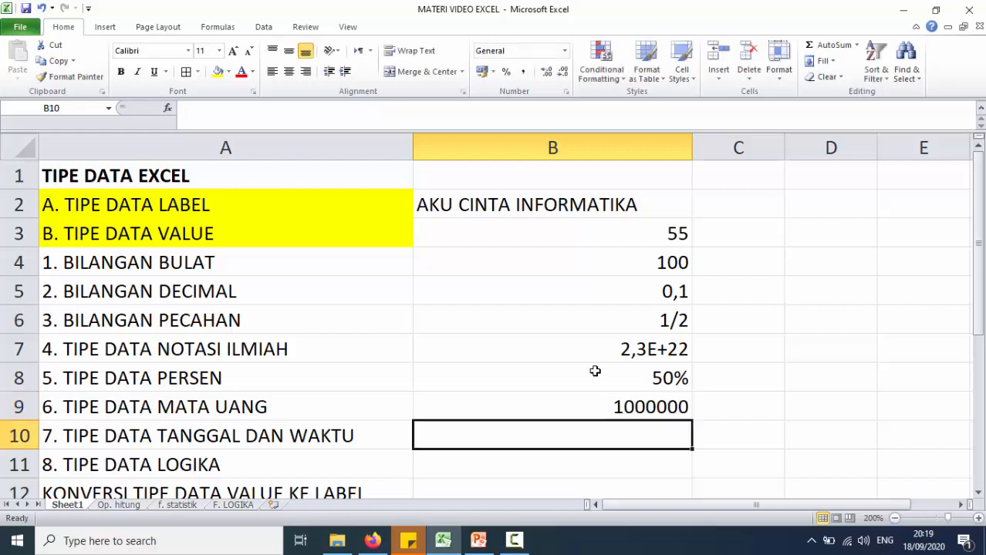
- Apply the Accounting number format to the currency example in B9
{"action": "left_click", "coordinate": [600, 404]}
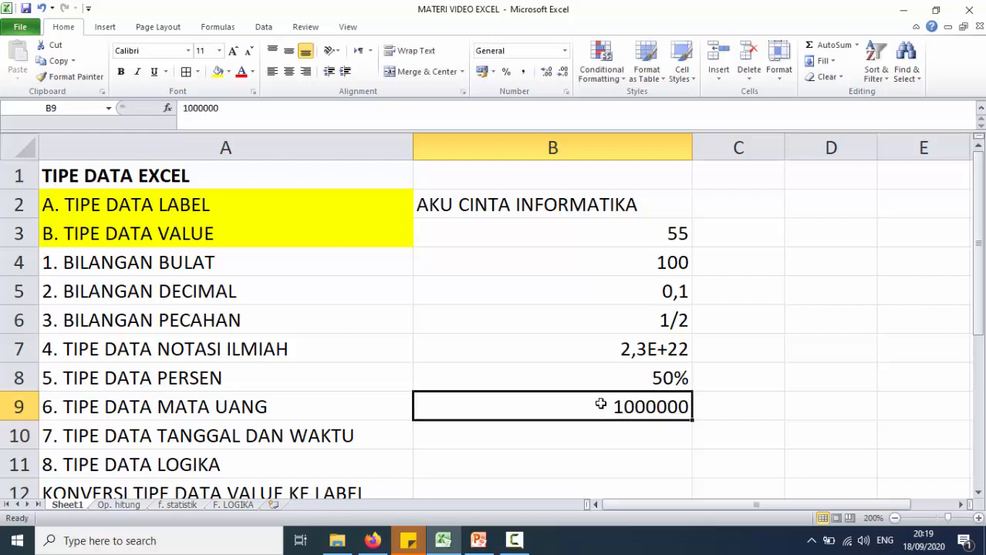
{"action": "left_click", "coordinate": [565, 52]}
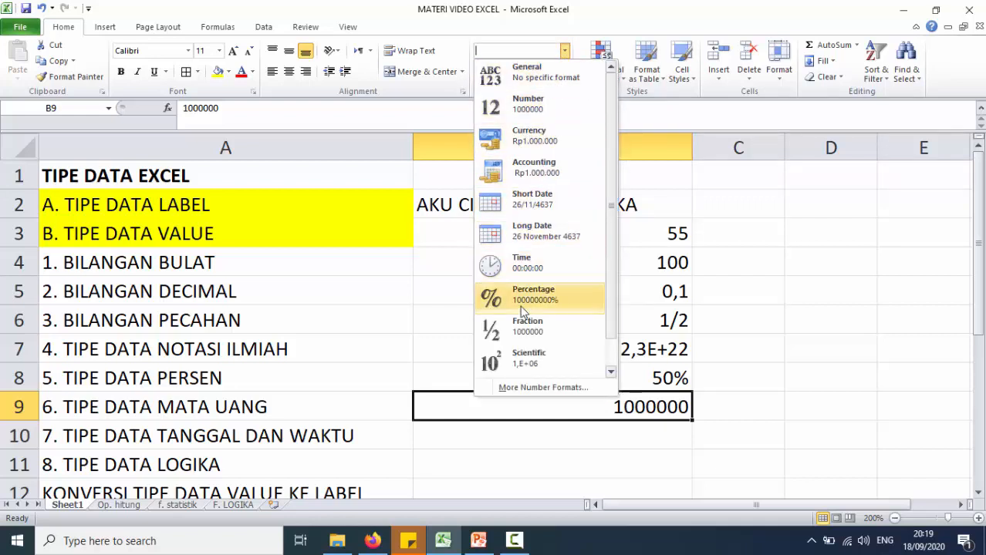
{"action": "left_click", "coordinate": [519, 177]}
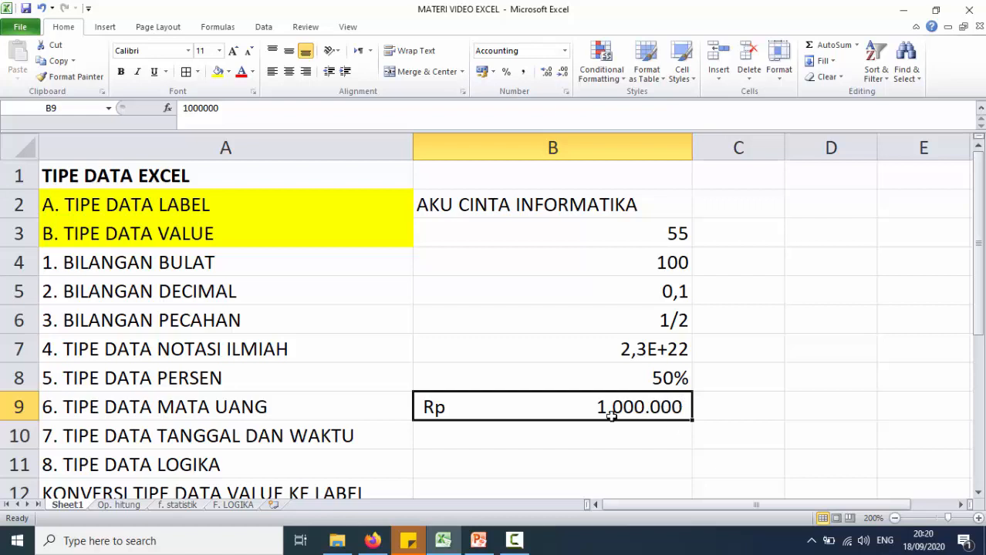
- Enter 1/2 in B10 as the date example and apply the Long Date format to it
{"action": "scroll", "coordinate": [432, 272], "scroll_direction": "down", "scroll_amount": 2}
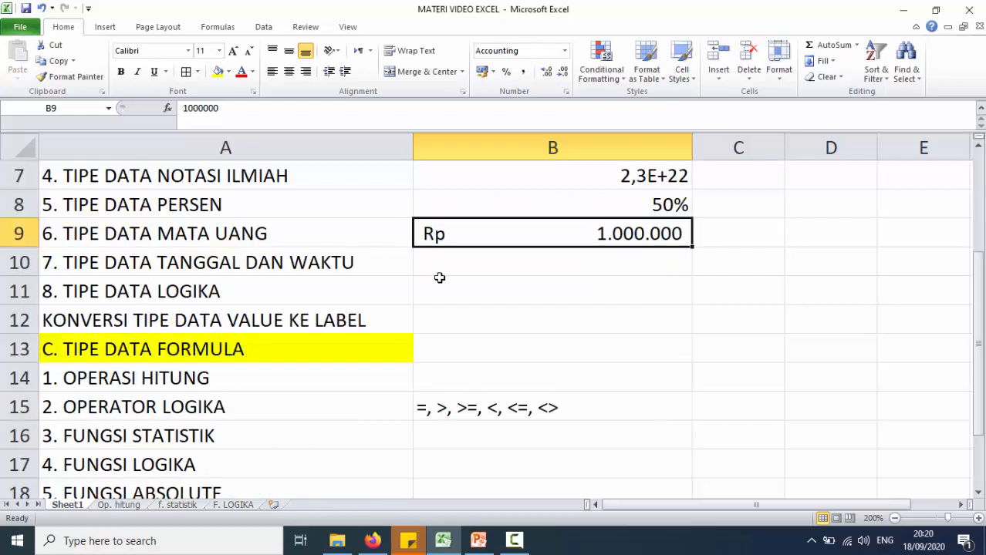
{"action": "scroll", "coordinate": [440, 278], "scroll_direction": "up", "scroll_amount": 1}
{"action": "left_click", "coordinate": [470, 354]}
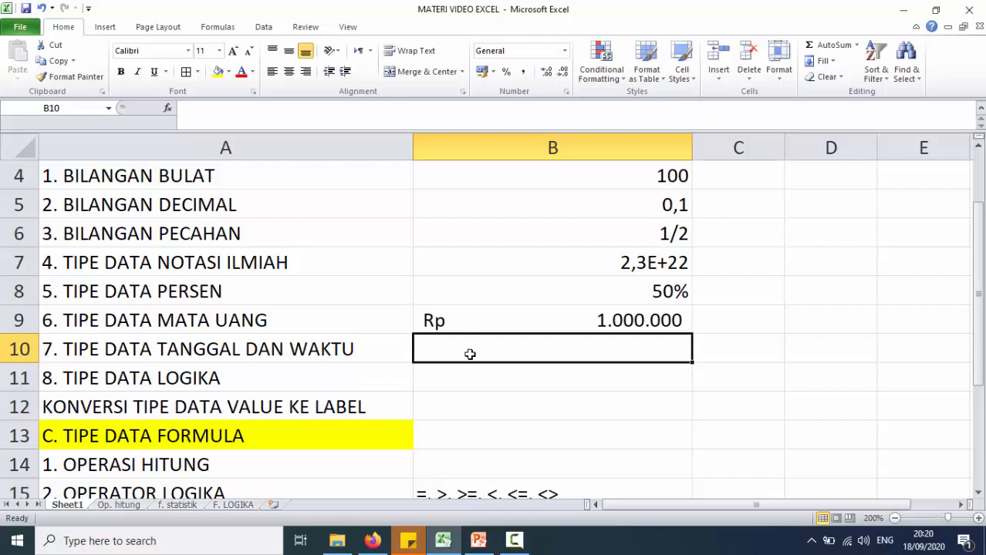
{"action": "type", "text": "1/2"}
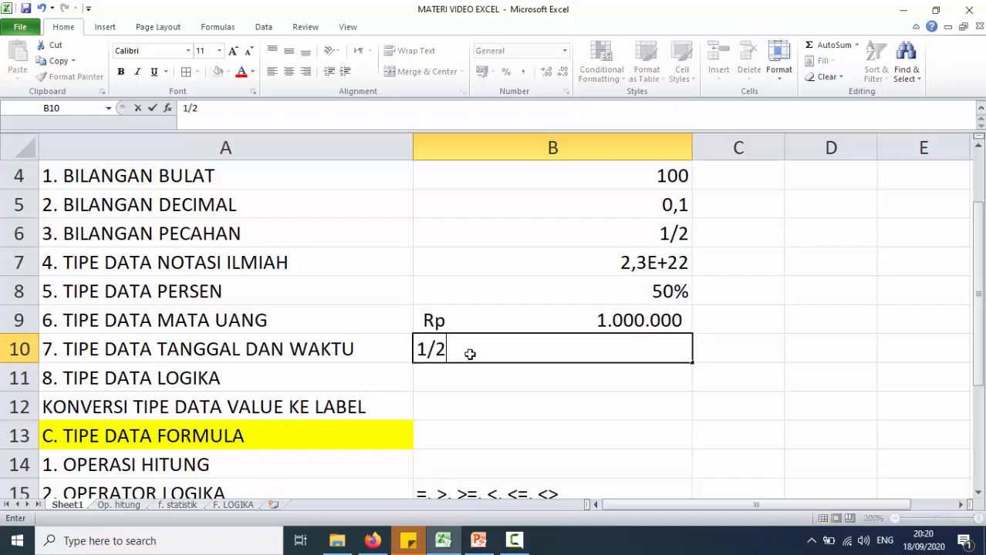
{"action": "key", "text": "Return"}
{"action": "left_click", "coordinate": [469, 354]}
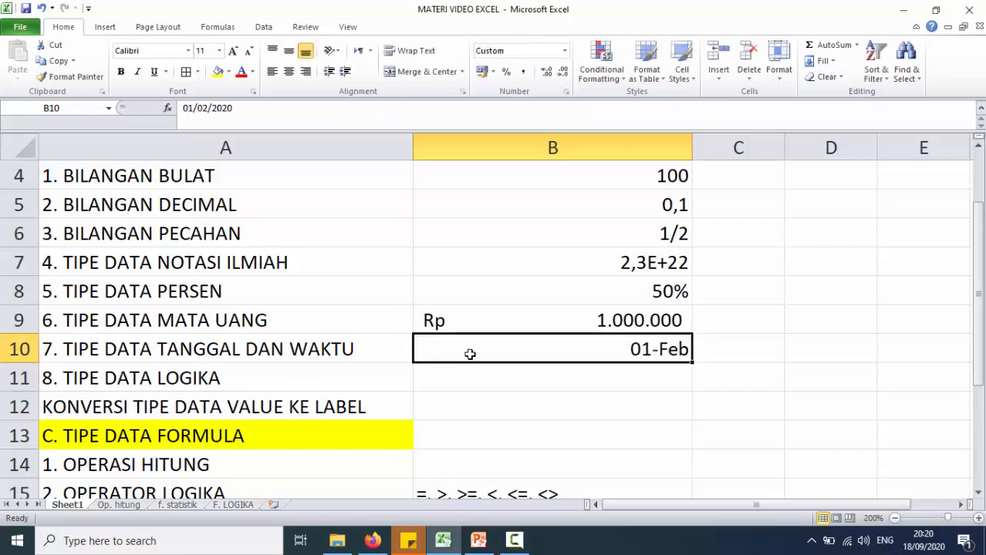
{"action": "left_click", "coordinate": [566, 50]}
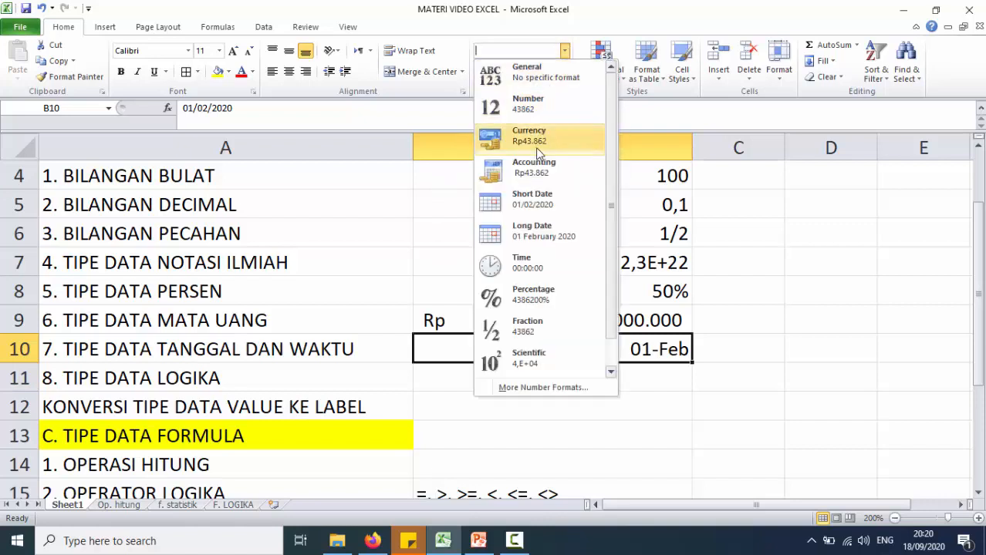
{"action": "left_click", "coordinate": [550, 234]}
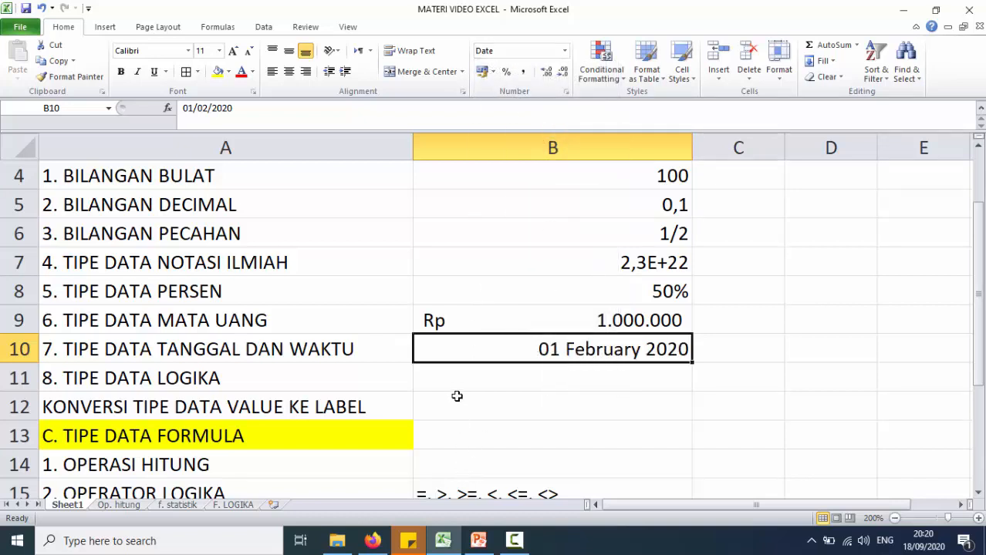
- Enter the logical data type examples TRUE in B11 and FALSE in C11
{"action": "left_click", "coordinate": [458, 375]}
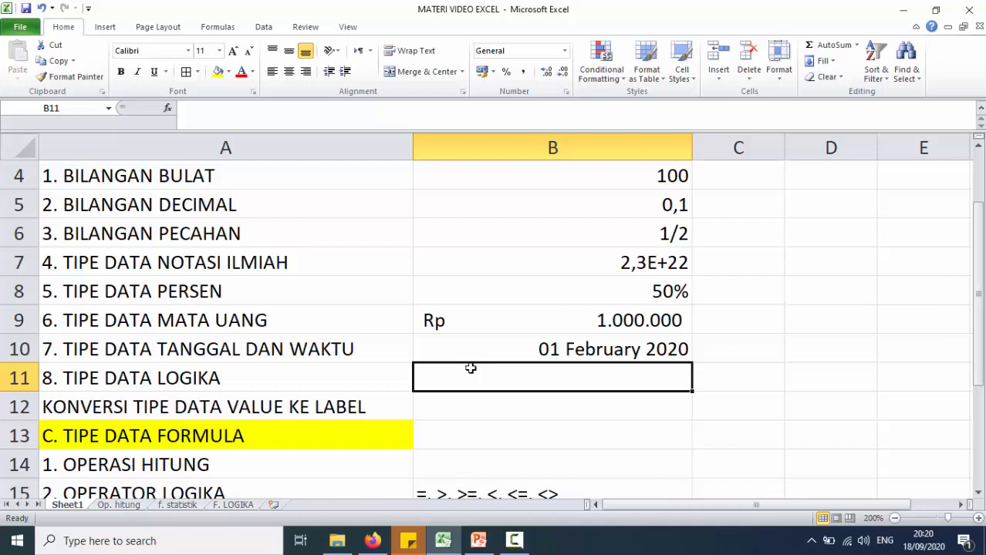
{"action": "type", "text": "TR"}
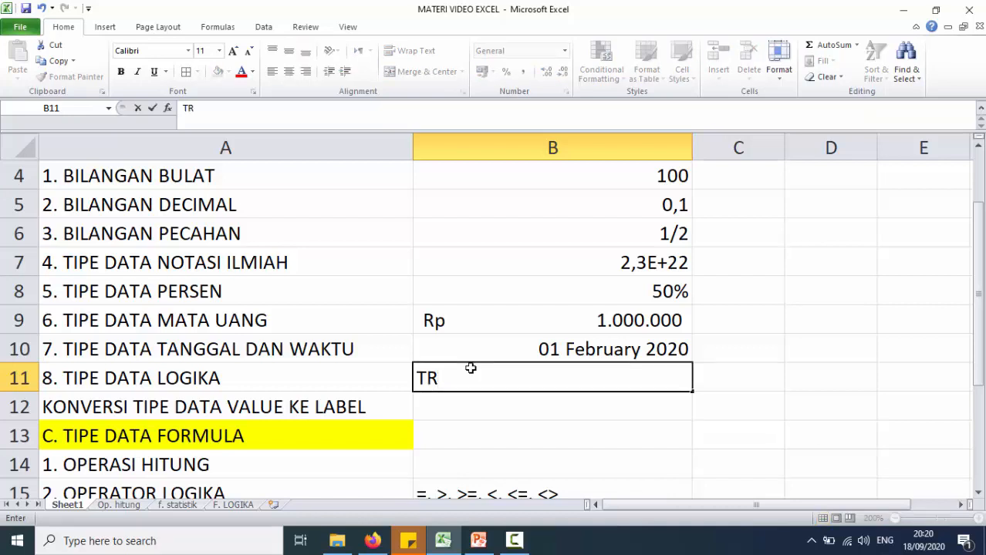
{"action": "type", "text": "UE"}
{"action": "key", "text": "Tab"}
{"action": "type", "text": "FALSE"}
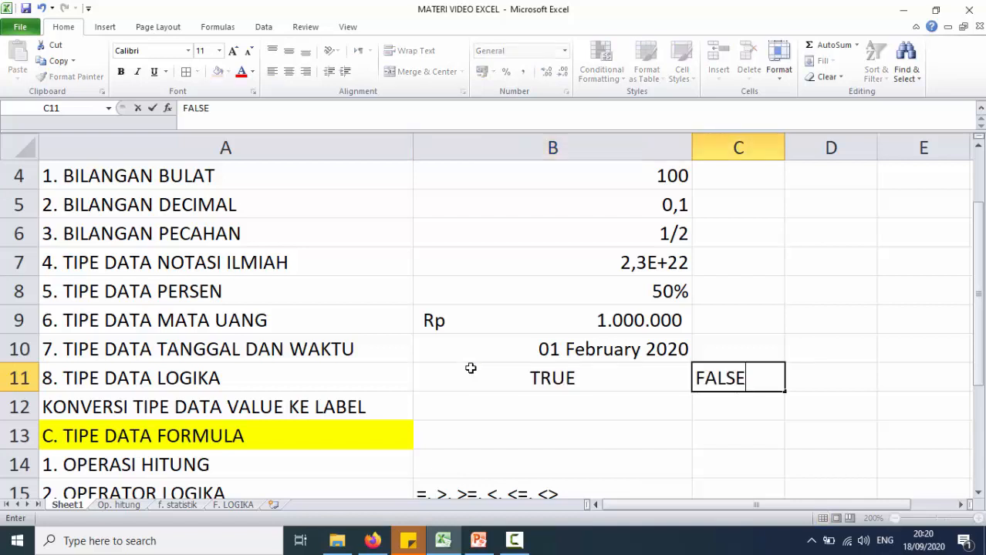
{"action": "key", "text": "Up"}
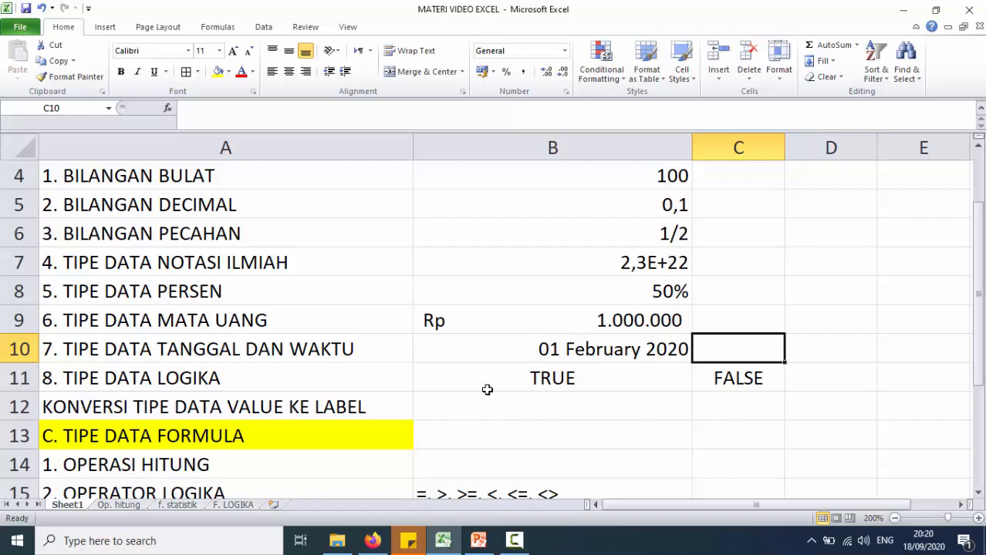
- Enter 085111 as a plain number in B12 for the value-to-label conversion example and check its stored value
{"action": "scroll", "coordinate": [485, 386], "scroll_direction": "down", "scroll_amount": 1}
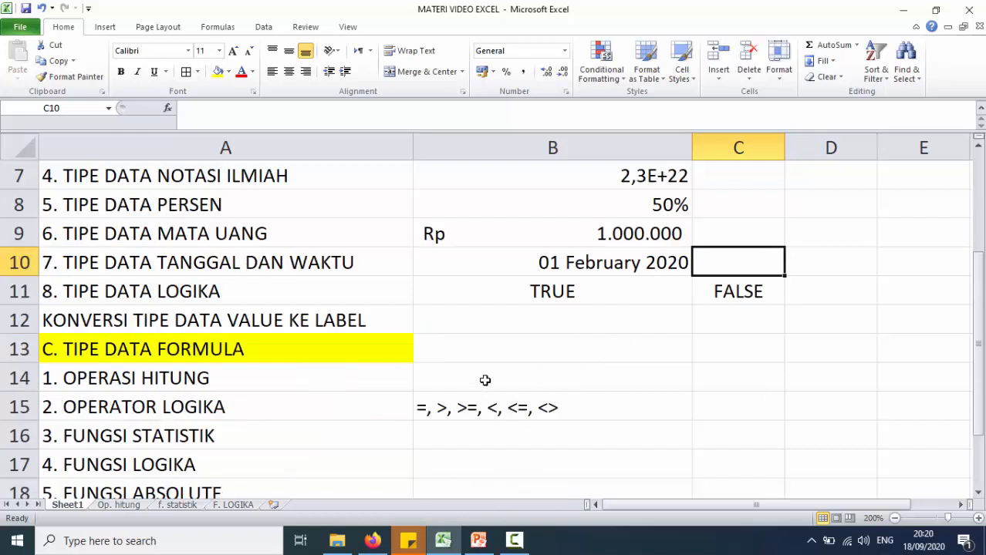
{"action": "left_click", "coordinate": [524, 321]}
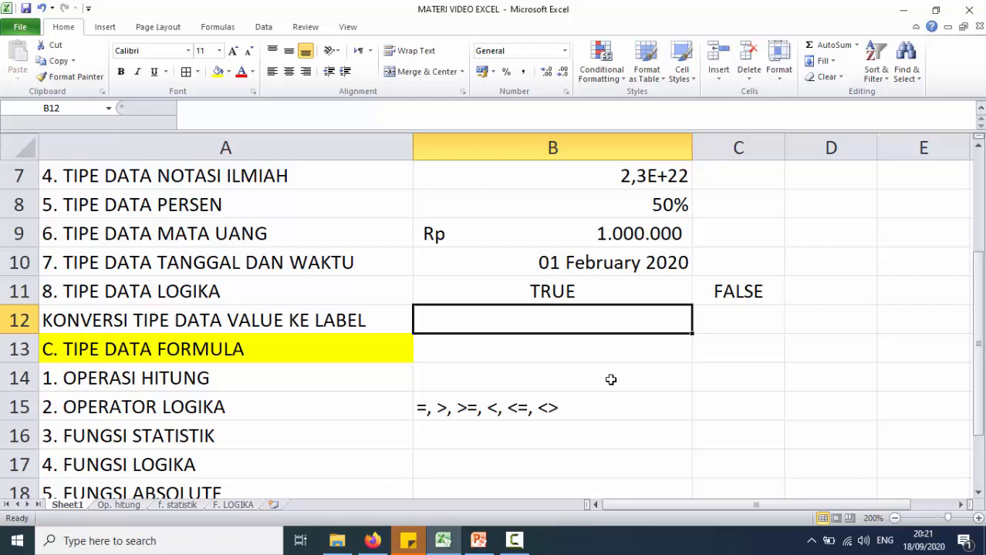
{"action": "type", "text": "085111"}
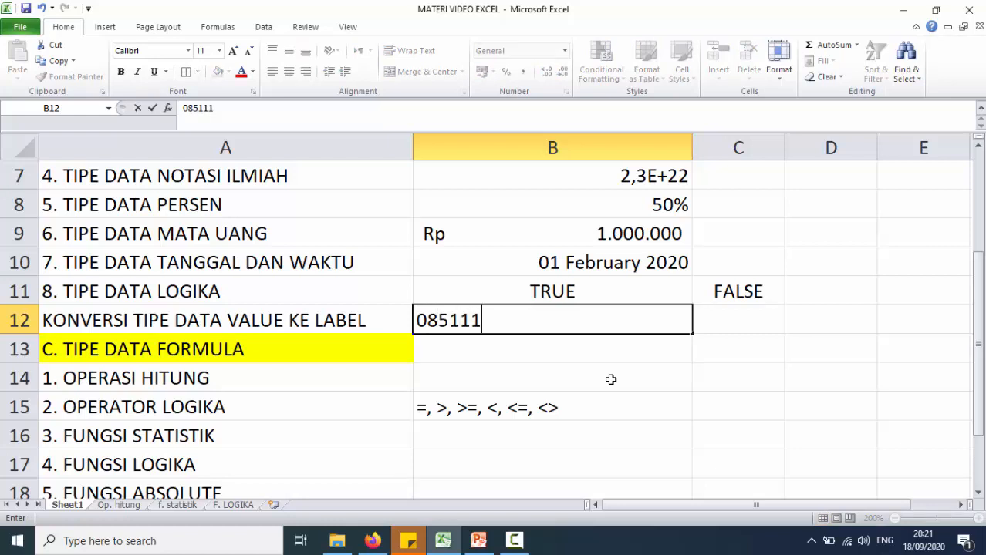
{"action": "key", "text": "Return"}
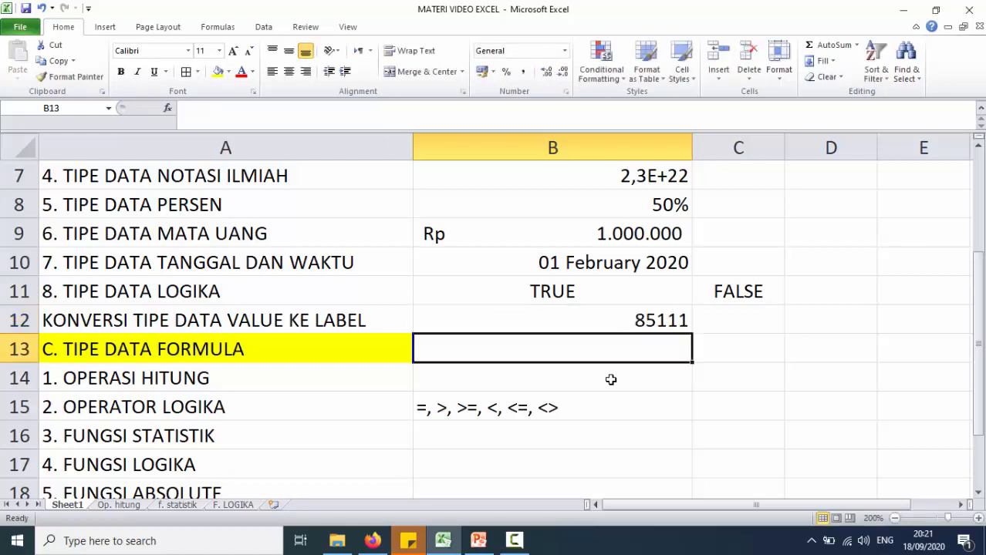
{"action": "left_click", "coordinate": [639, 321]}
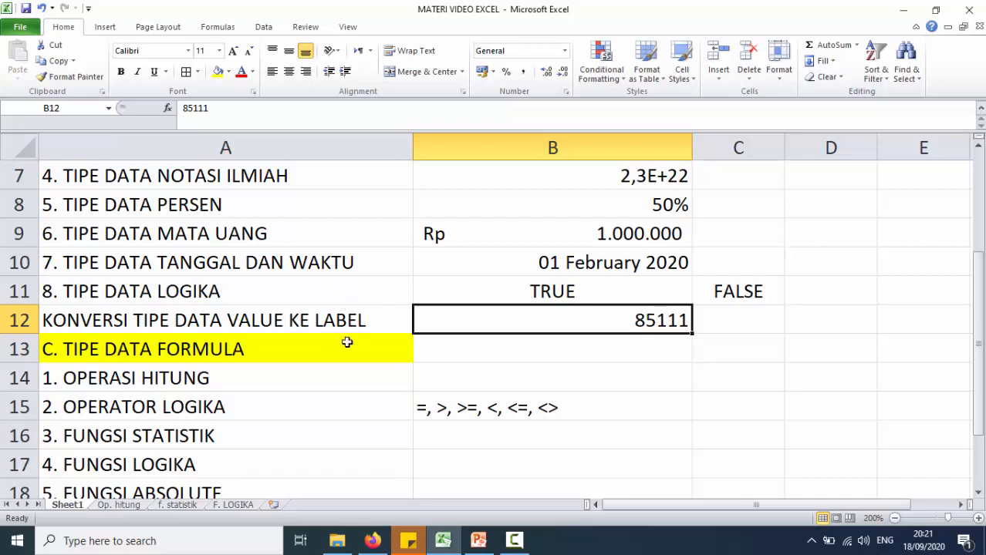
- Enter 085111 with a leading apostrophe in C12 to store the number as a text label
{"action": "left_click", "coordinate": [716, 322]}
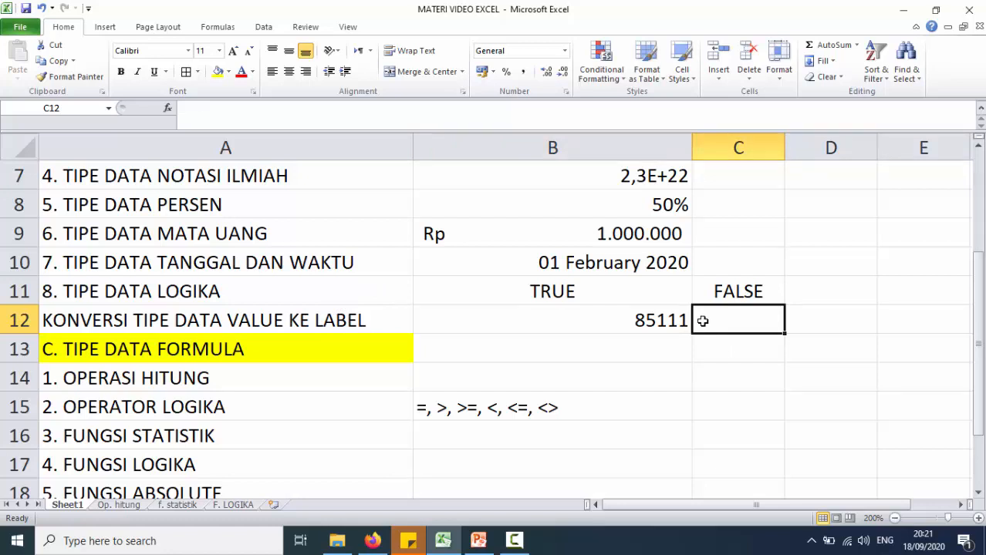
{"action": "type", "text": "'08"}
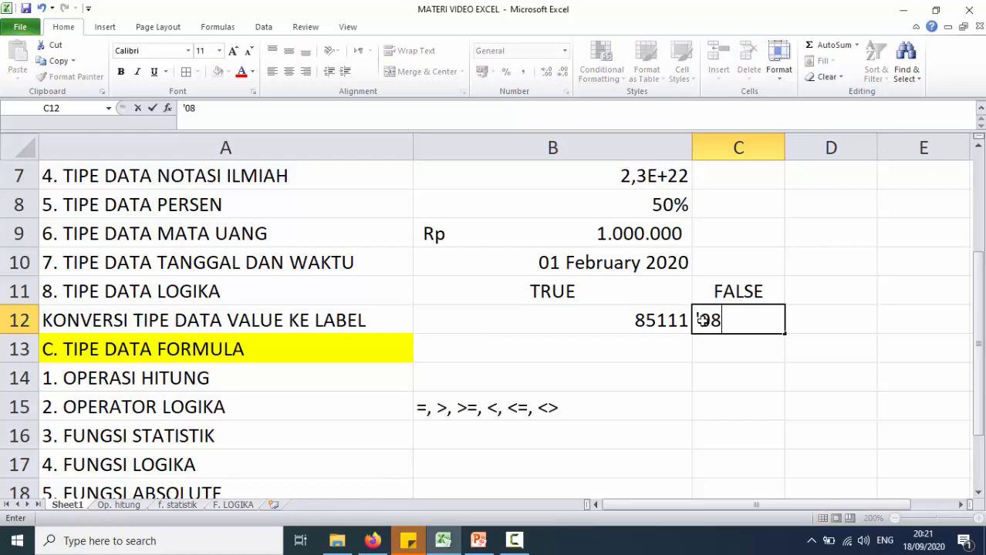
{"action": "type", "text": "5111"}
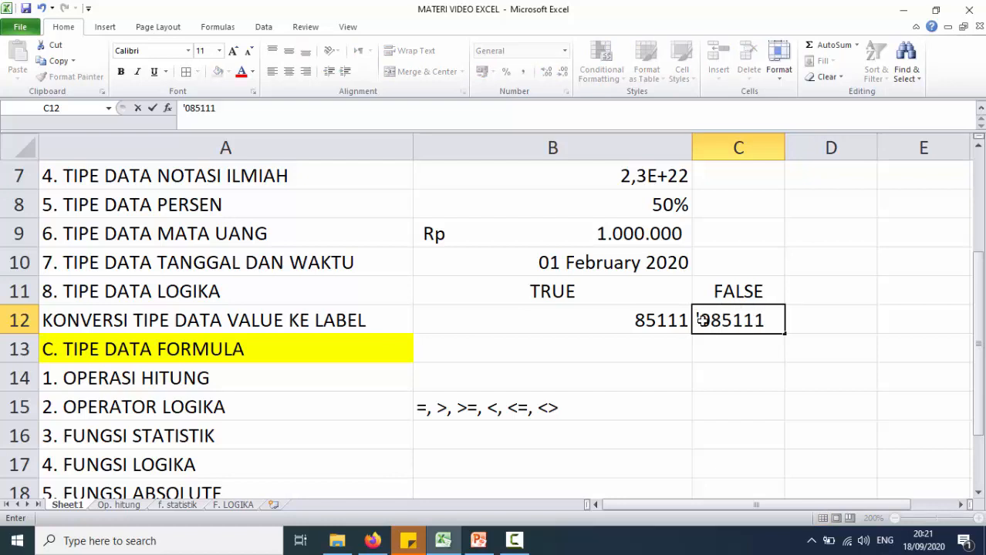
{"action": "key", "text": "Return"}
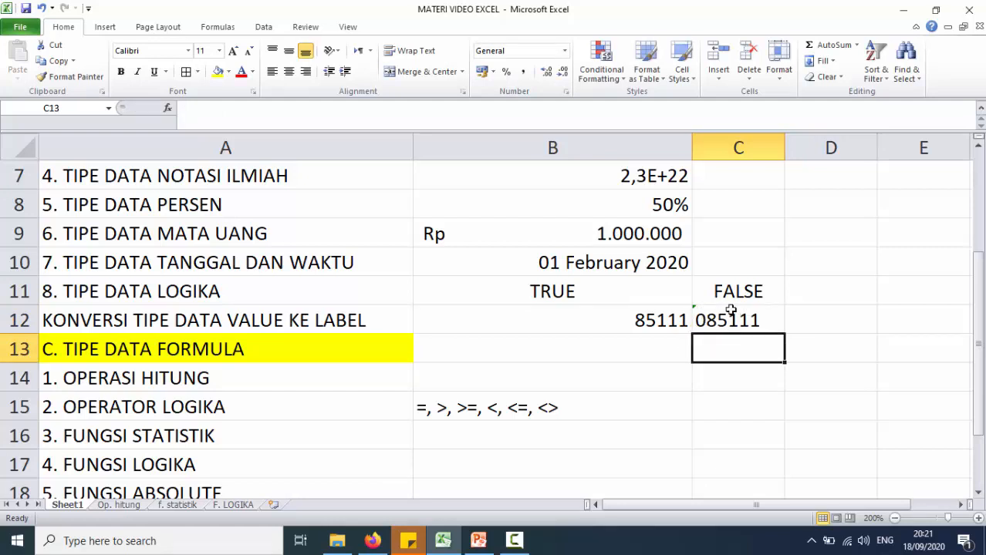
- On the Op. hitung sheet, enter the addition formula =A2+C2 in D2 and check the stored formula
{"action": "scroll", "coordinate": [438, 340], "scroll_direction": "down", "scroll_amount": 1}
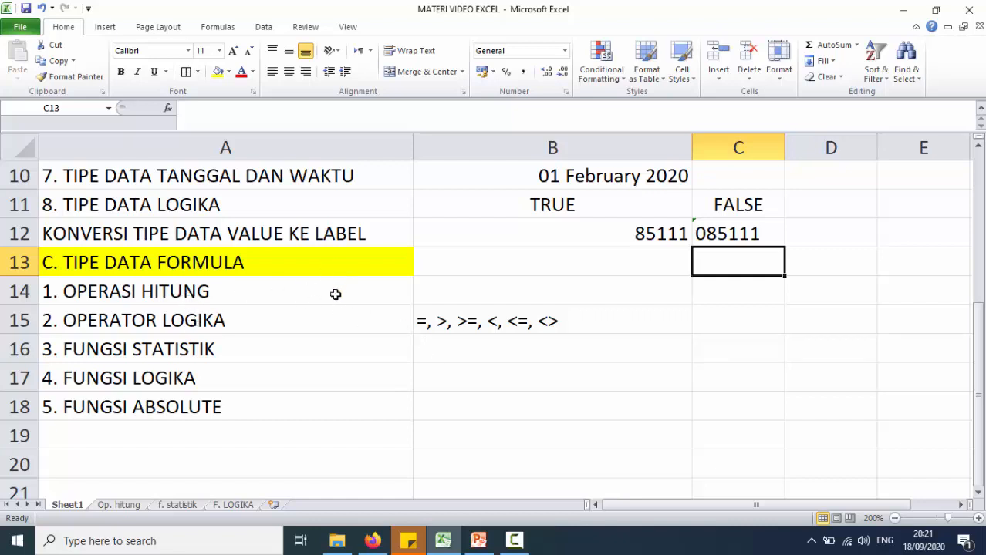
{"action": "left_click", "coordinate": [117, 505]}
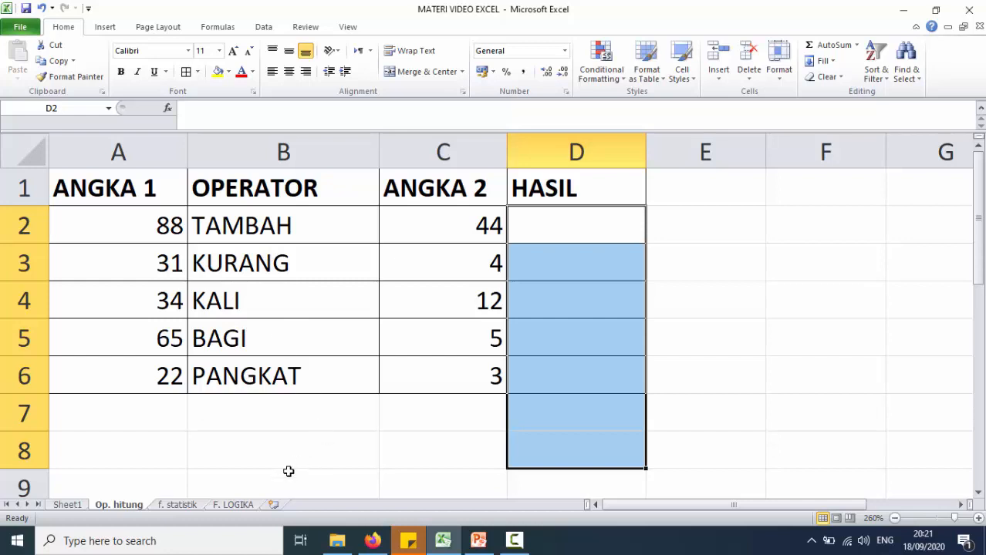
{"action": "left_click", "coordinate": [579, 216]}
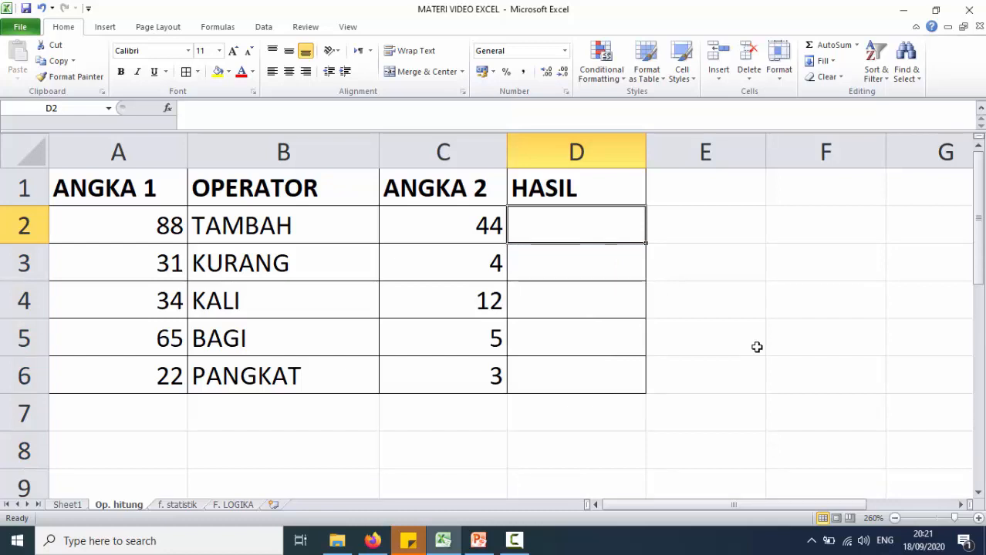
{"action": "type", "text": "="}
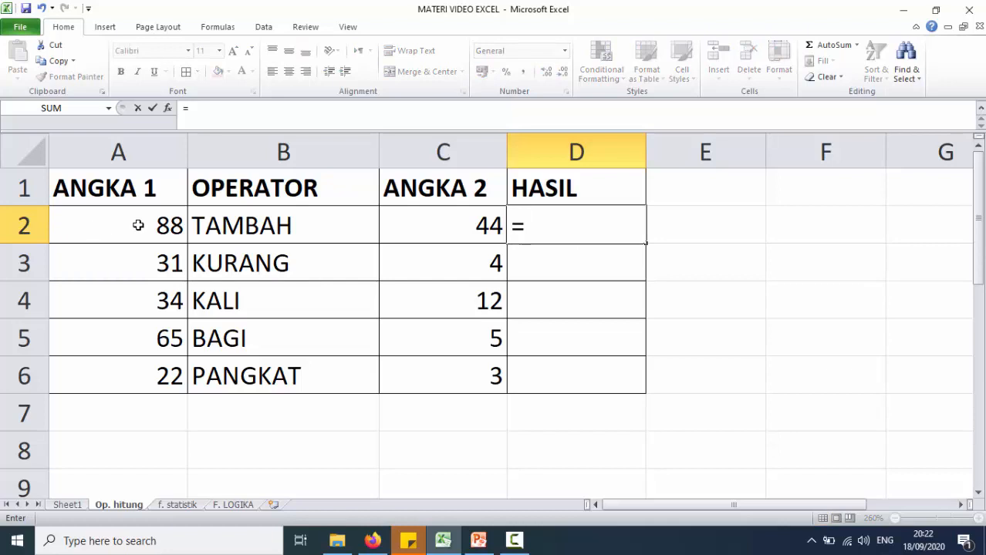
{"action": "type", "text": "A"}
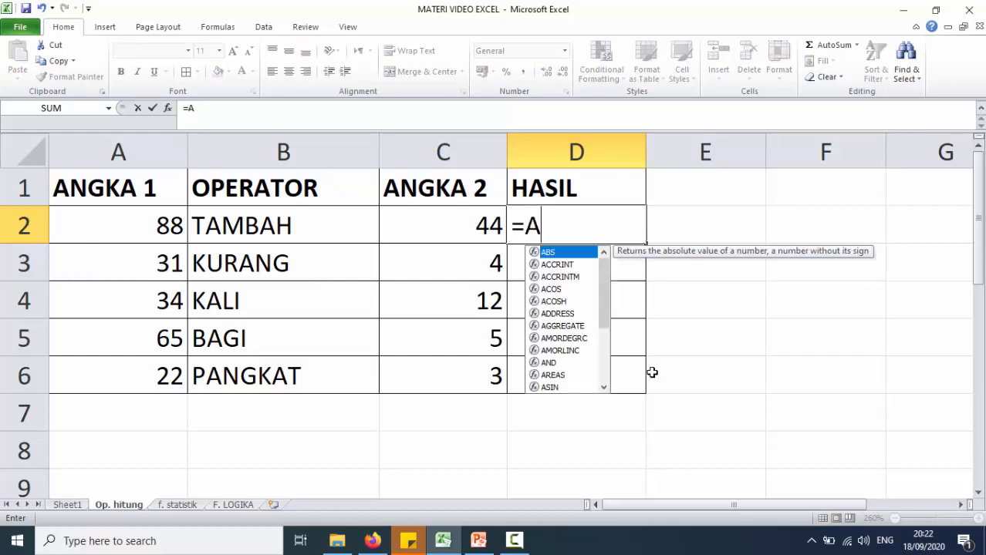
{"action": "type", "text": "2"}
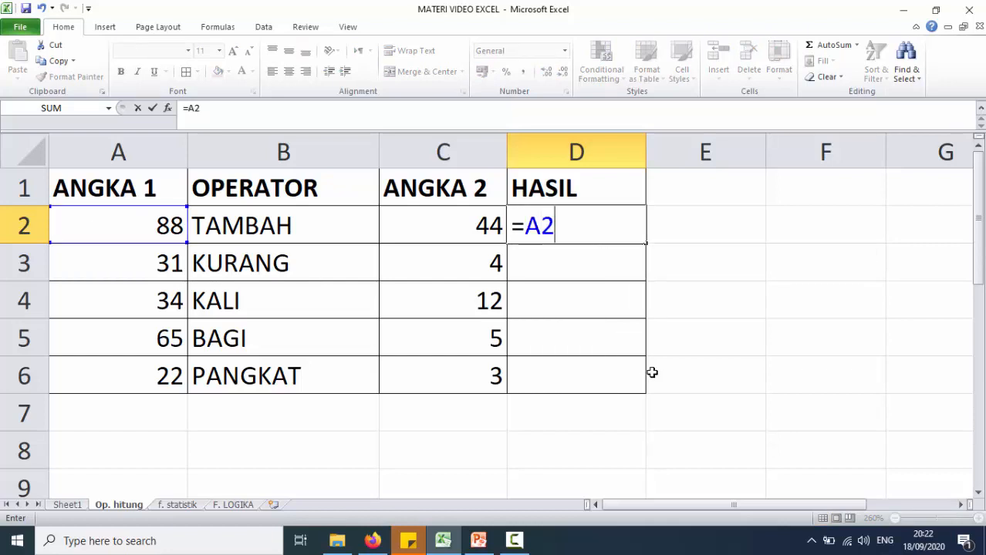
{"action": "type", "text": "+"}
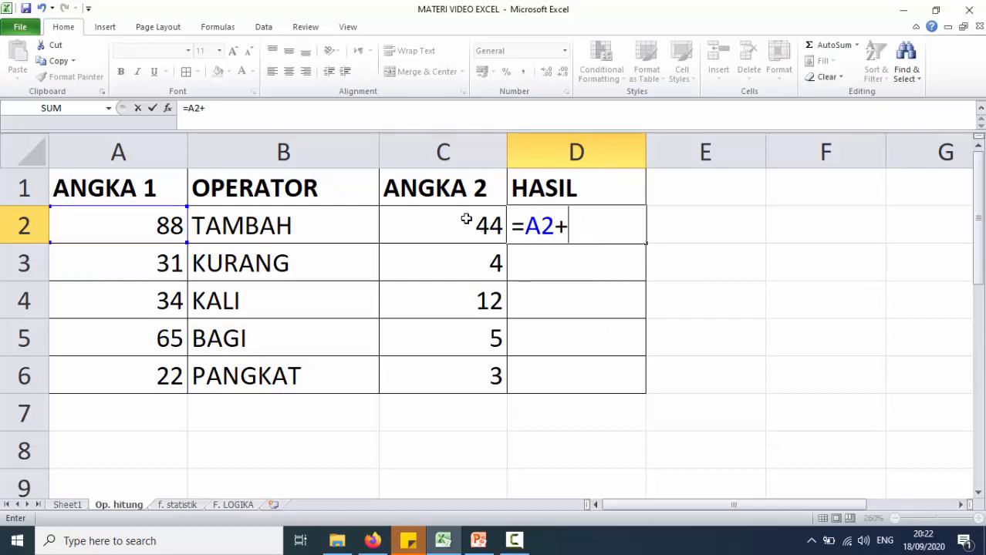
{"action": "type", "text": "C2"}
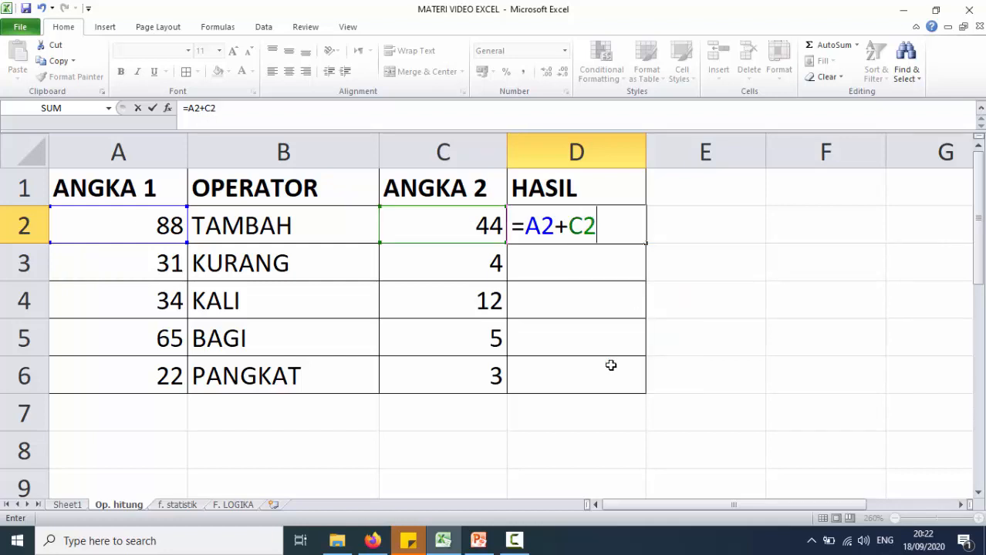
{"action": "key", "text": "Return"}
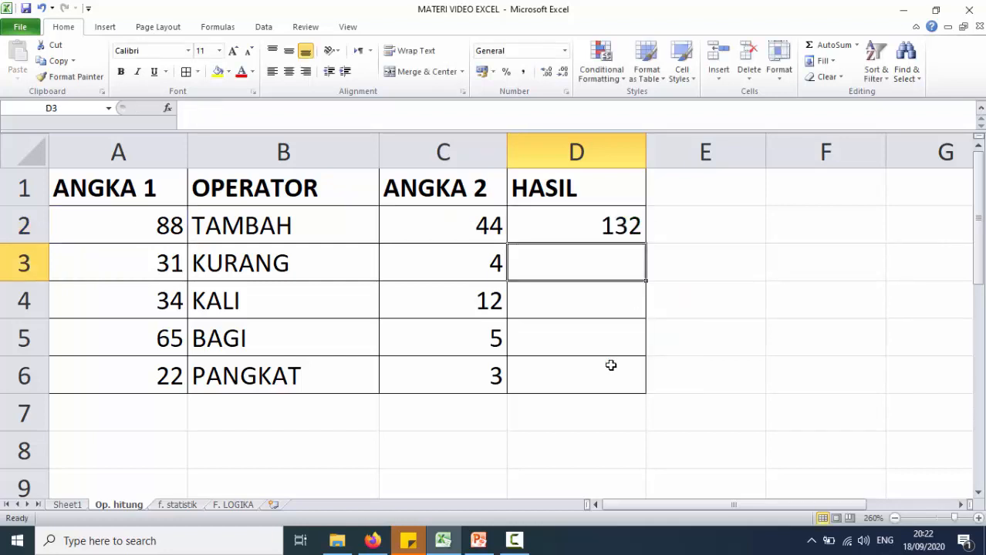
{"action": "left_click", "coordinate": [586, 220]}
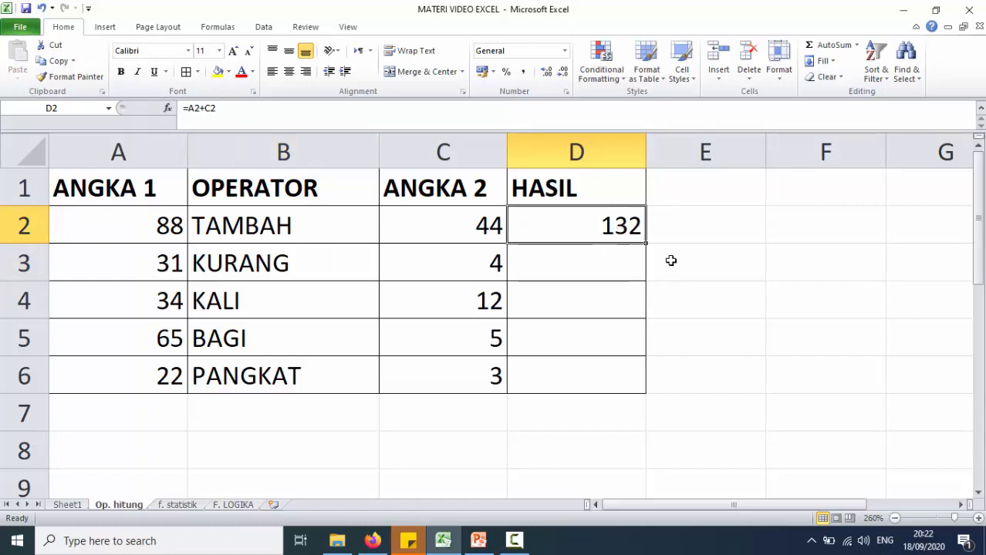
- Enter the subtraction formula =A3-C3 in D3 for the KURANG row and check the stored formula
{"action": "left_click", "coordinate": [595, 270]}
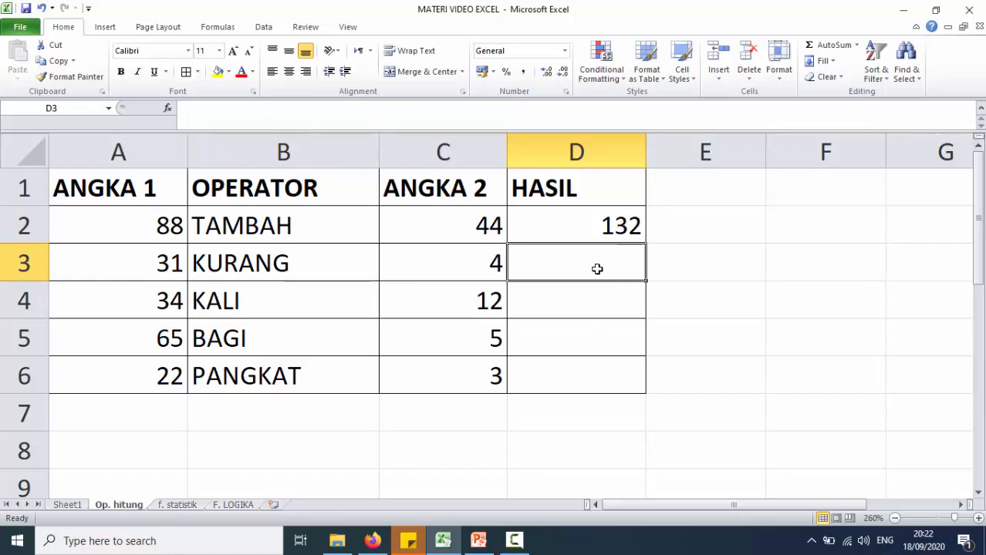
{"action": "type", "text": "="}
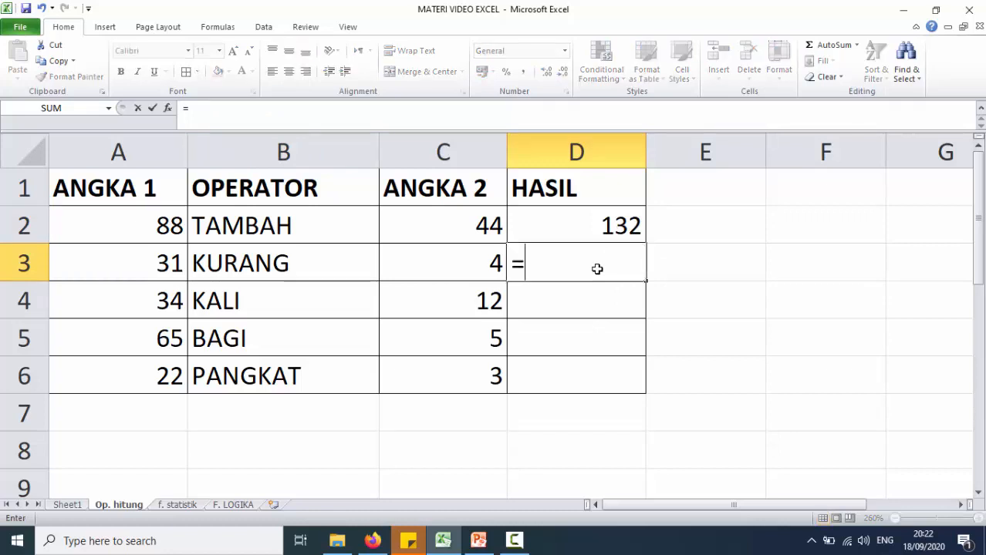
{"action": "type", "text": "A3"}
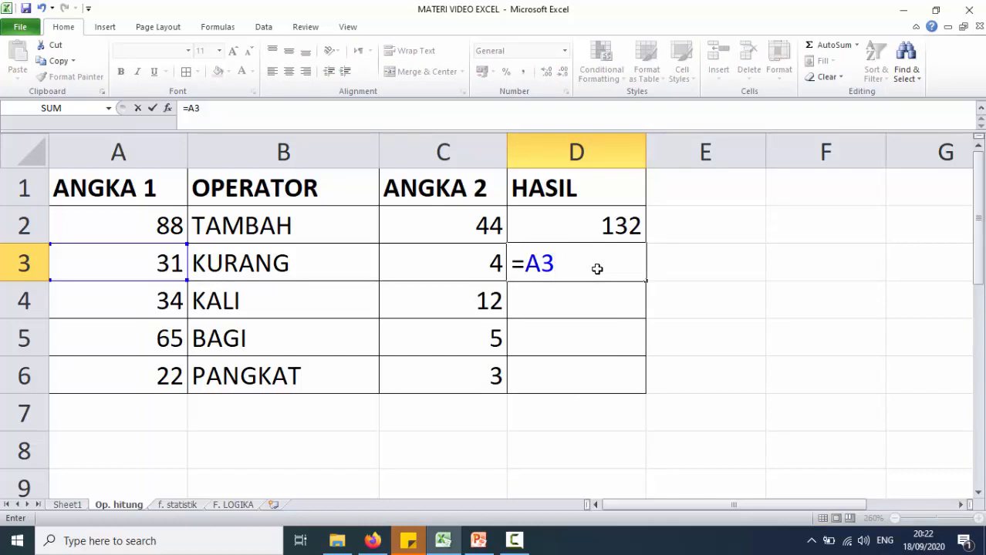
{"action": "type", "text": "-C"}
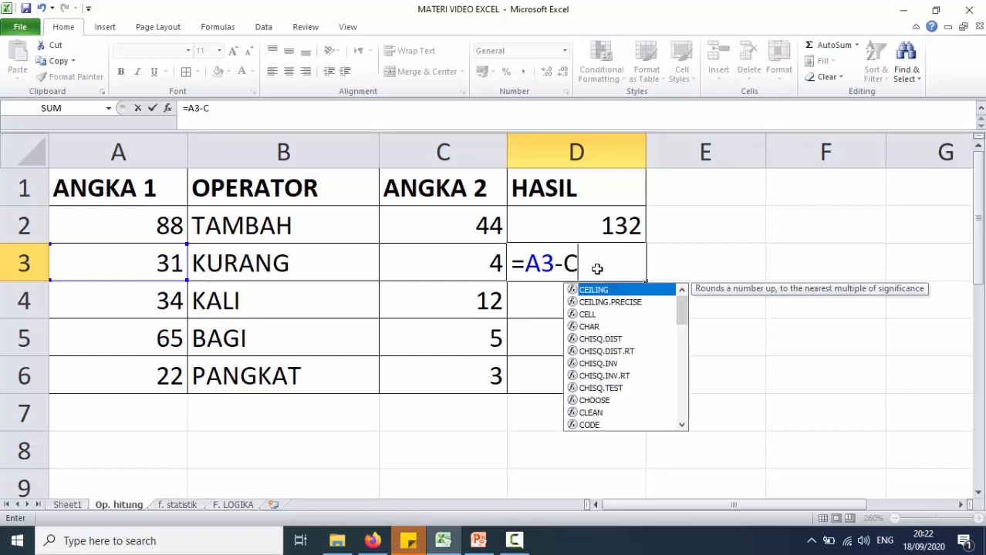
{"action": "type", "text": "3"}
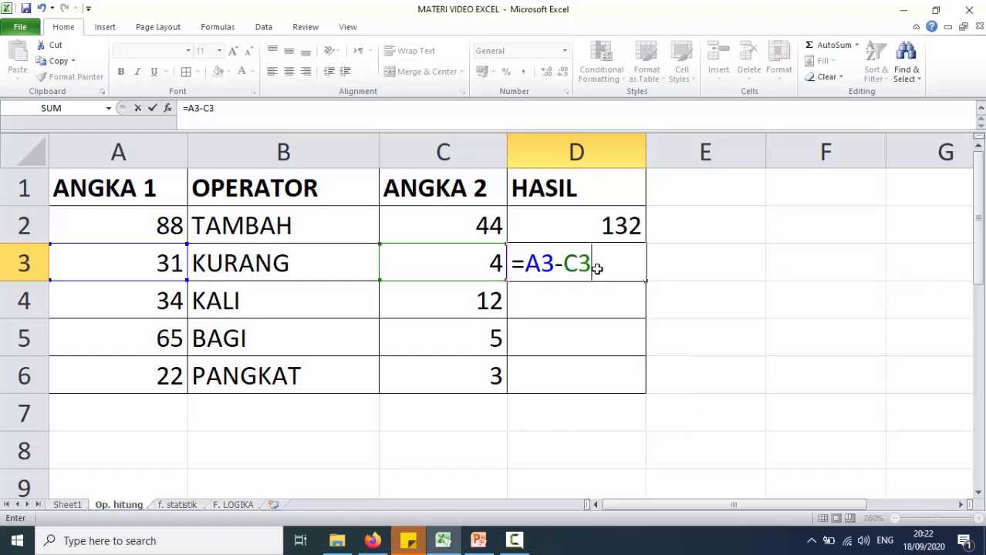
{"action": "key", "text": "Return"}
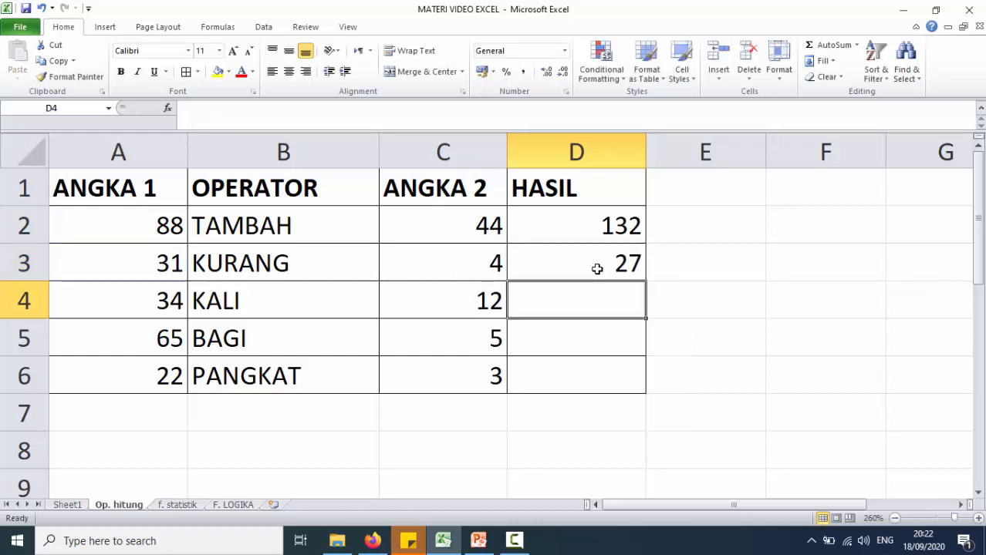
{"action": "left_click", "coordinate": [597, 268]}
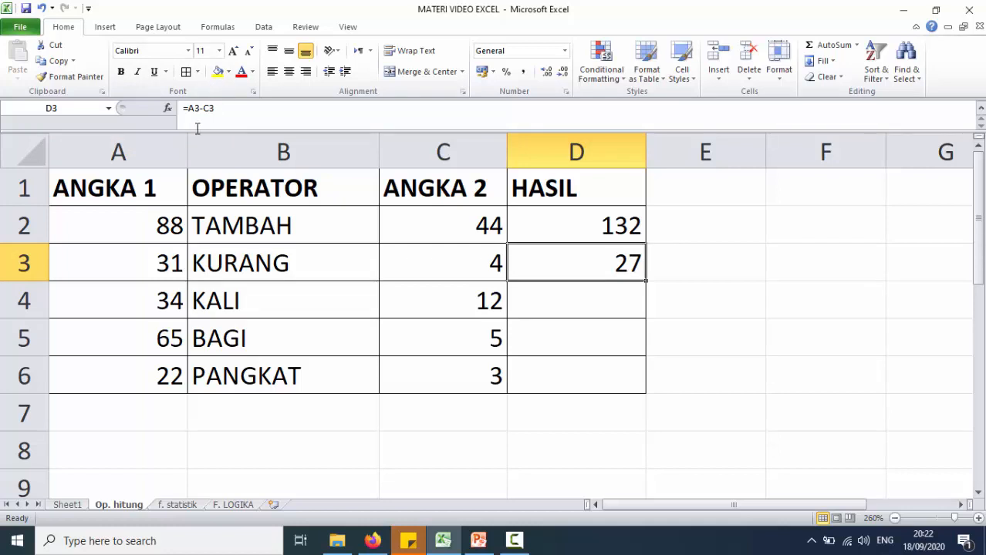
- Enter the multiplication formula =A4*C4 in D4 for the KALI row
{"action": "left_click", "coordinate": [547, 309]}
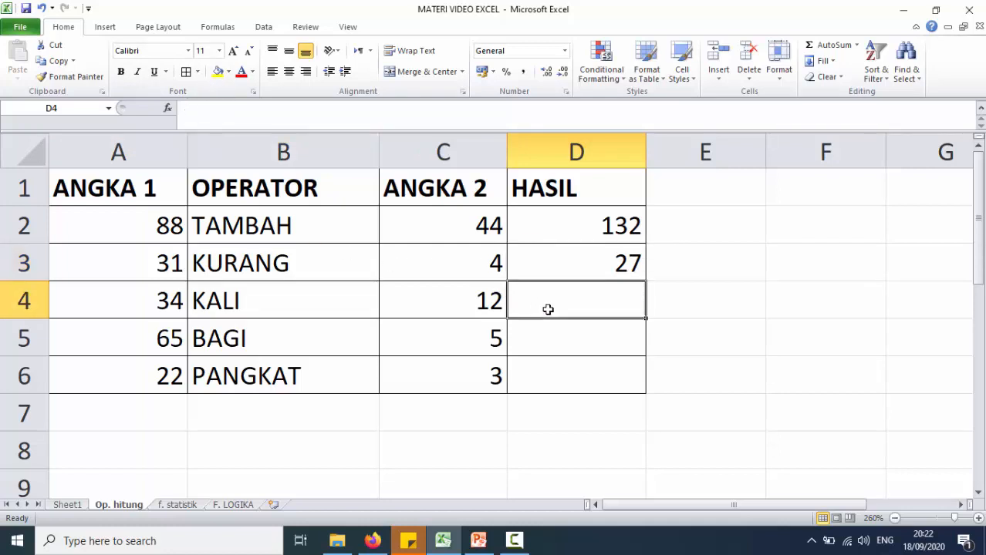
{"action": "type", "text": "="}
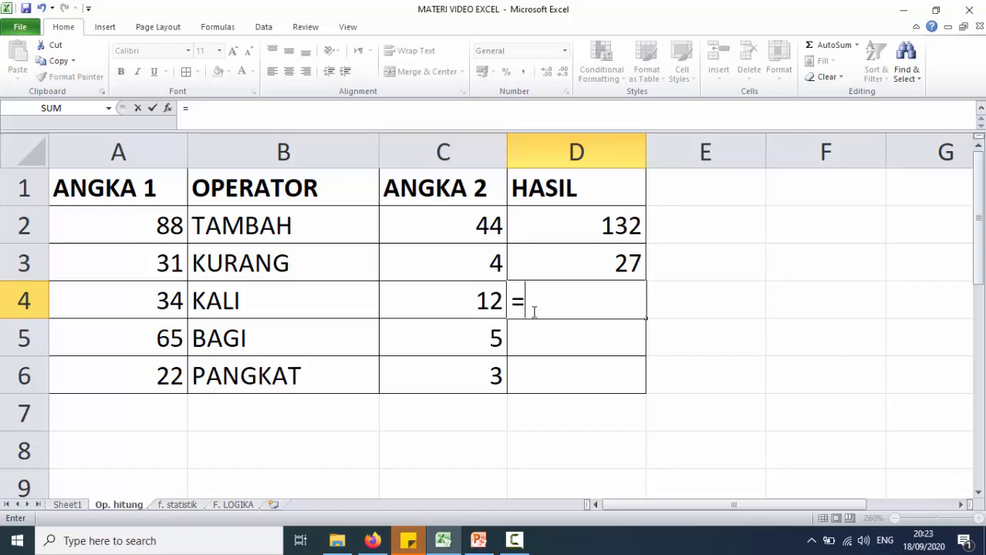
{"action": "left_click", "coordinate": [155, 306]}
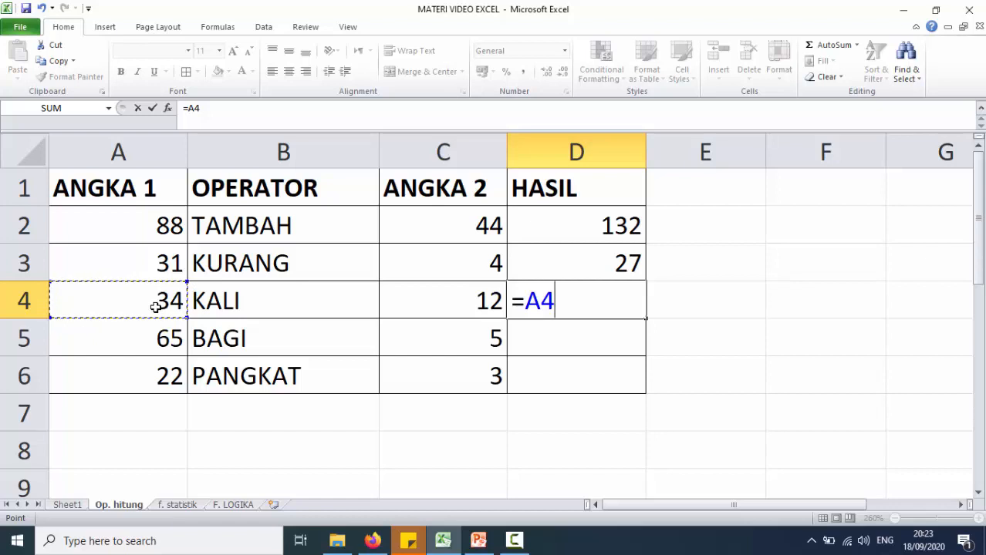
{"action": "type", "text": "*"}
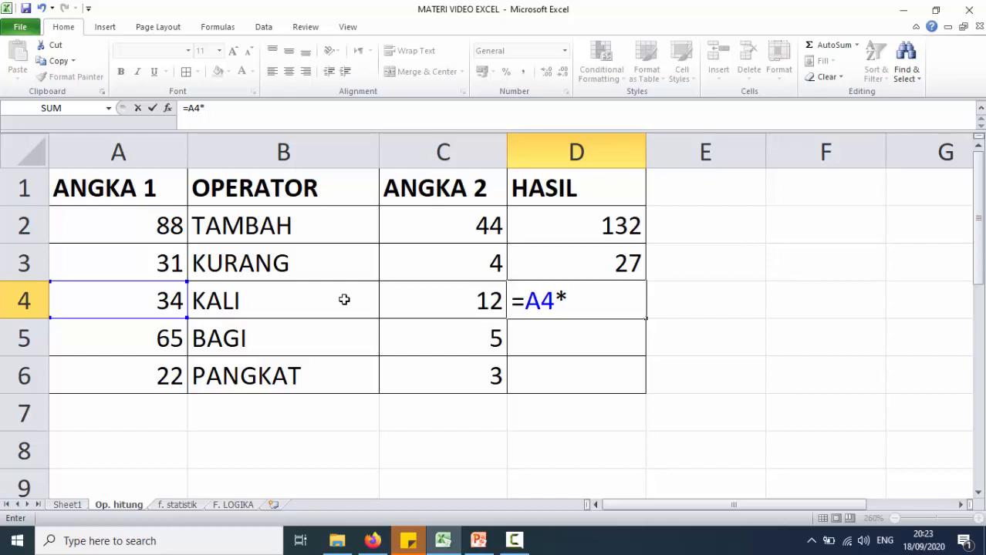
{"action": "left_click", "coordinate": [423, 310]}
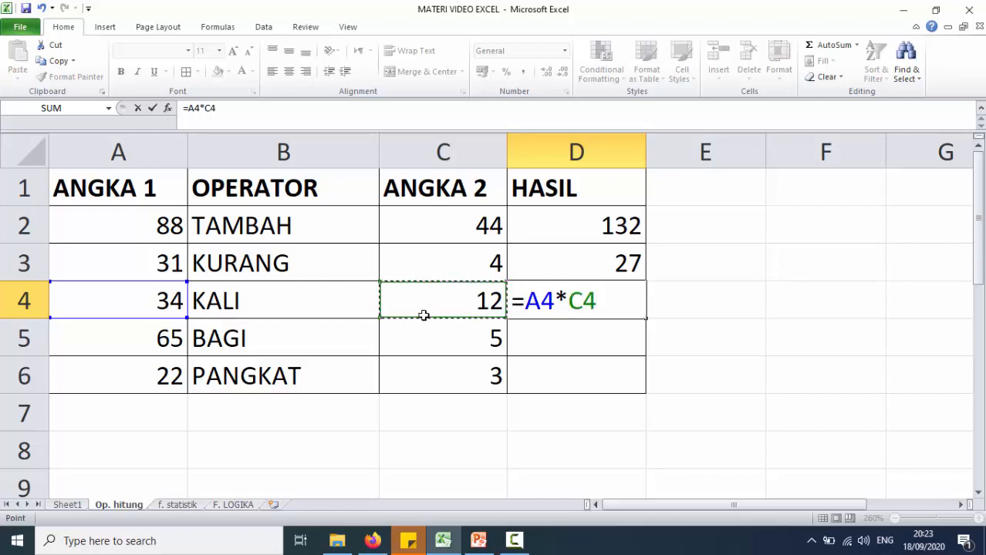
{"action": "key", "text": "Return"}
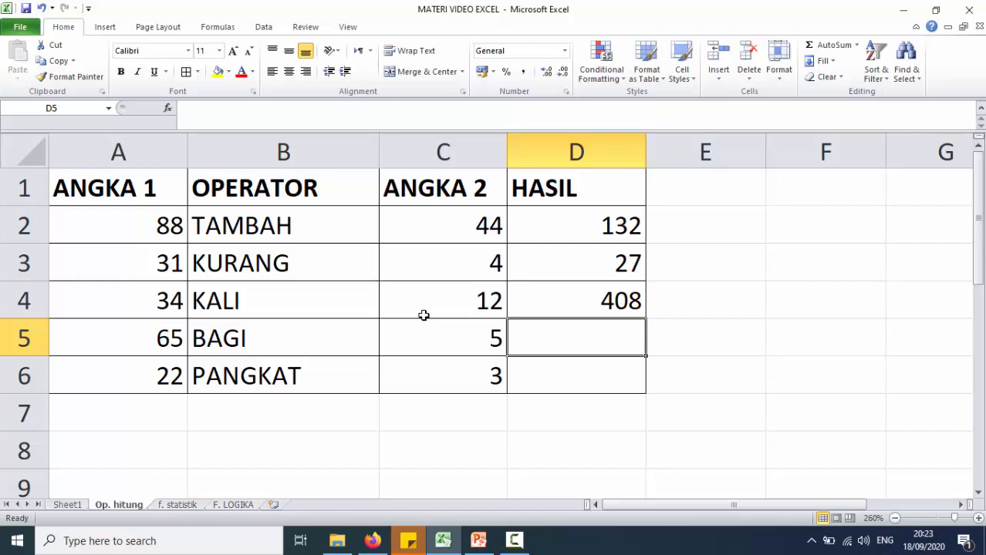
- Enter the division formula =A5/C5 in D5 for the BAGI row
{"action": "type", "text": "="}
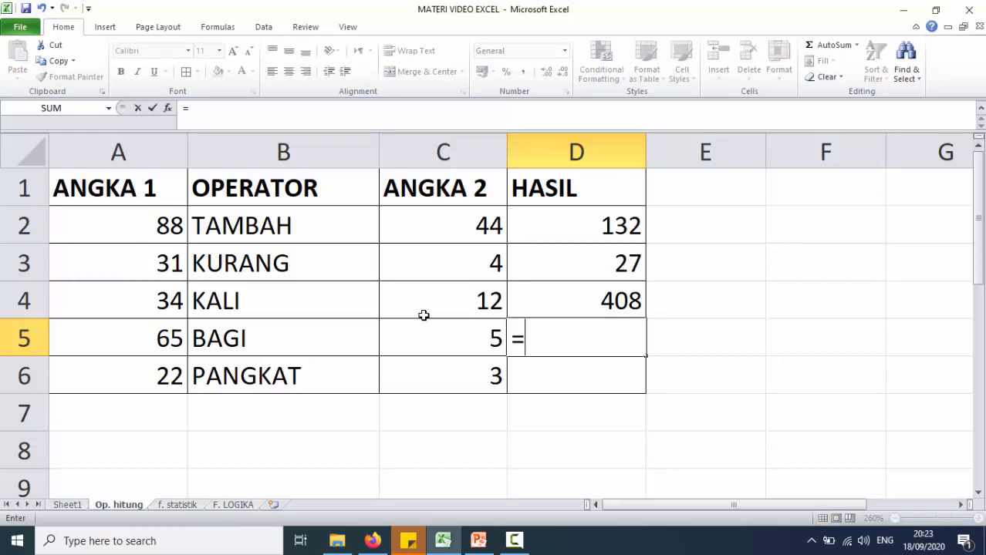
{"action": "left_click", "coordinate": [89, 351]}
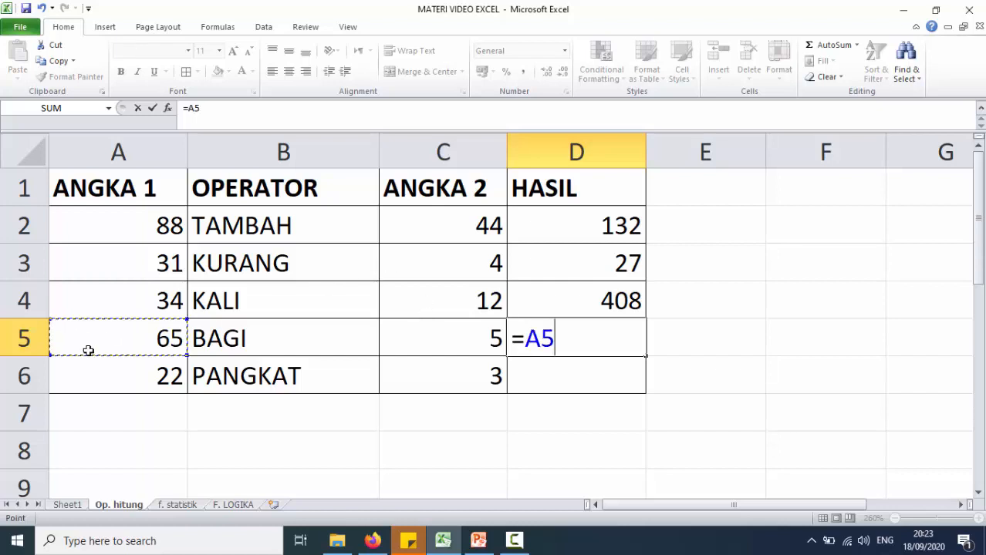
{"action": "type", "text": "/"}
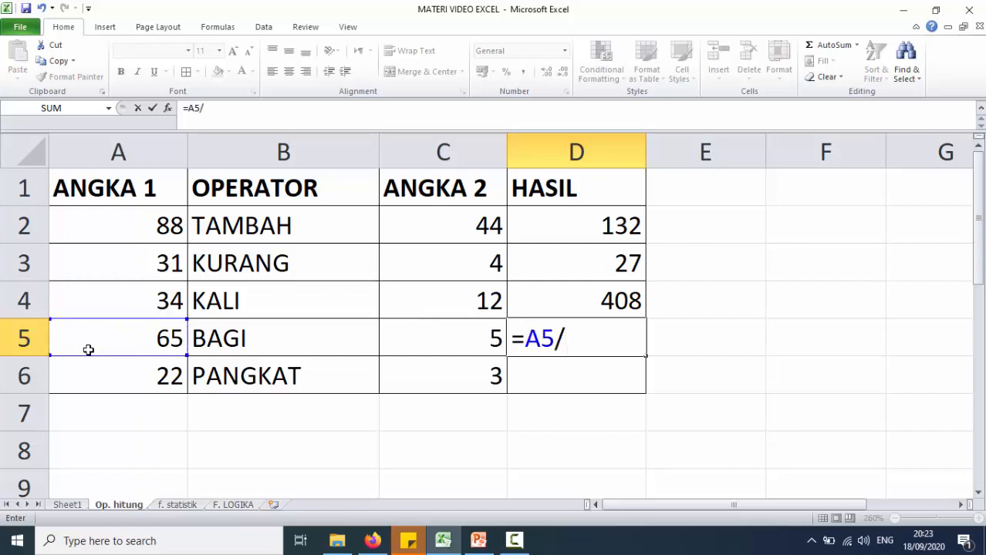
{"action": "left_click", "coordinate": [437, 335]}
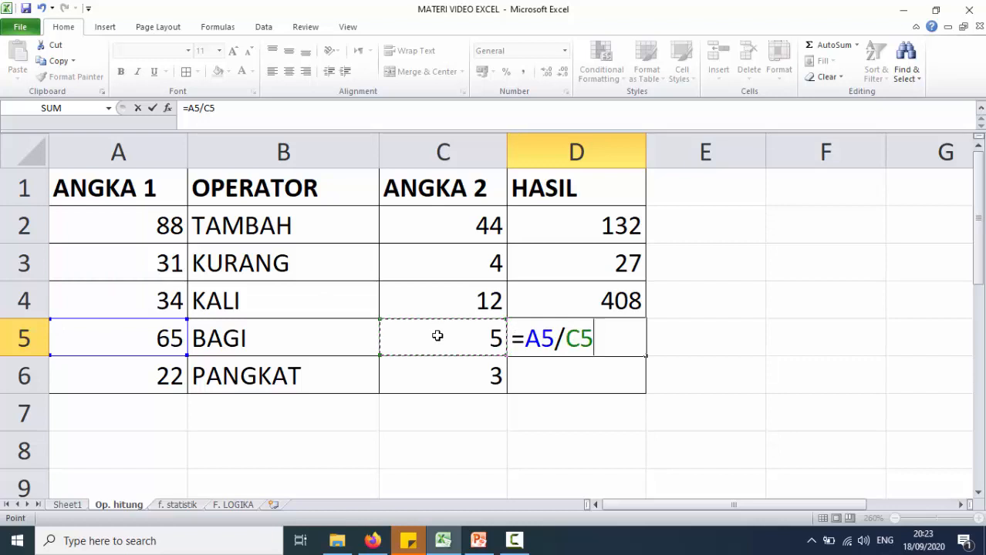
{"action": "key", "text": "Return"}
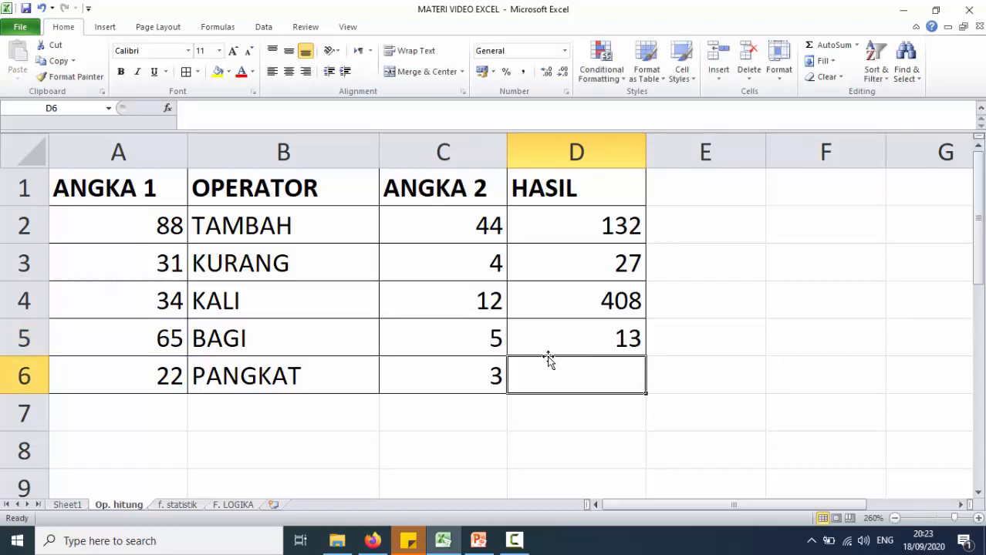
- Enter the exponent formula =A6^C6 in D6 for the PANGKAT row
{"action": "type", "text": "="}
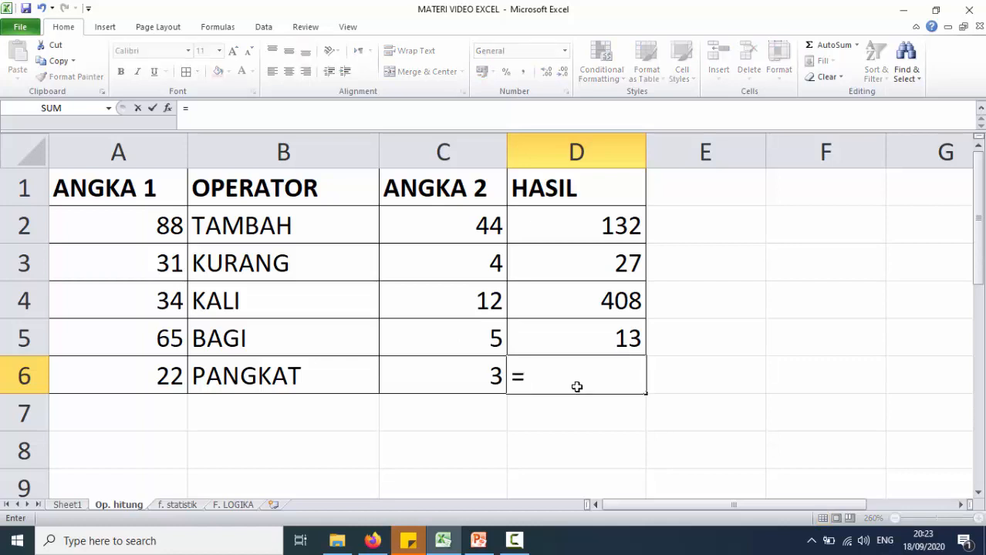
{"action": "left_click", "coordinate": [155, 381]}
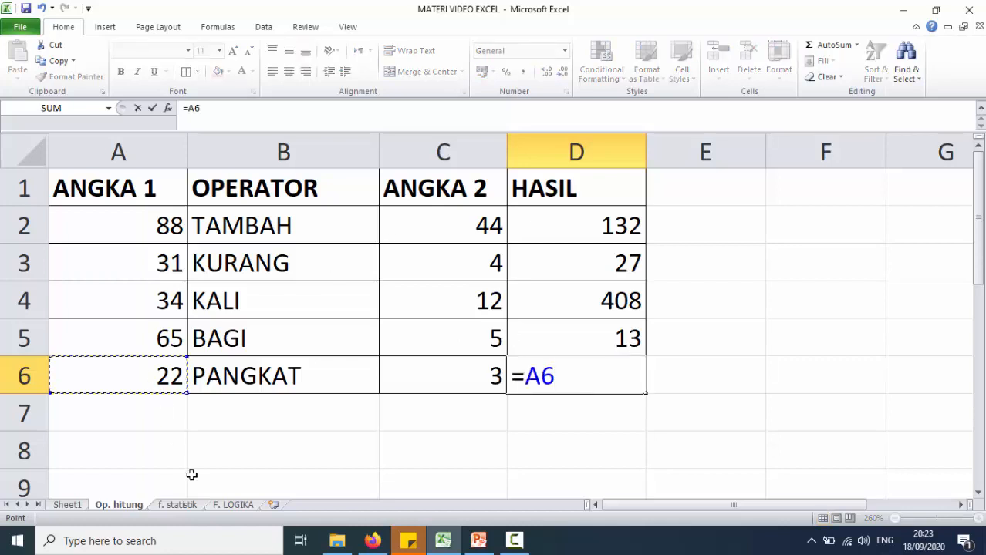
{"action": "type", "text": "^"}
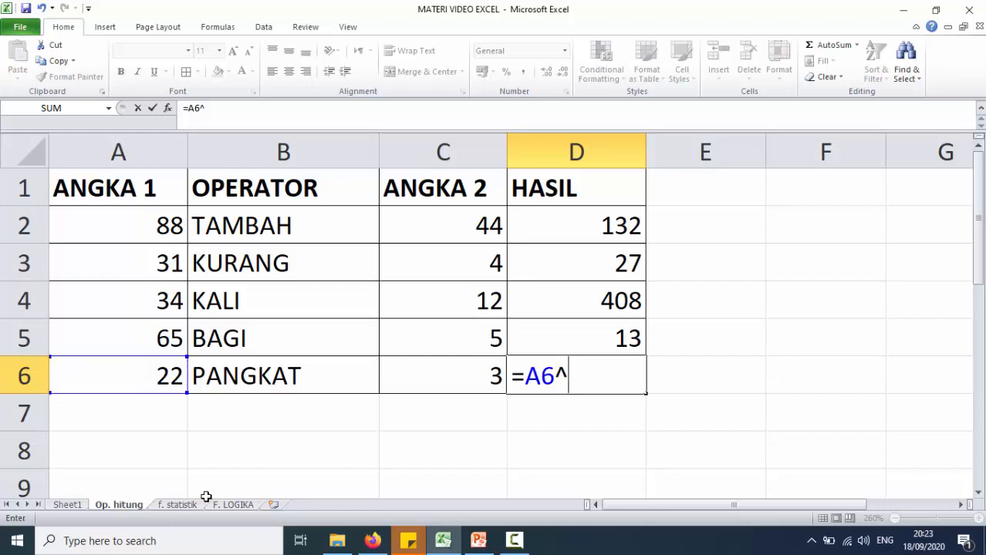
{"action": "left_click", "coordinate": [425, 381]}
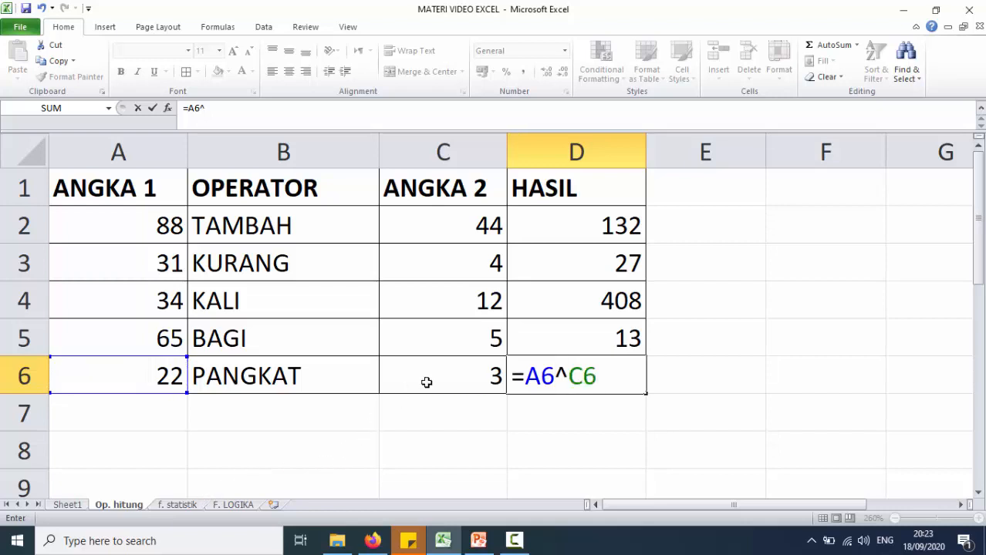
{"action": "key", "text": "Return"}
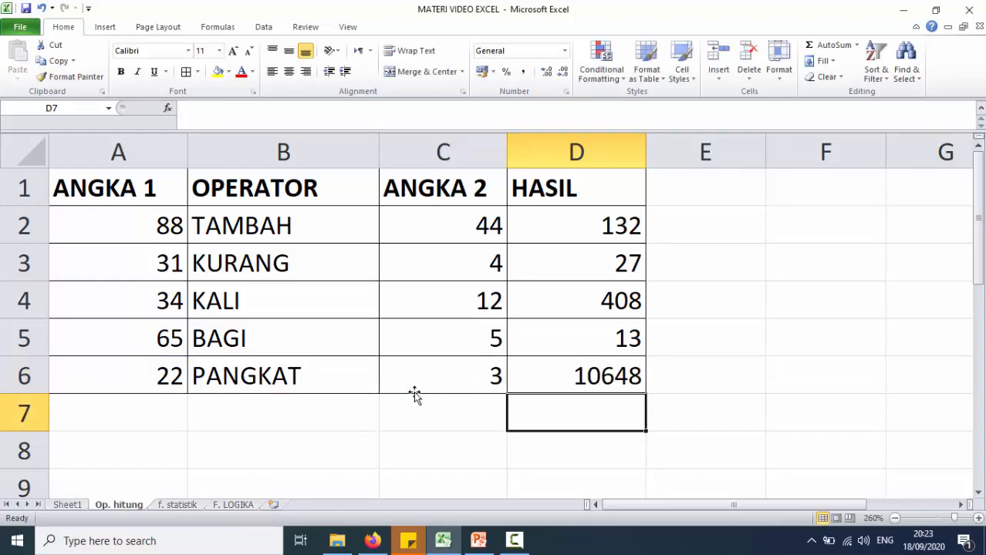
- Review the arithmetic formulas behind the HASIL results in D2 through D5
{"action": "left_click", "coordinate": [583, 218]}
{"action": "left_click", "coordinate": [581, 255]}
{"action": "left_click", "coordinate": [582, 306]}
{"action": "left_click", "coordinate": [581, 339]}
{"action": "left_click", "coordinate": [583, 230]}
{"action": "left_click", "coordinate": [575, 269]}
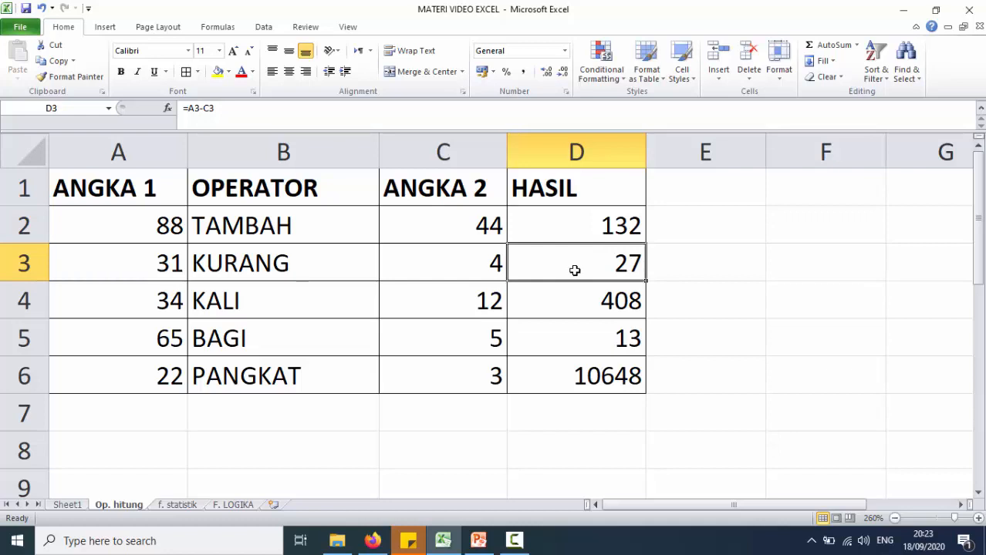
{"action": "left_click", "coordinate": [576, 226]}
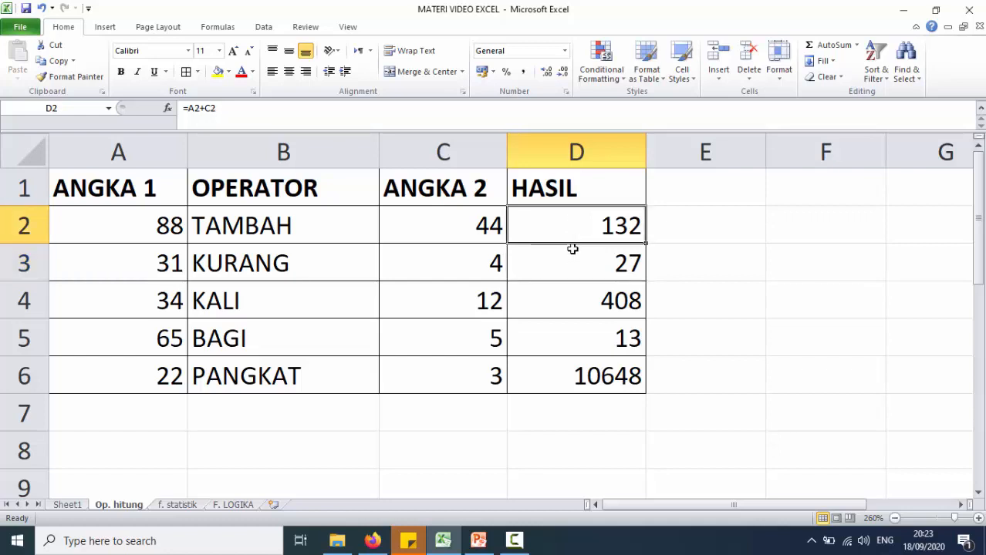
- Change the ANGKA 2 value of the TAMBAH row in C2 to 22
{"action": "left_click", "coordinate": [440, 219]}
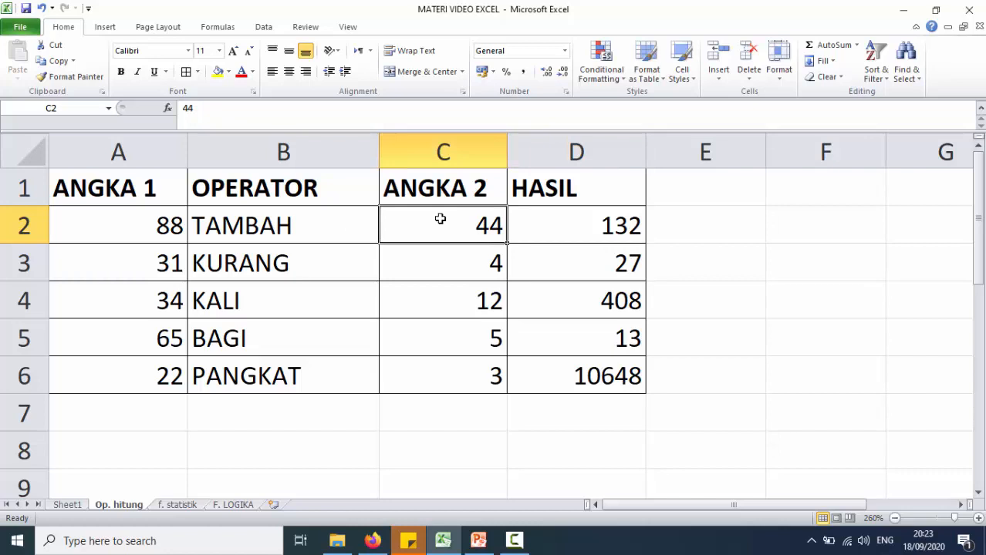
{"action": "type", "text": "22"}
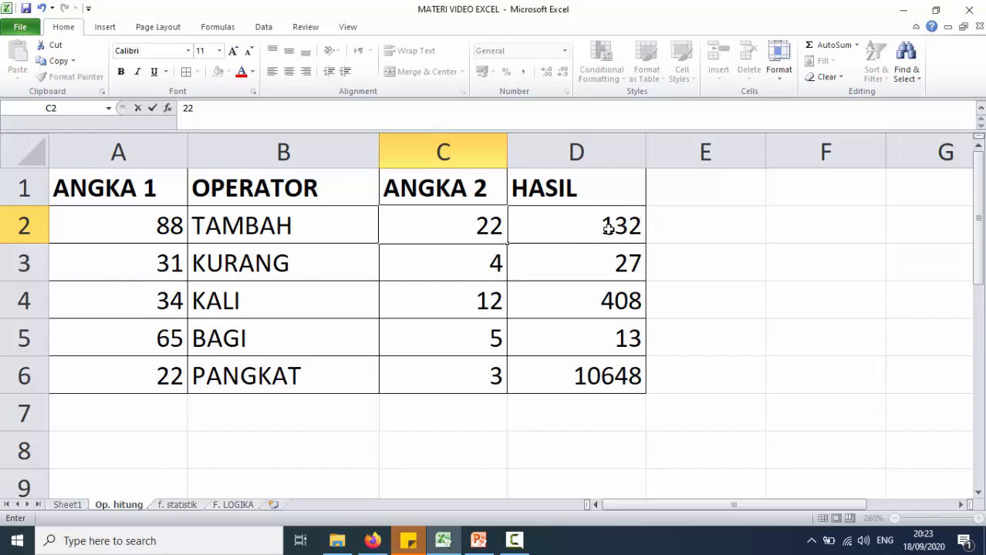
{"action": "key", "text": "Return"}
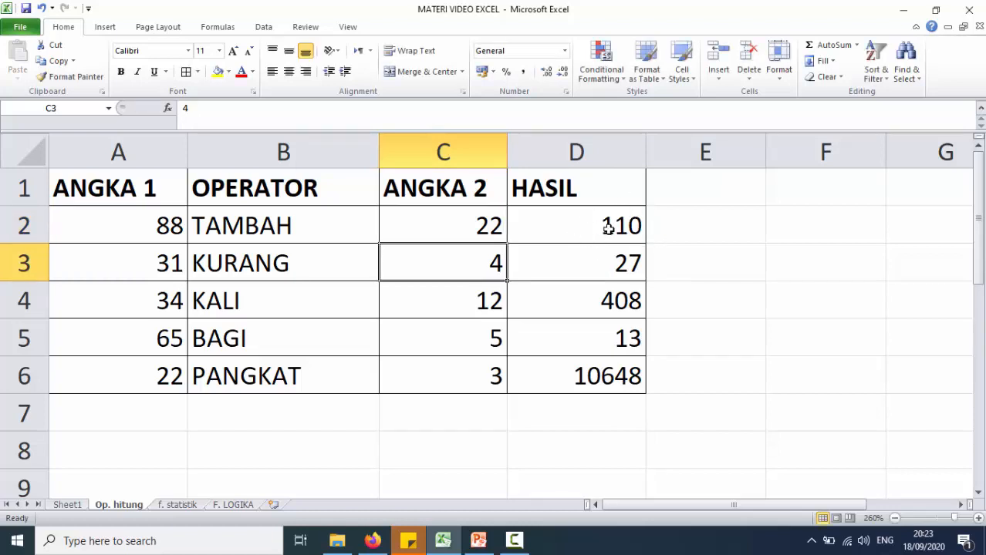
- Review the comparison operators listed beside OPERATOR LOGIKA in B15 of Sheet1
{"action": "left_click", "coordinate": [67, 505]}
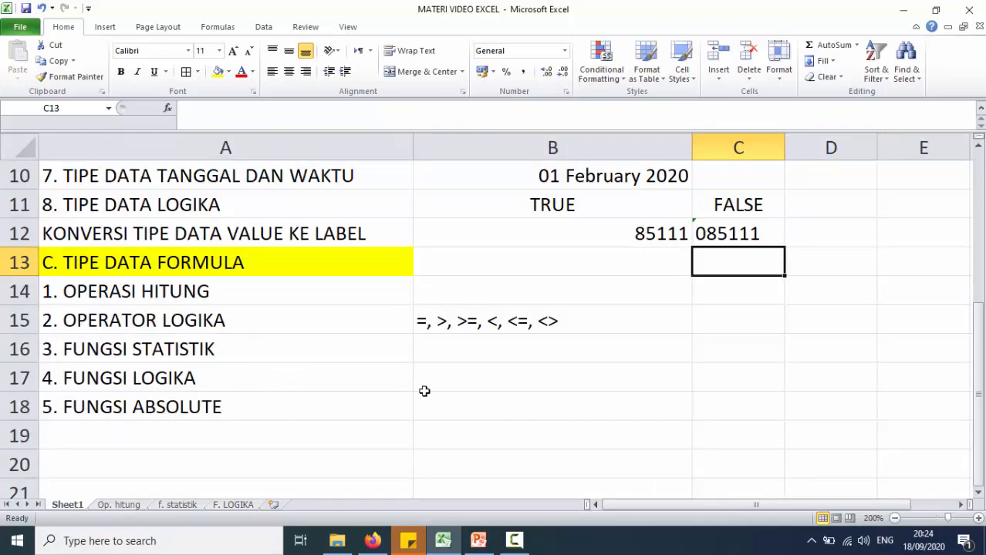
{"action": "left_click", "coordinate": [437, 326]}
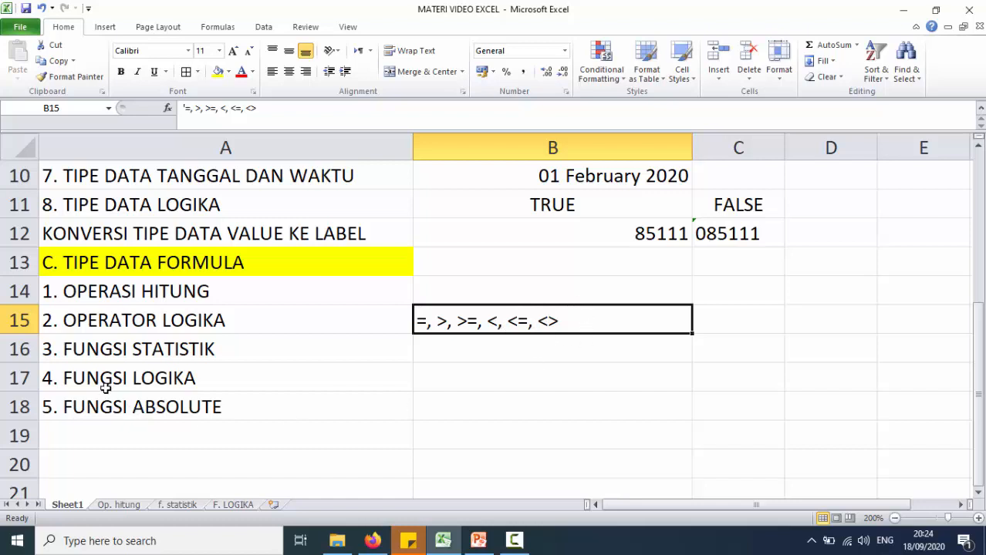
- On the f. statistik sheet, enter =SUM(D2:D6) in D7 as the JUMLAH of the INFORMATIKA scores
{"action": "left_click", "coordinate": [177, 505]}
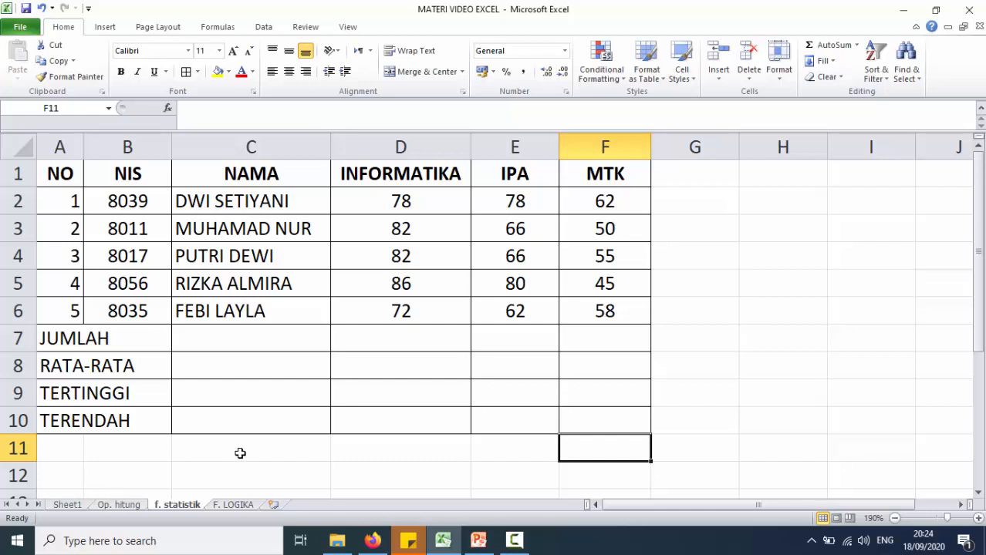
{"action": "left_click", "coordinate": [369, 342]}
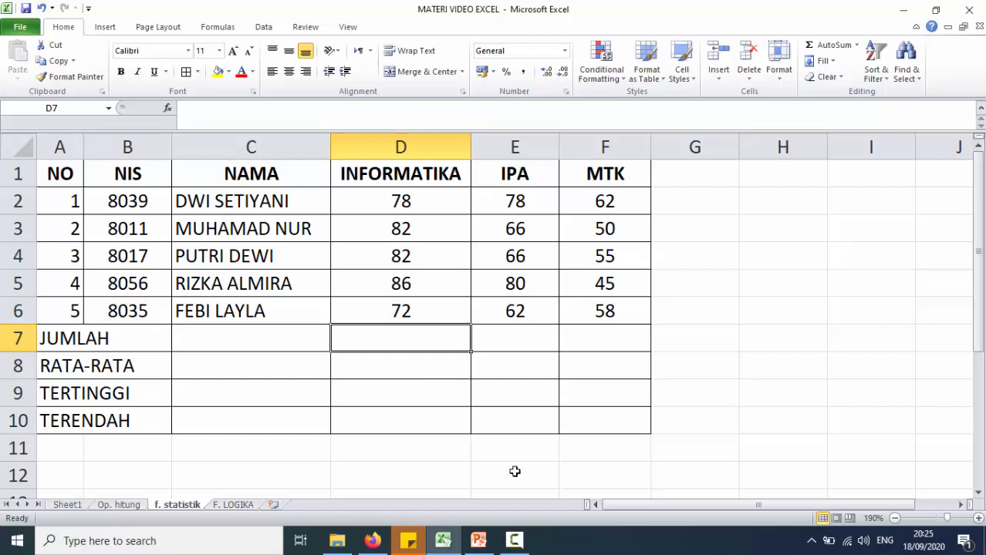
{"action": "type", "text": "="}
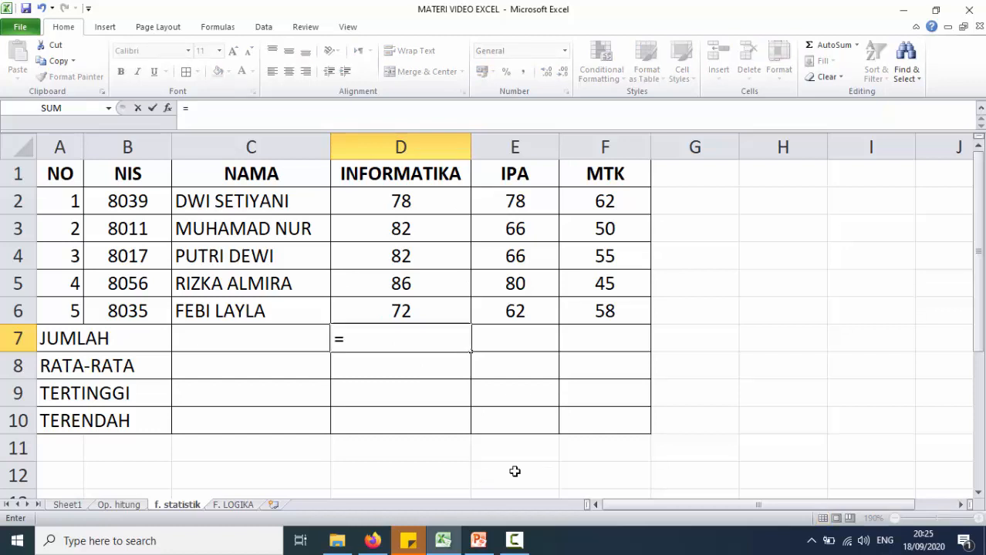
{"action": "type", "text": "SU"}
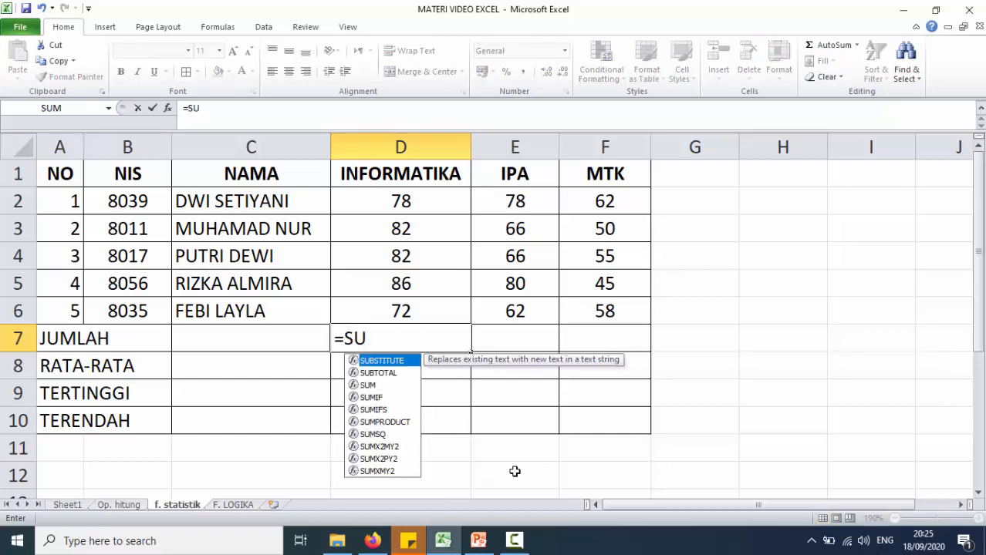
{"action": "type", "text": "M"}
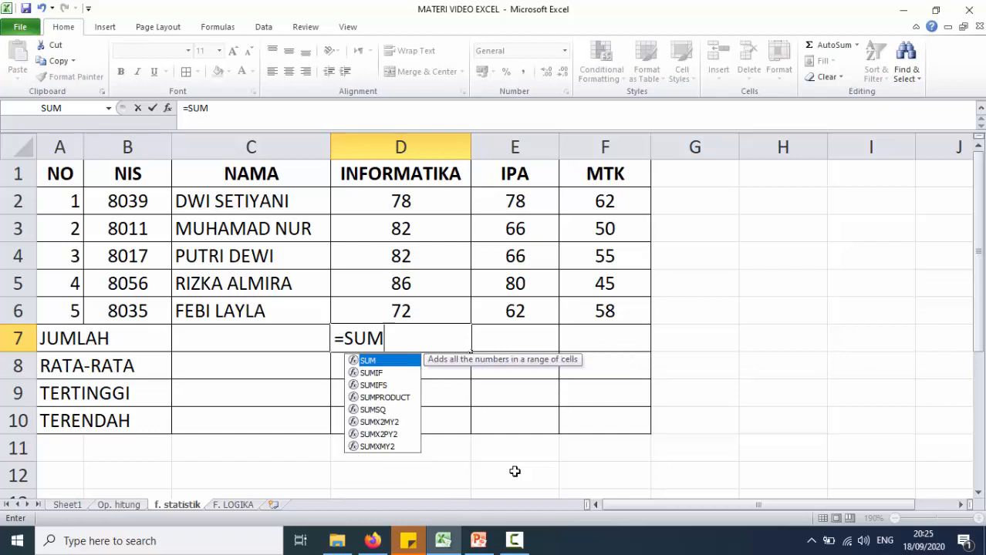
{"action": "type", "text": "("}
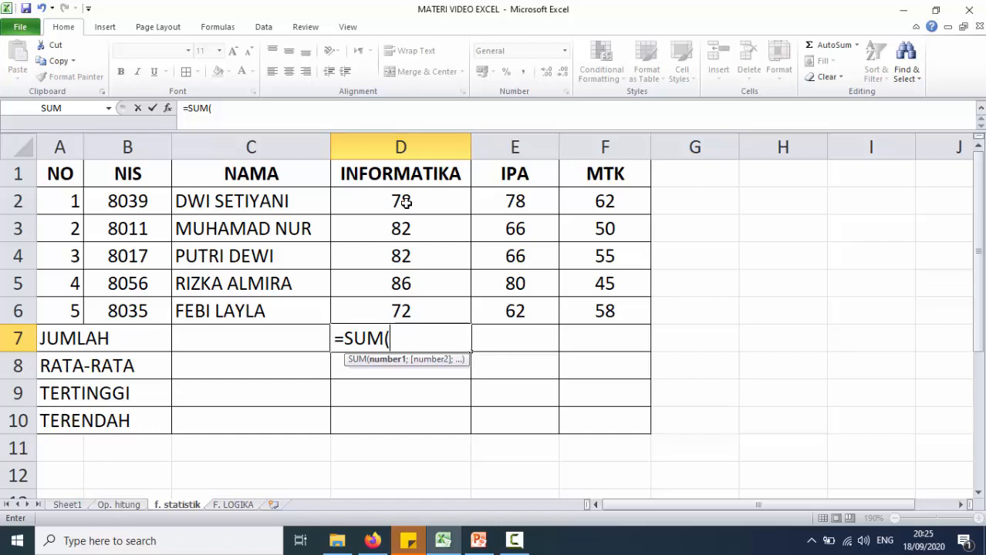
{"action": "type", "text": "D2"}
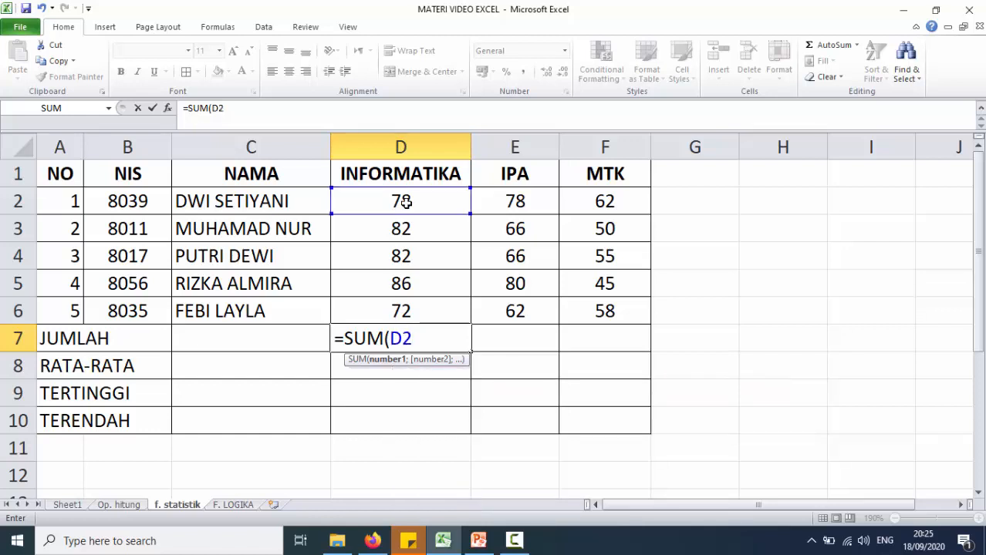
{"action": "type", "text": ":D"}
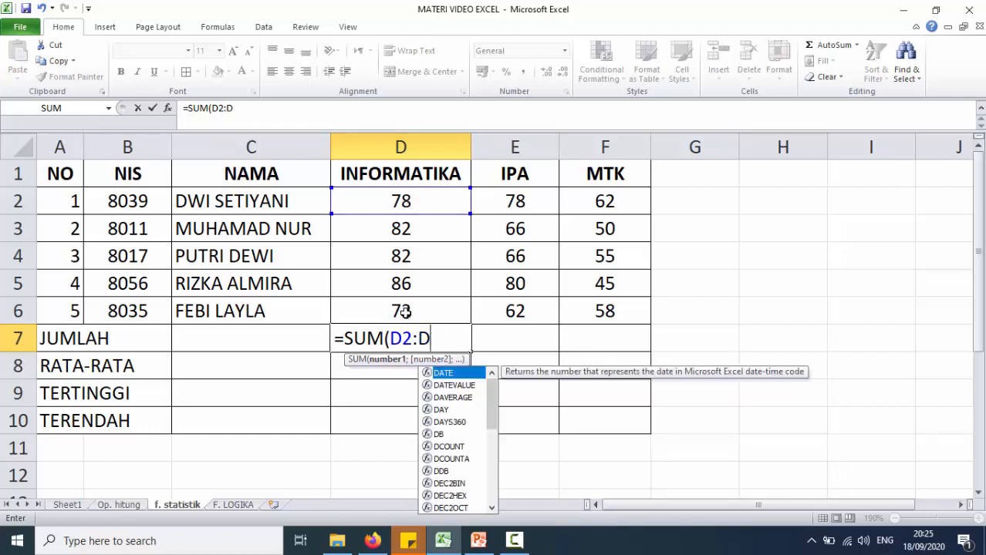
{"action": "type", "text": "6"}
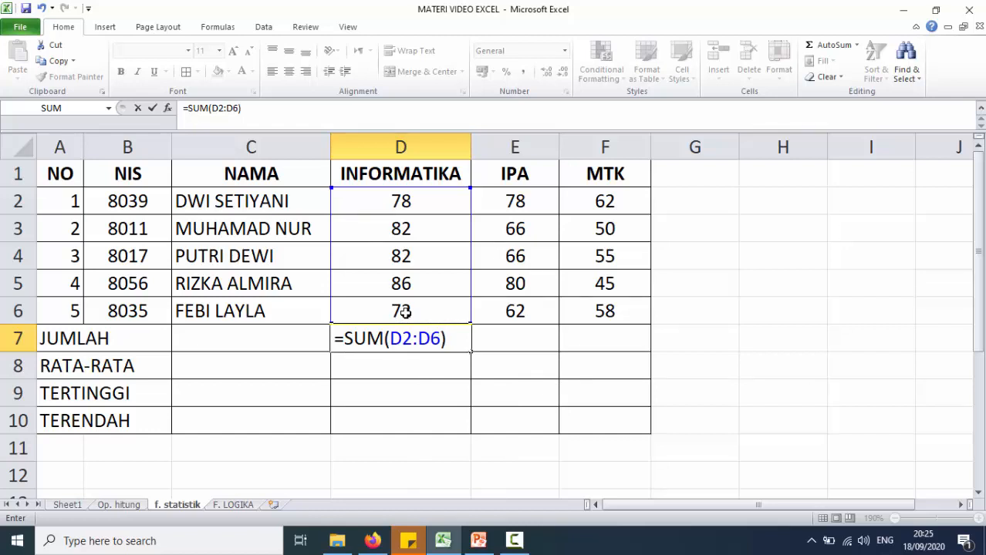
{"action": "key", "text": "Return"}
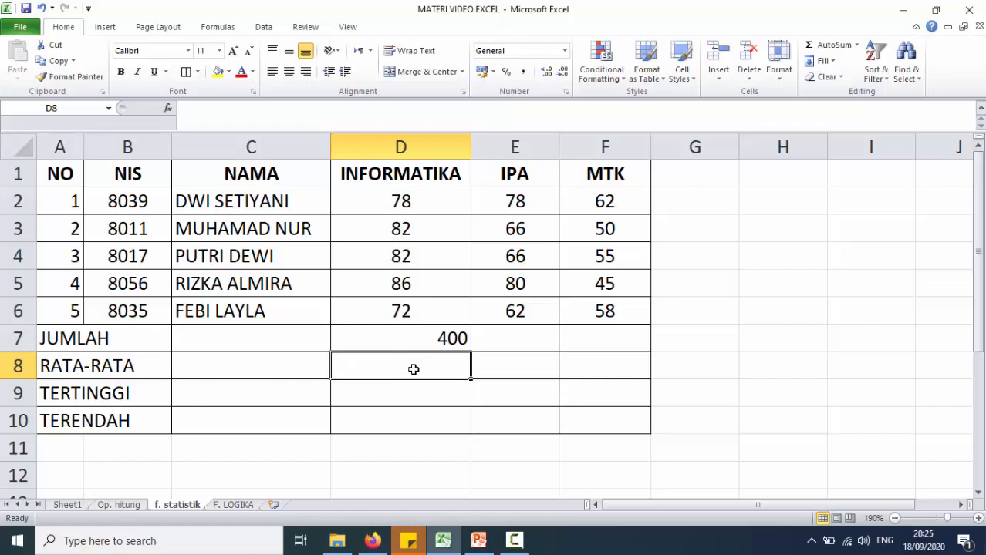
- Enter =AVERAGE(D2:D6) in D8 as the RATA-RATA of the INFORMATIKA scores
{"action": "type", "text": "="}
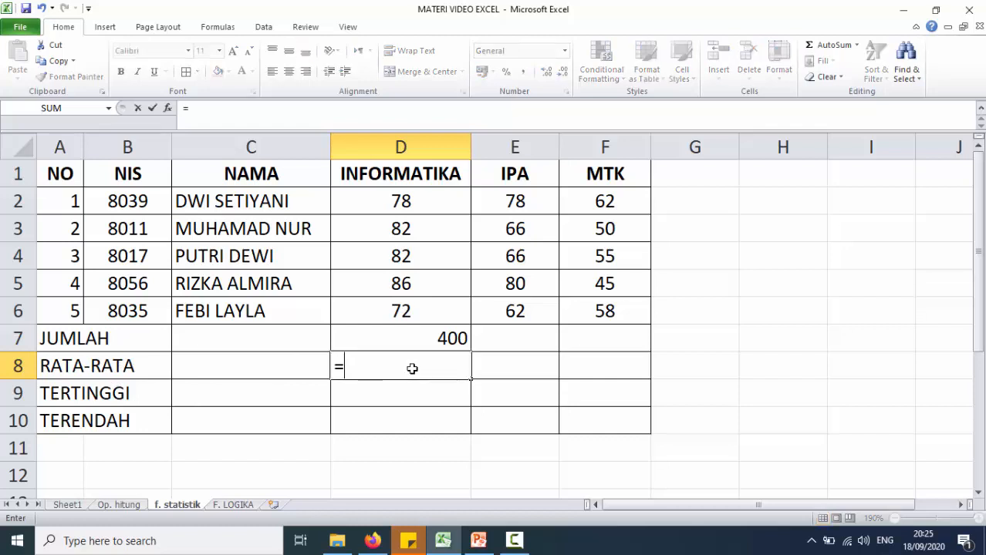
{"action": "type", "text": "AVERA"}
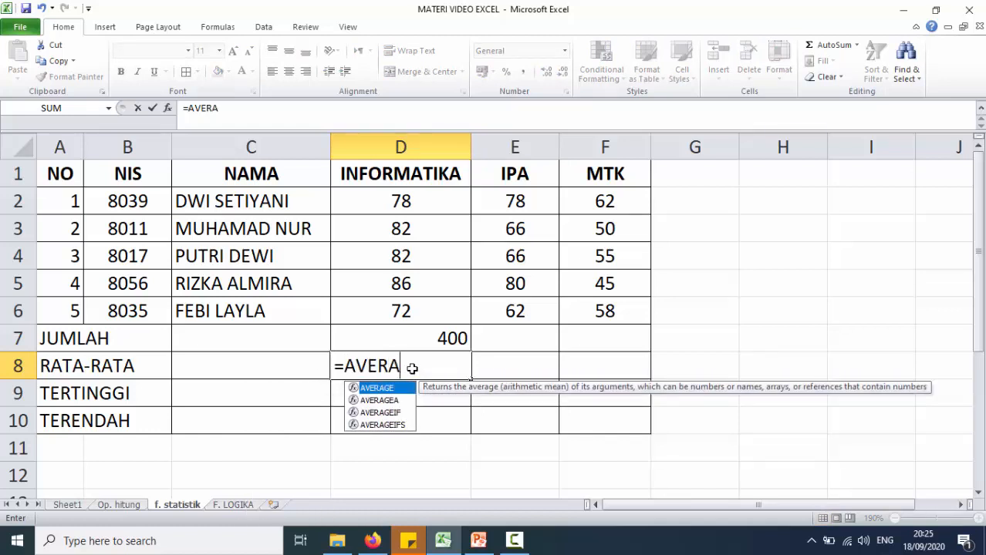
{"action": "type", "text": "GE(D2:"}
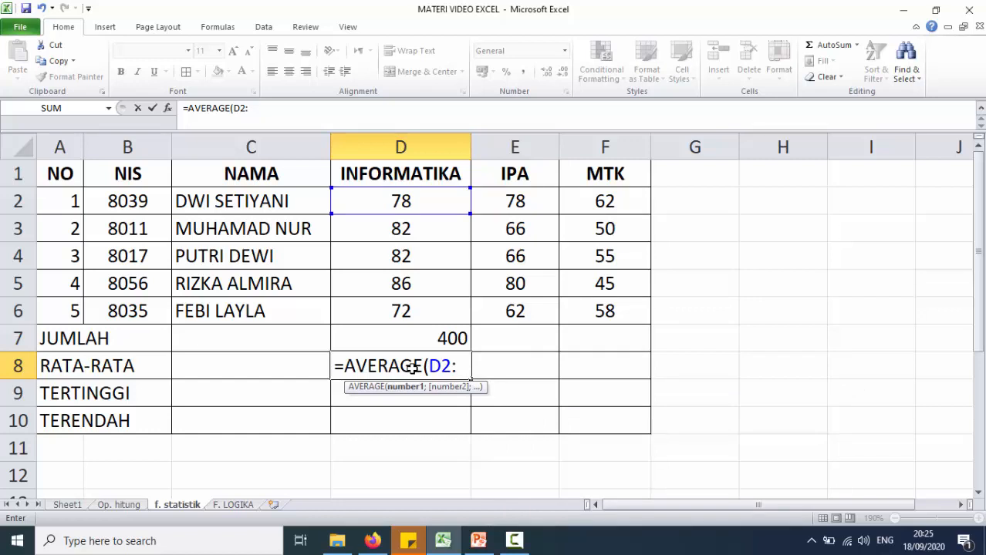
{"action": "type", "text": "D6"}
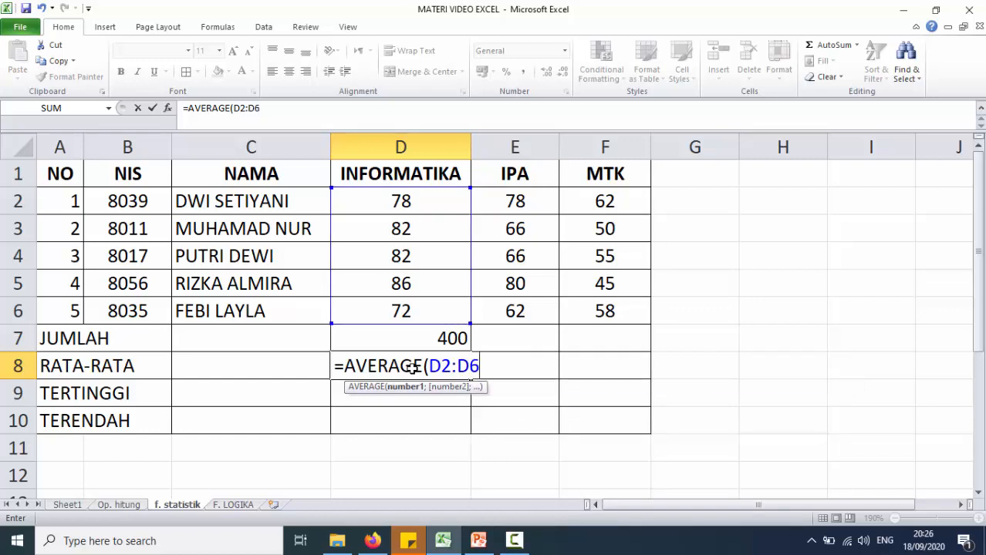
{"action": "type", "text": ")"}
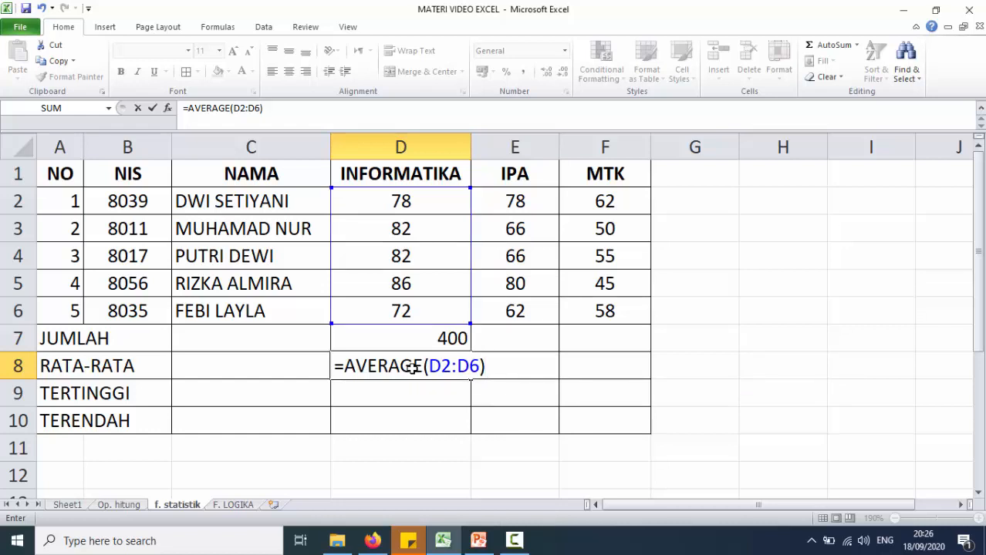
{"action": "key", "text": "Return"}
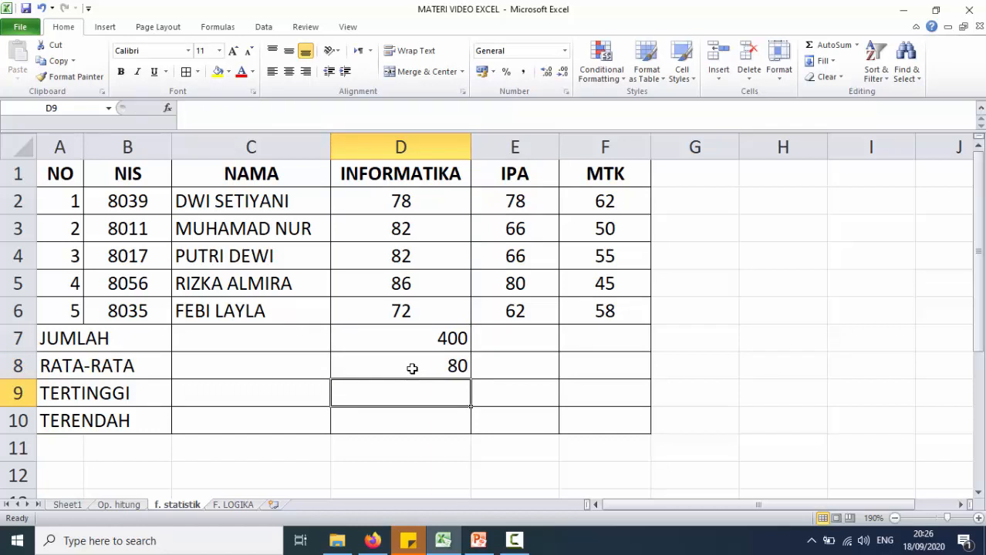
- Enter =MAX(D2:D6) in D9 as the TERTINGGI value of the INFORMATIKA scores
{"action": "type", "text": "="}
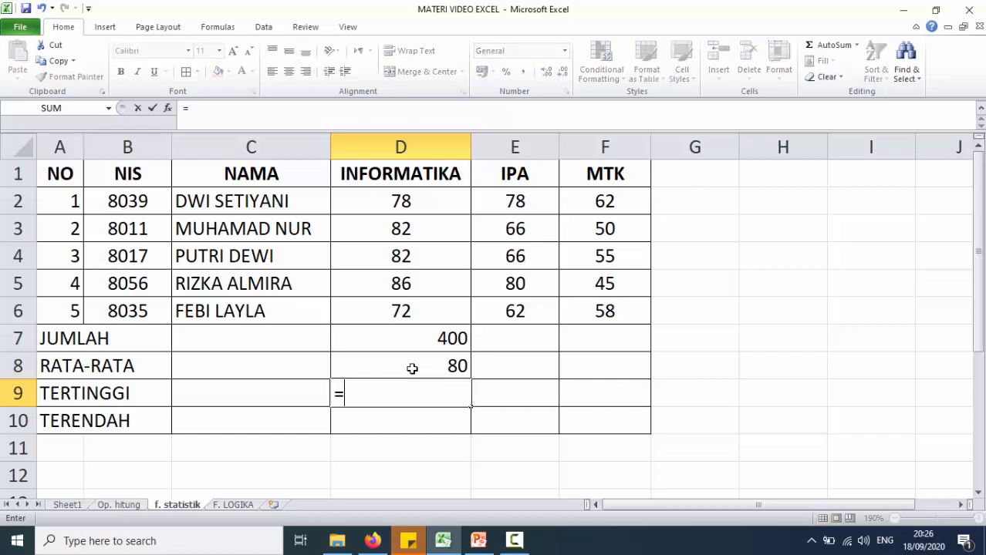
{"action": "type", "text": "MAX"}
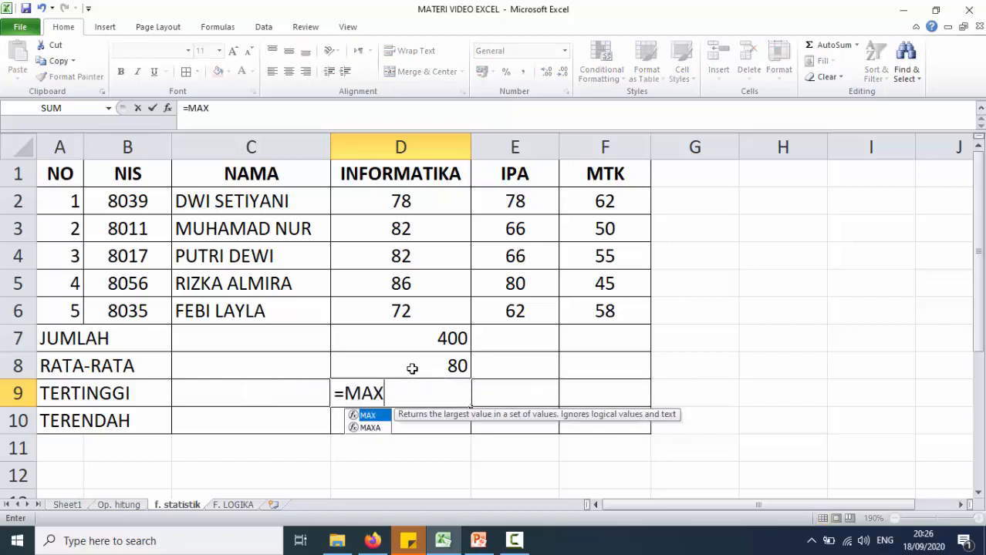
{"action": "type", "text": "("}
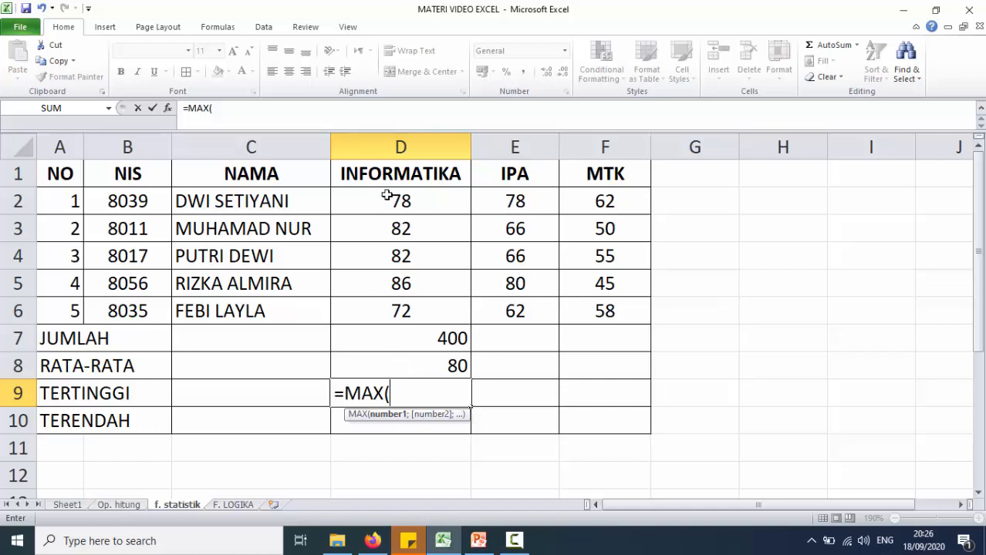
{"action": "left_click_drag", "start_coordinate": [388, 196], "coordinate": [387, 304]}
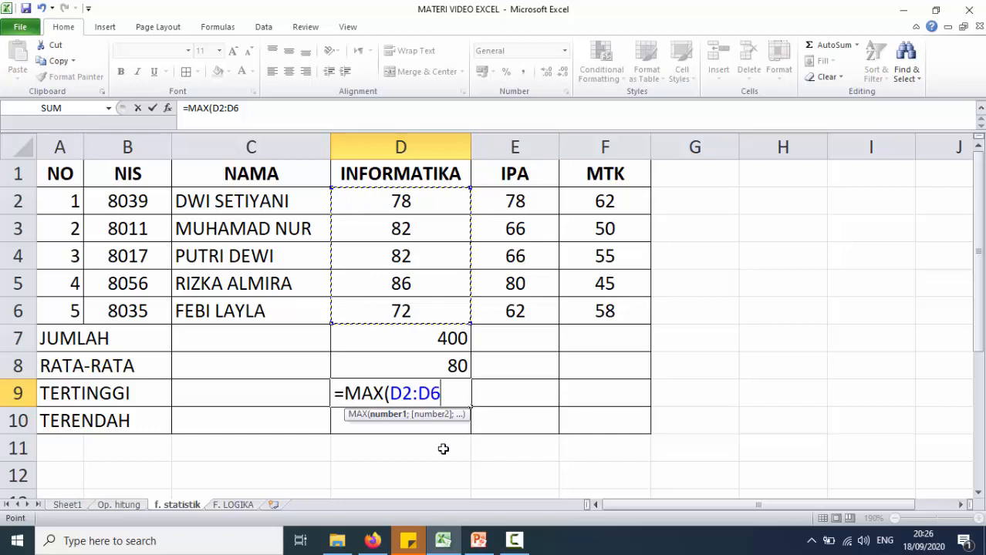
{"action": "type", "text": ")"}
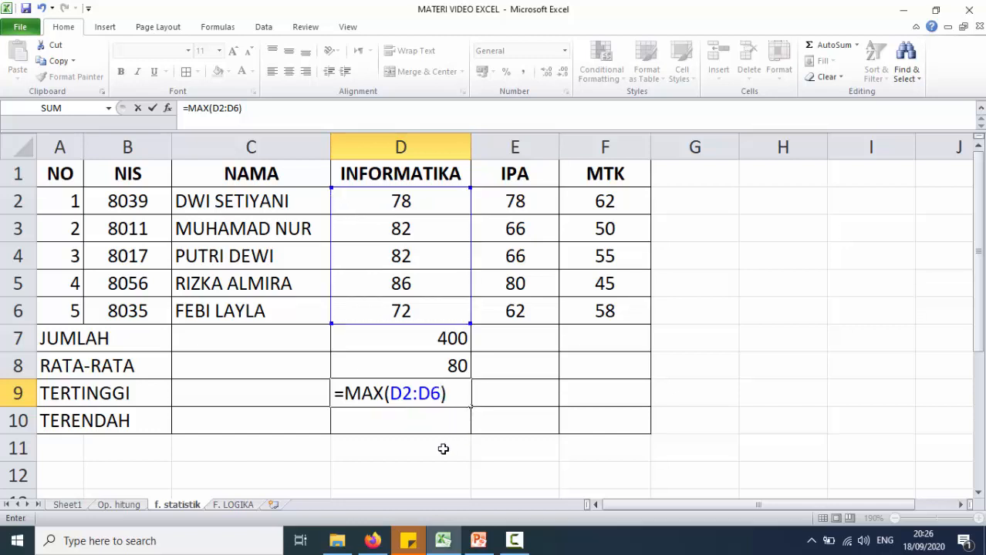
{"action": "key", "text": "Return"}
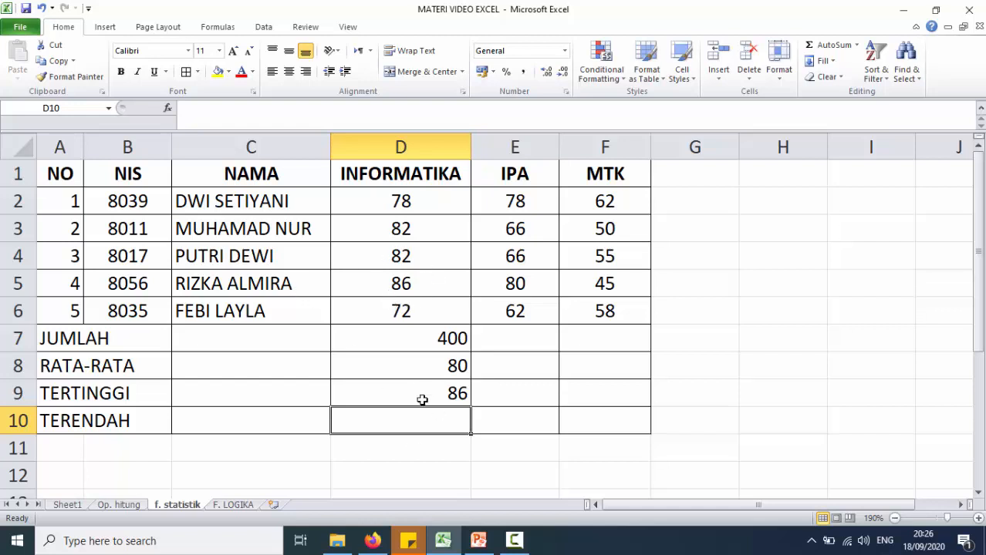
- Enter =MIN(D2:D6) in D10 as the TERENDAH value of the INFORMATIKA scores
{"action": "type", "text": "="}
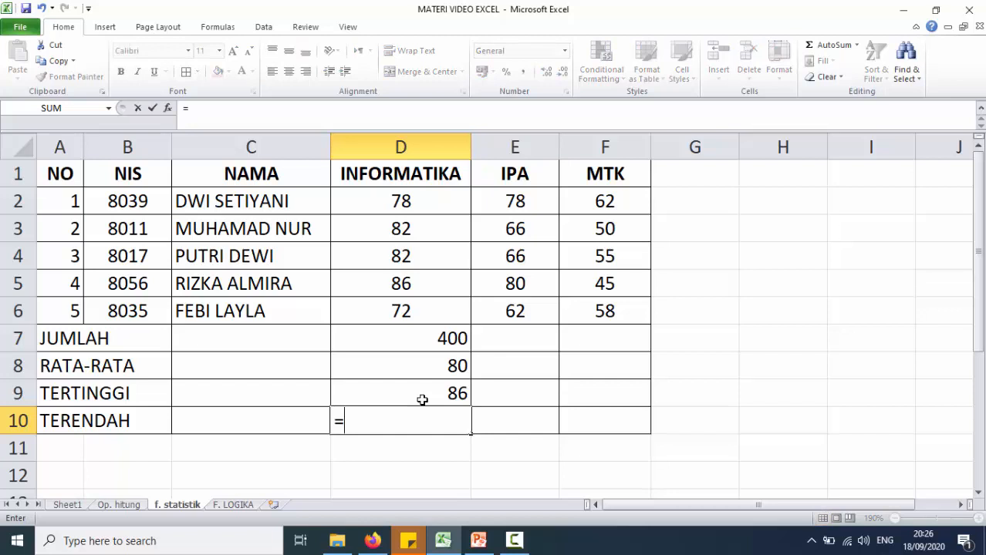
{"action": "type", "text": "MIN"}
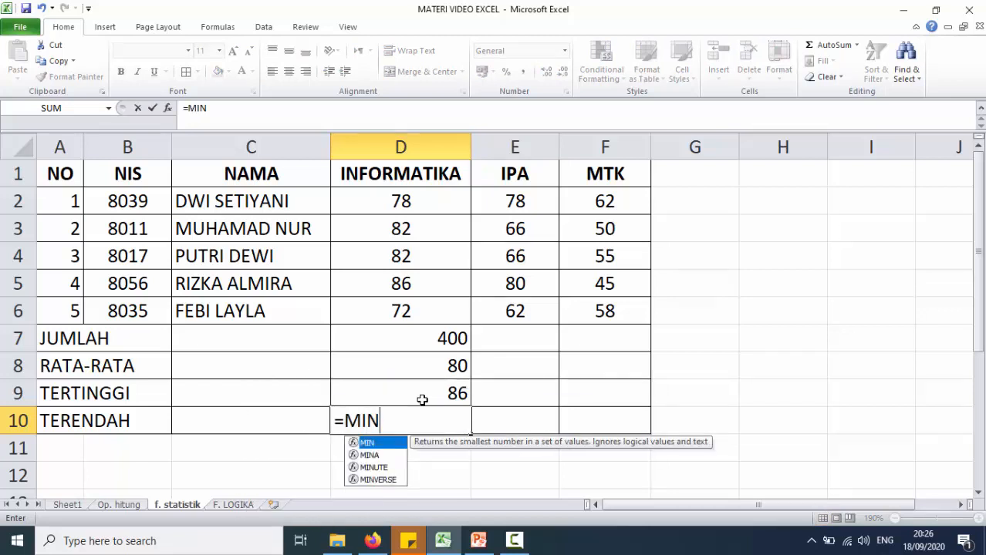
{"action": "type", "text": "("}
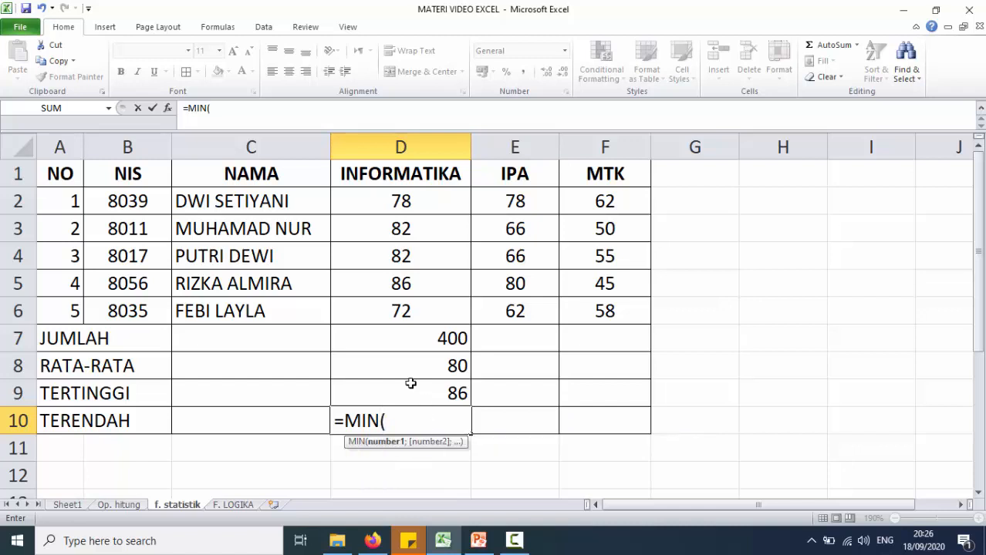
{"action": "left_click_drag", "start_coordinate": [407, 202], "coordinate": [410, 310]}
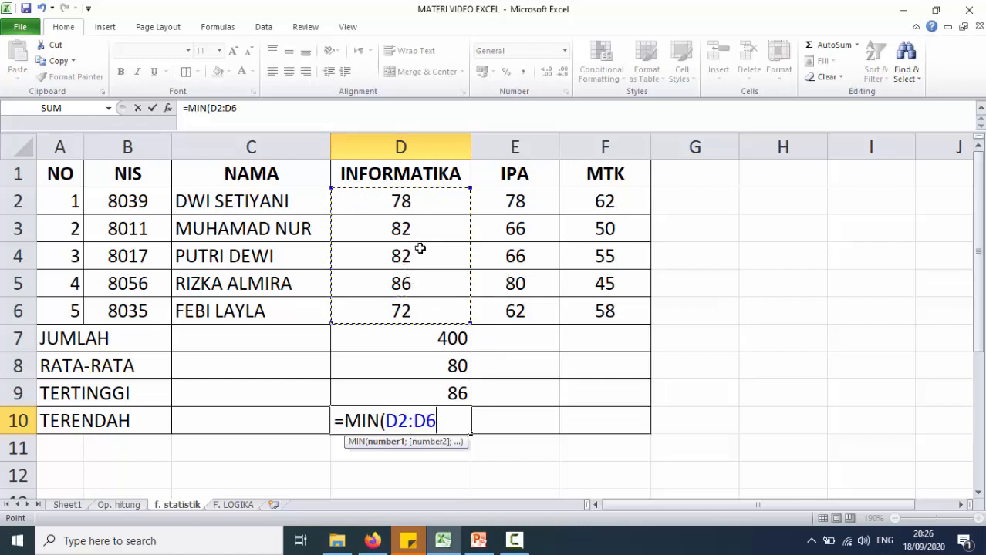
{"action": "type", "text": ")"}
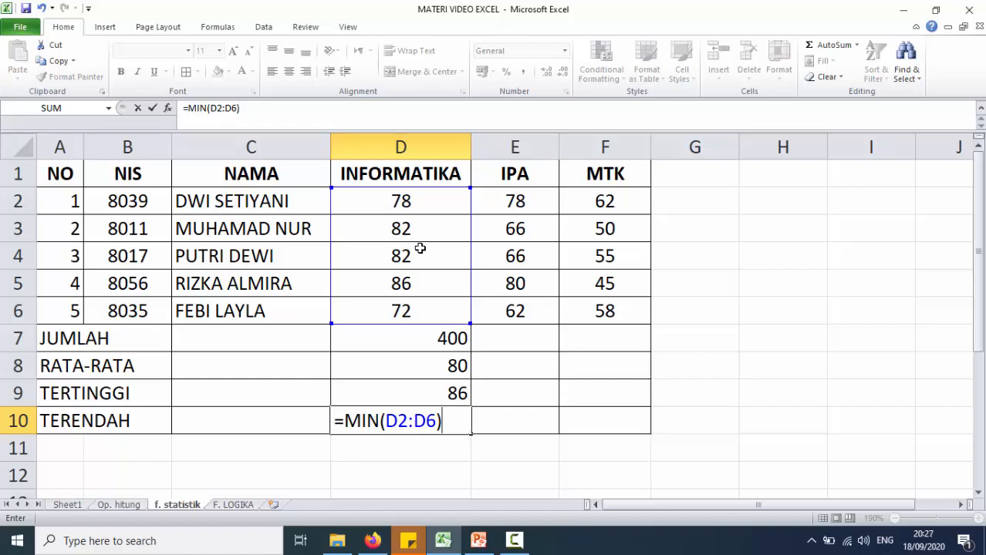
{"action": "key", "text": "Return"}
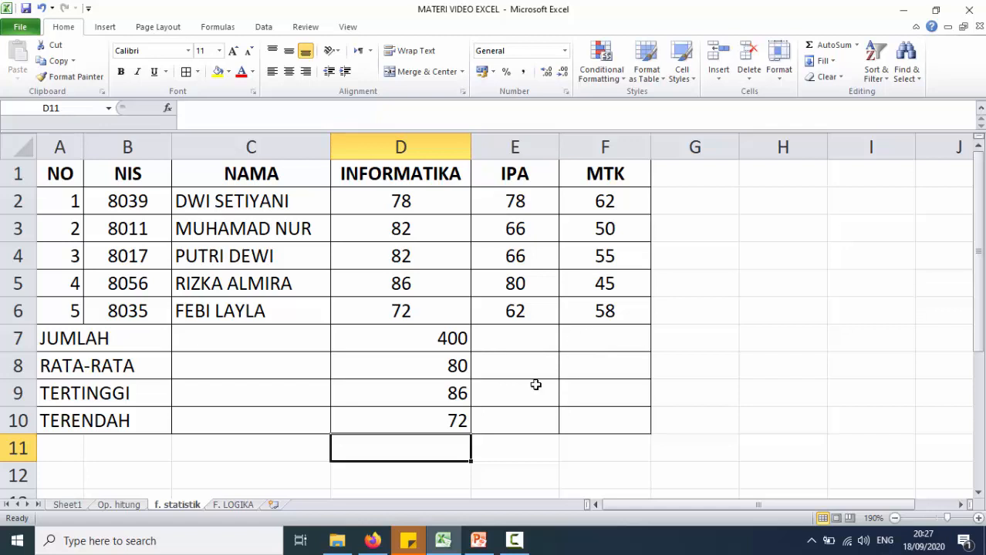
- Enter =SUM(E2:E6) in E7 as the JUMLAH of the IPA scores
{"action": "left_click", "coordinate": [509, 346]}
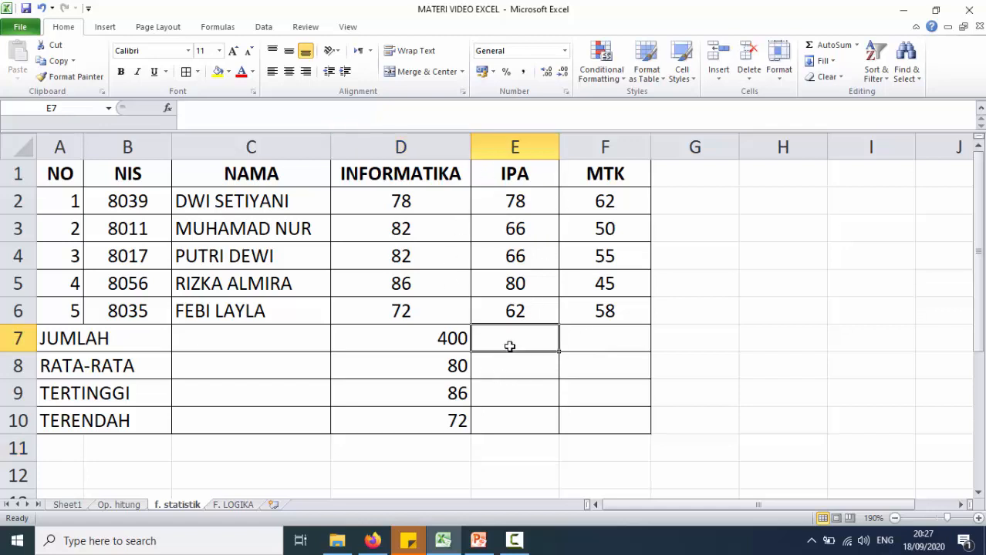
{"action": "type", "text": "=SUM"}
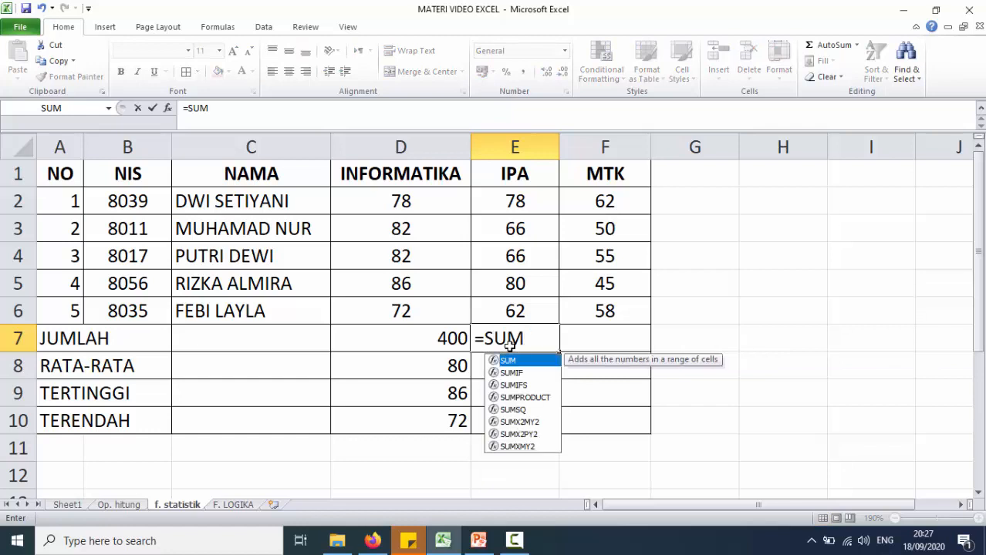
{"action": "type", "text": "("}
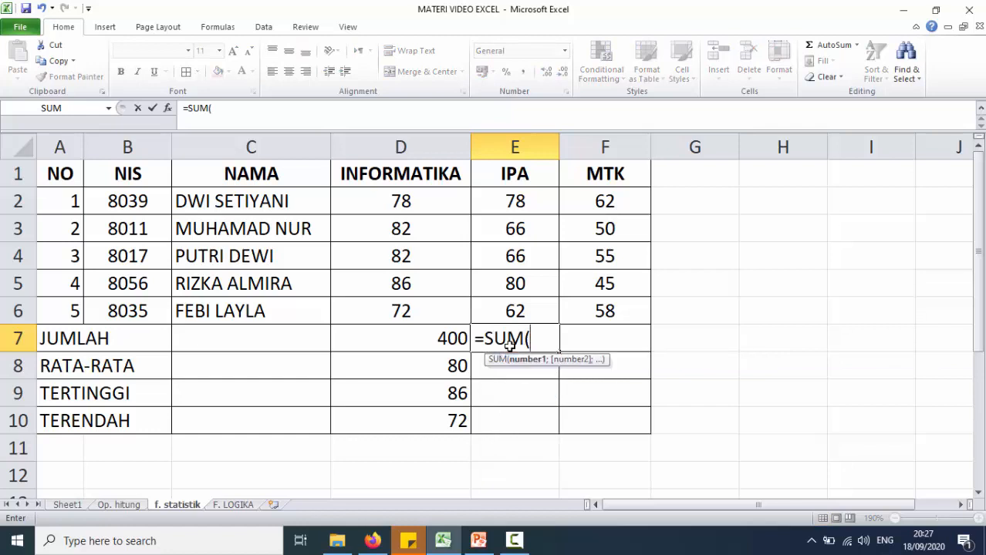
{"action": "left_click_drag", "start_coordinate": [514, 205], "coordinate": [521, 310]}
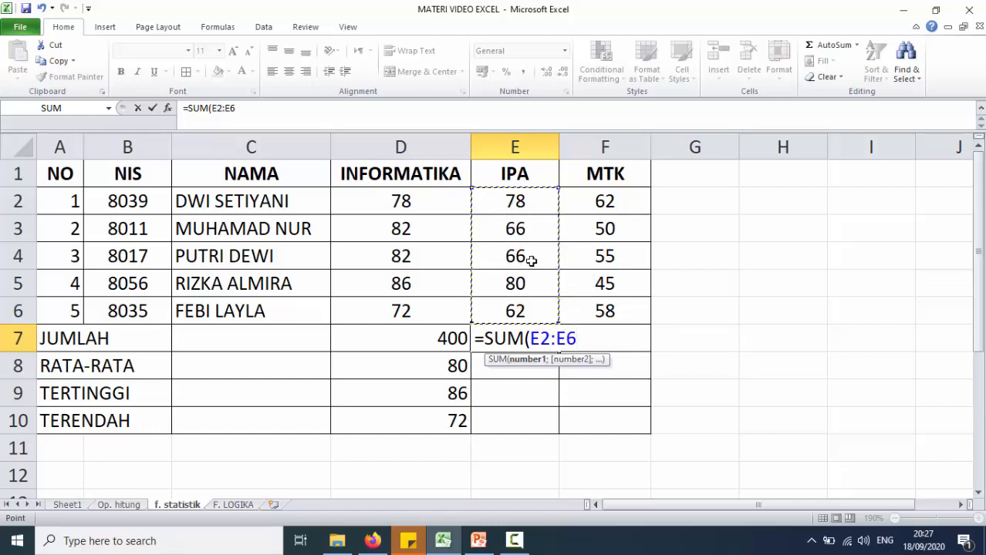
{"action": "type", "text": ")"}
{"action": "key", "text": "Return"}
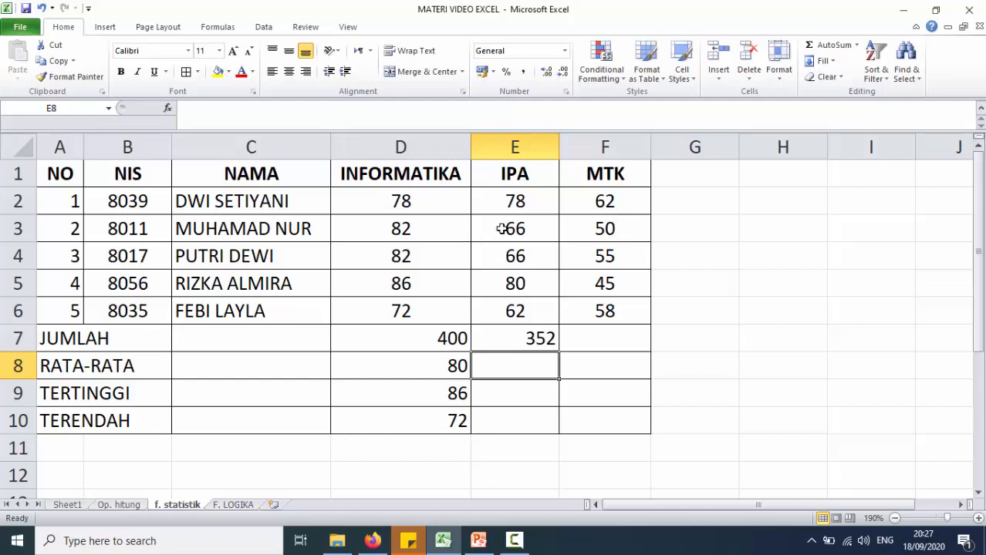
- Compare the JUMLAH cells D7, E7 and F7 to see how the SUM range follows each subject column
{"action": "left_click", "coordinate": [516, 339]}
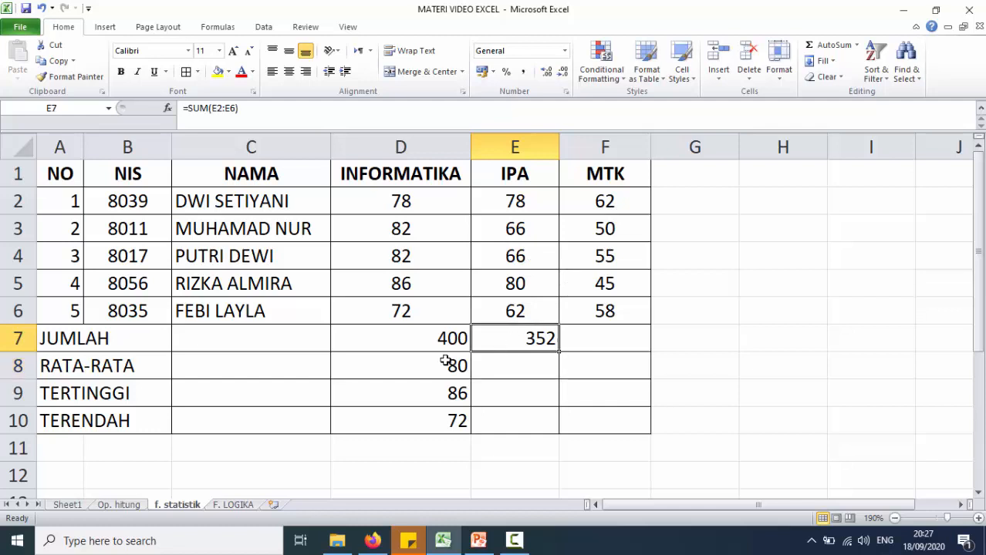
{"action": "left_click", "coordinate": [437, 337]}
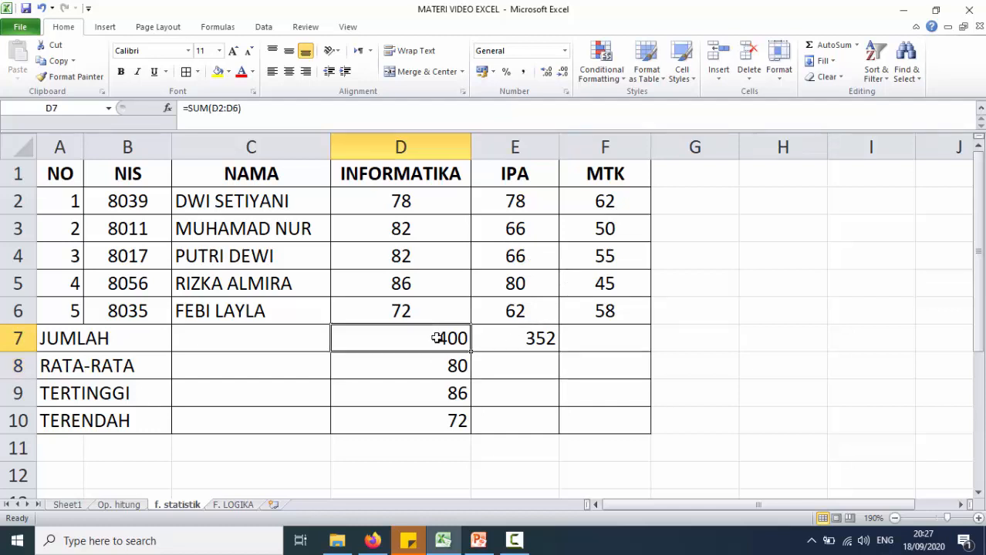
{"action": "left_click", "coordinate": [502, 344]}
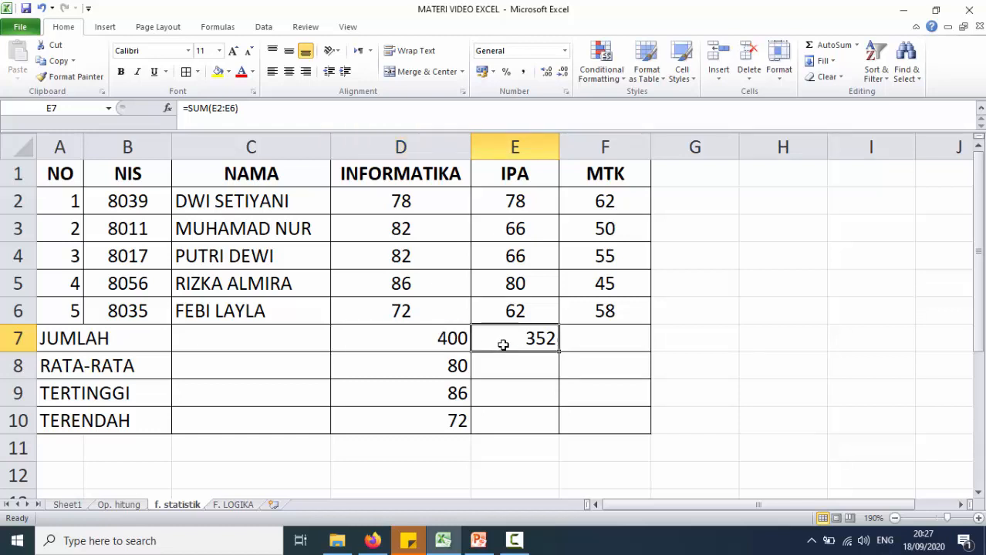
{"action": "left_click", "coordinate": [415, 331]}
{"action": "left_click", "coordinate": [486, 344]}
{"action": "left_click", "coordinate": [583, 331]}
{"action": "left_click", "coordinate": [377, 334]}
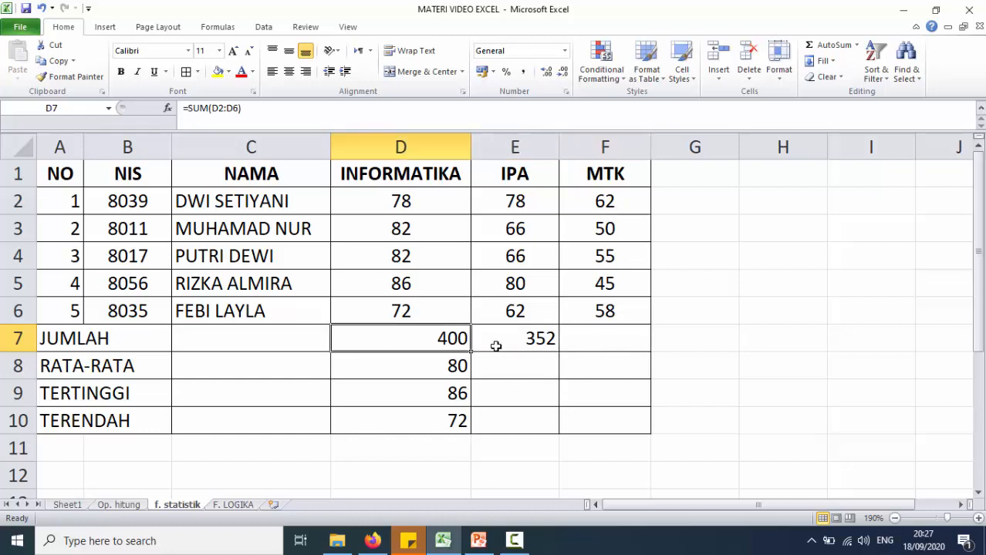
{"action": "left_click", "coordinate": [522, 342]}
{"action": "left_click", "coordinate": [608, 337]}
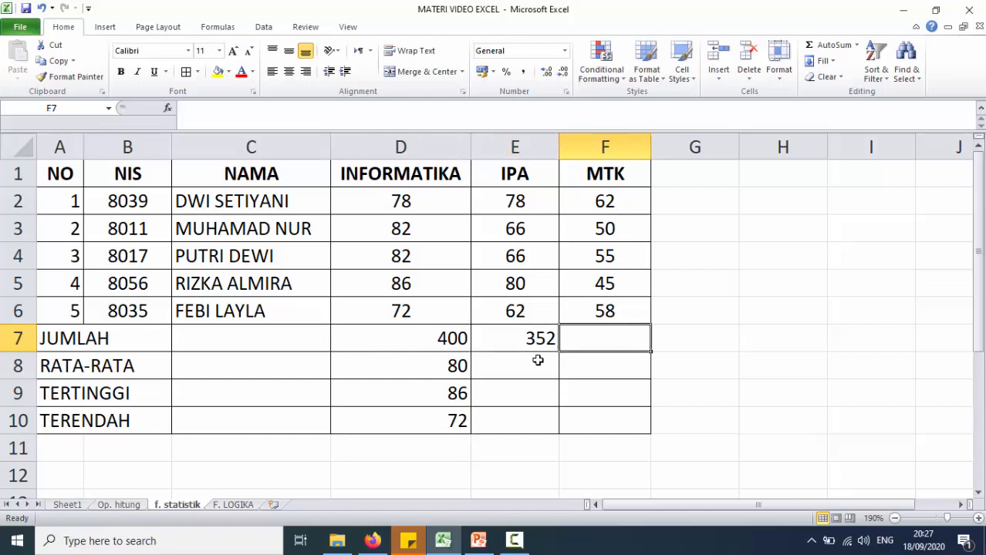
{"action": "left_click", "coordinate": [451, 339]}
- Clear the formula in E7 and fill the JUMLAH formula from D7 across E7:F7 for IPA and MTK
{"action": "left_click", "coordinate": [503, 337]}
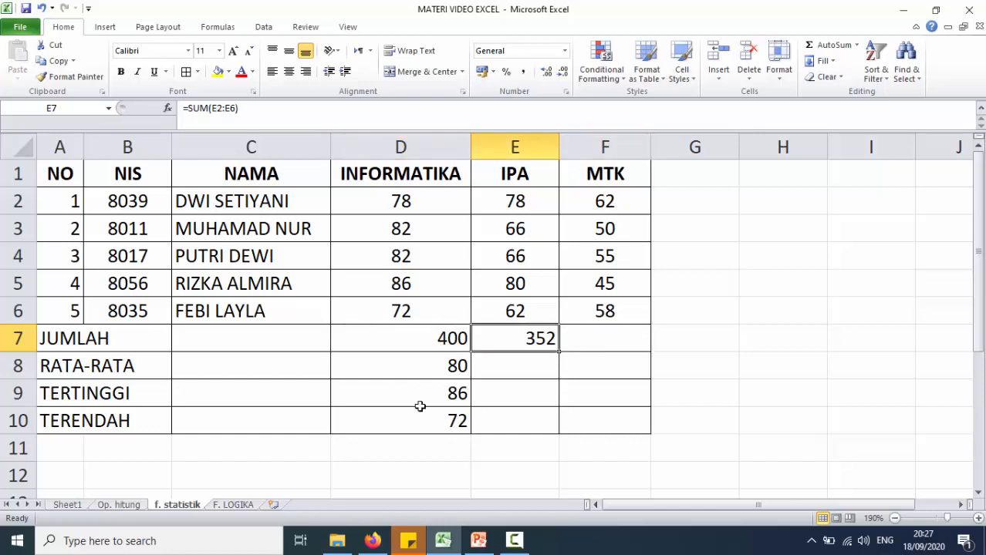
{"action": "key", "text": "Delete"}
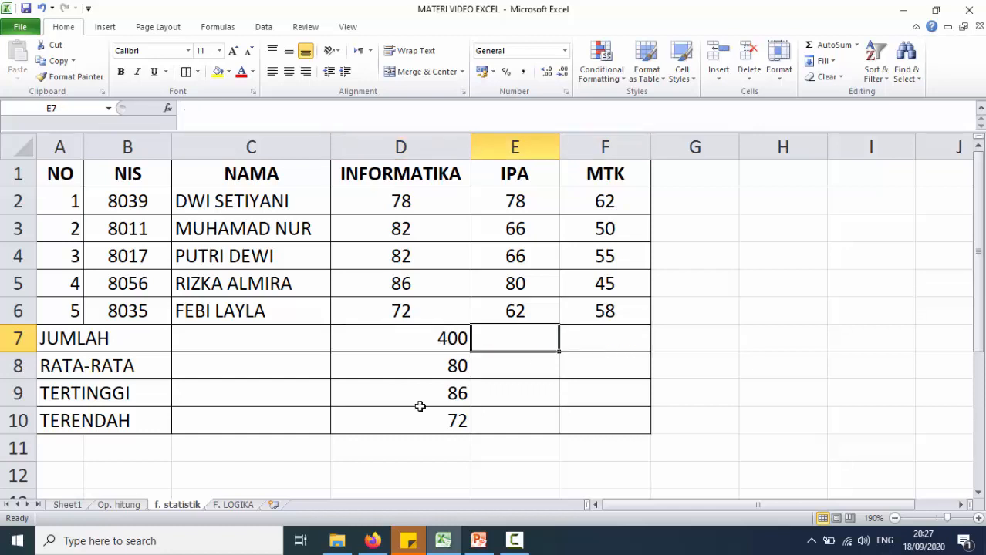
{"action": "left_click", "coordinate": [377, 342]}
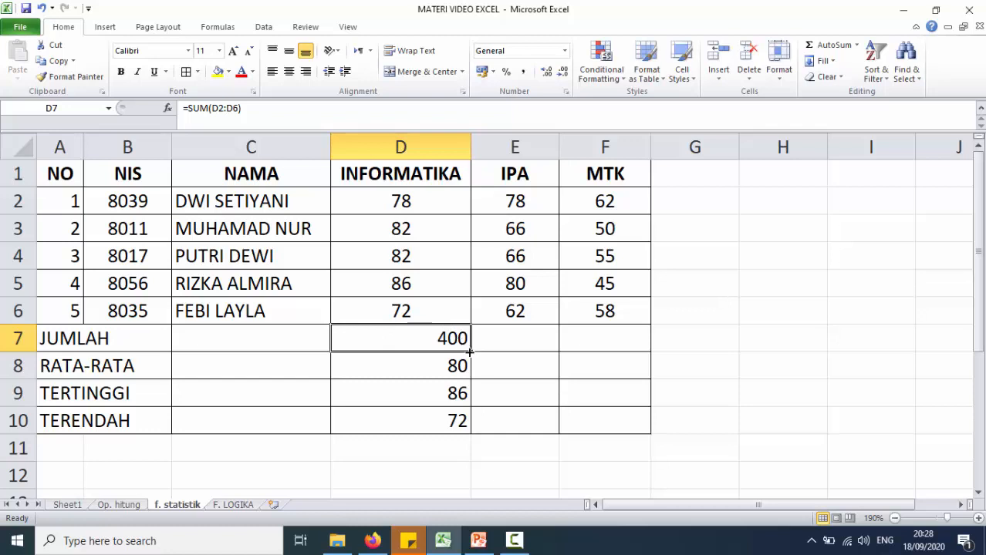
{"action": "left_click_drag", "start_coordinate": [469, 352], "coordinate": [532, 350]}
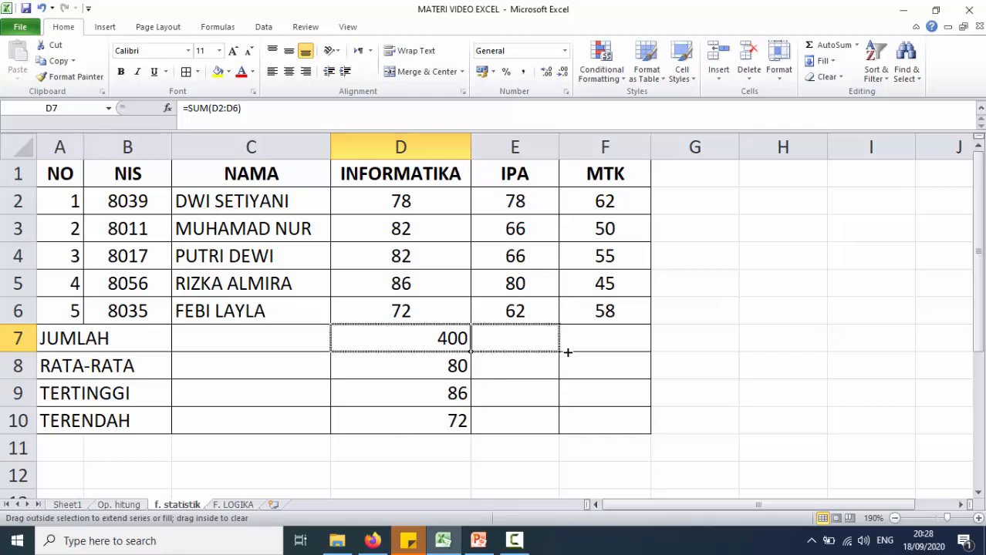
{"action": "left_click_drag", "start_coordinate": [614, 347], "coordinate": [624, 347]}
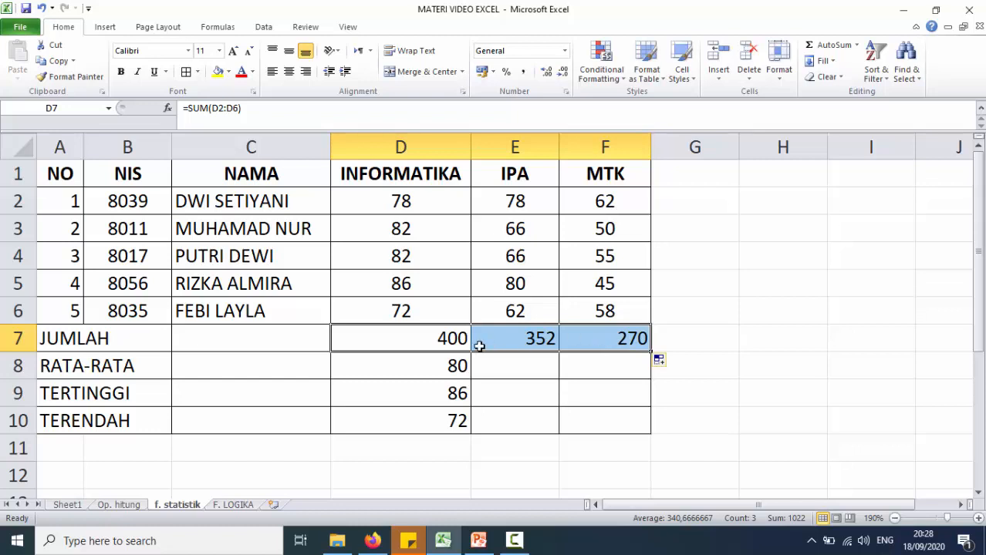
{"action": "left_click", "coordinate": [445, 346]}
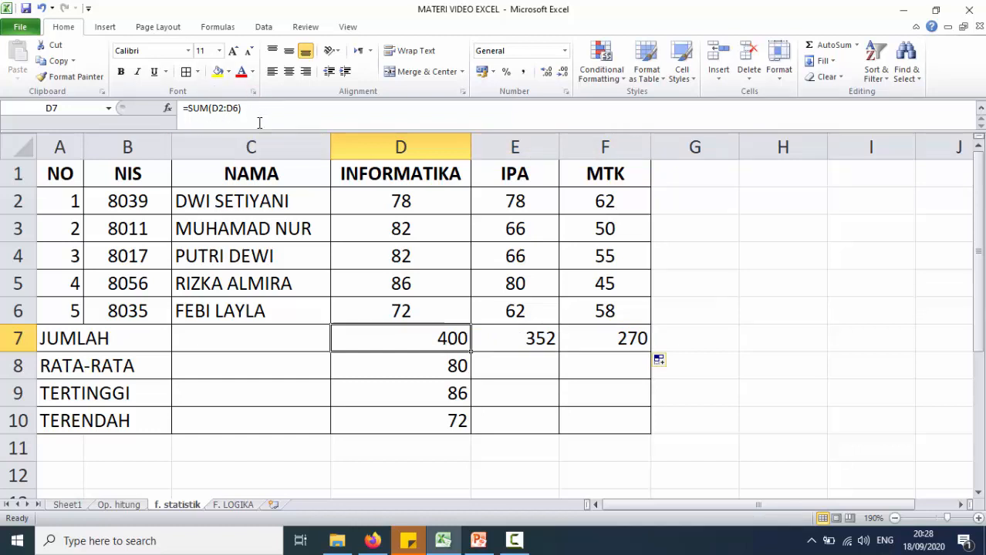
{"action": "left_click", "coordinate": [527, 339]}
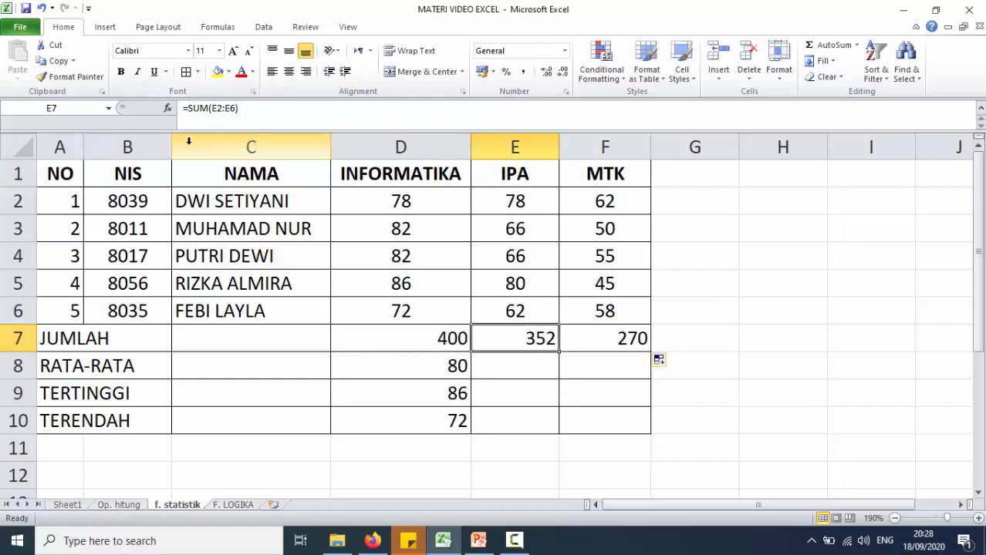
{"action": "left_click", "coordinate": [628, 337]}
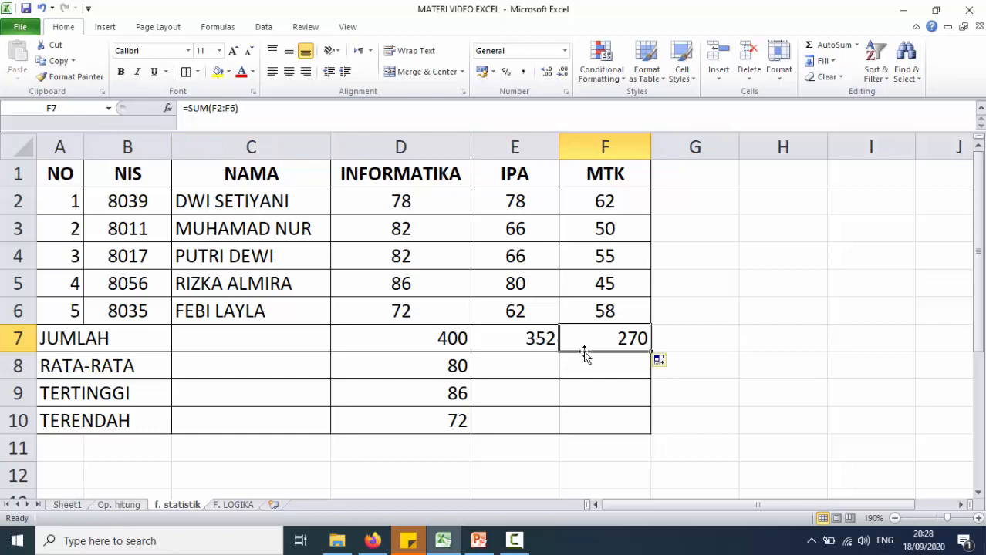
- Fill the RATA-RATA formula from D8 and the TERTINGGI formula from D9 across columns E and F
{"action": "left_click", "coordinate": [433, 357]}
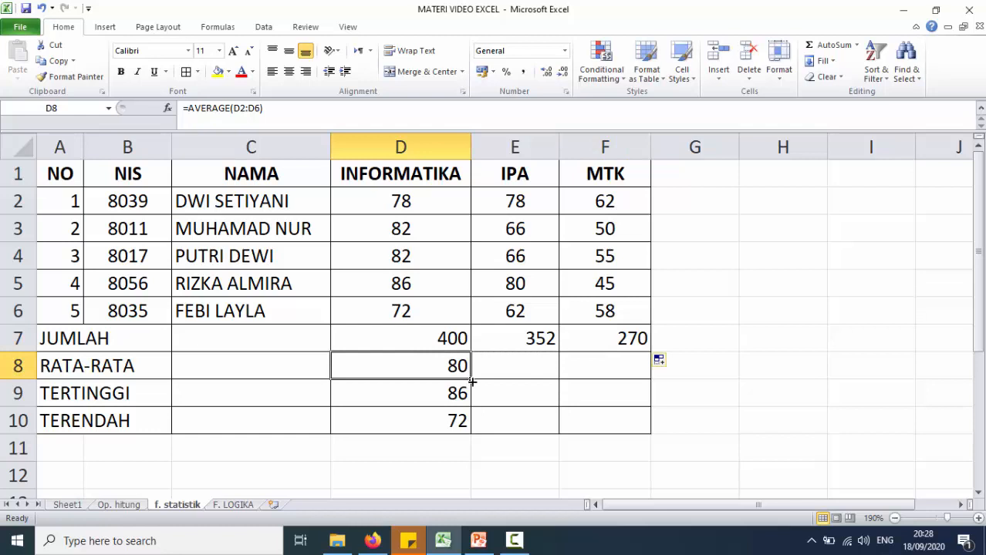
{"action": "left_click_drag", "start_coordinate": [474, 379], "coordinate": [614, 373]}
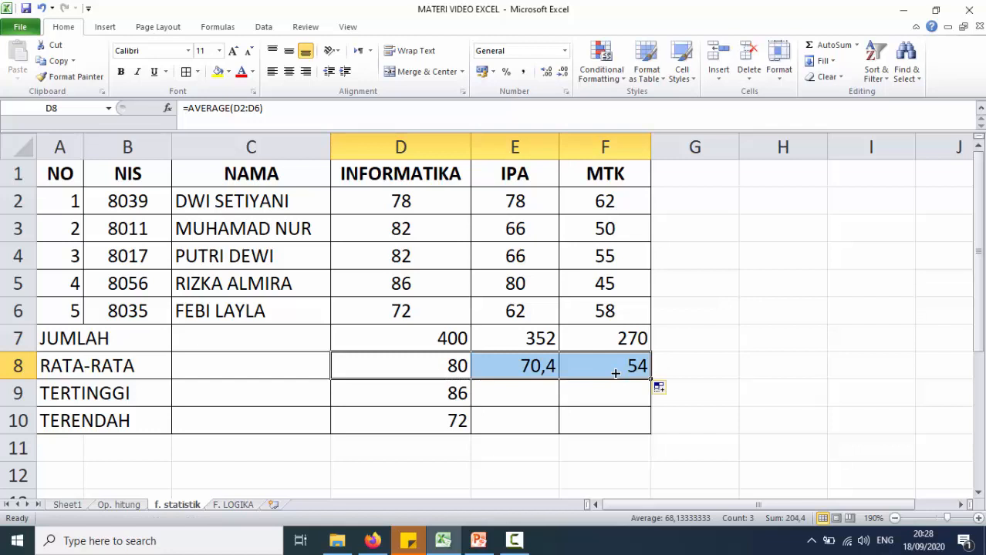
{"action": "left_click", "coordinate": [401, 397]}
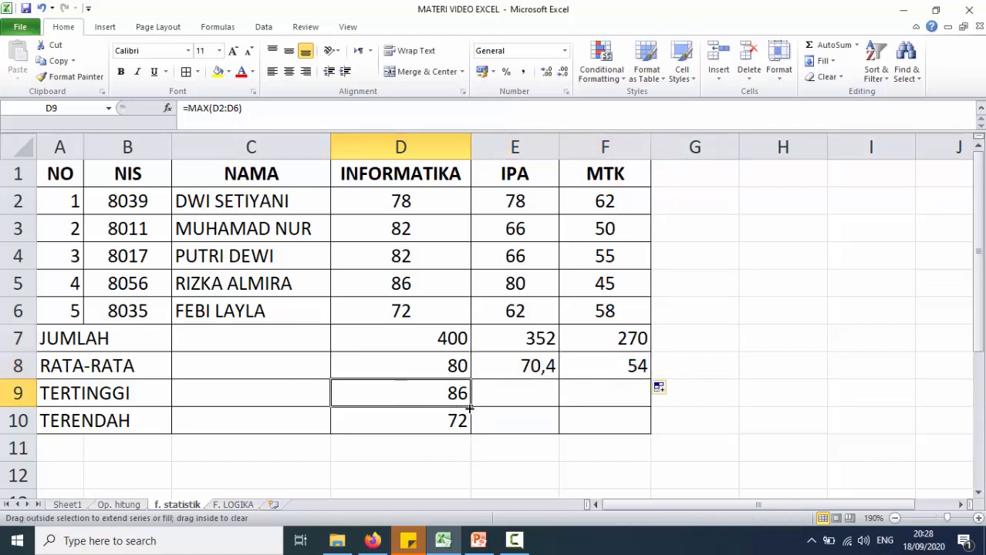
{"action": "left_click_drag", "start_coordinate": [487, 406], "coordinate": [619, 401]}
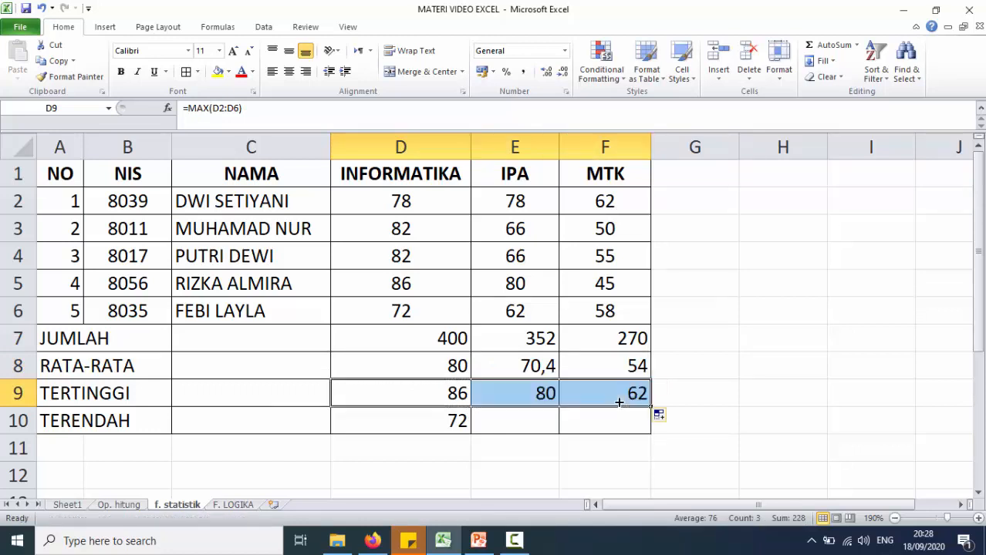
{"action": "left_click", "coordinate": [544, 395]}
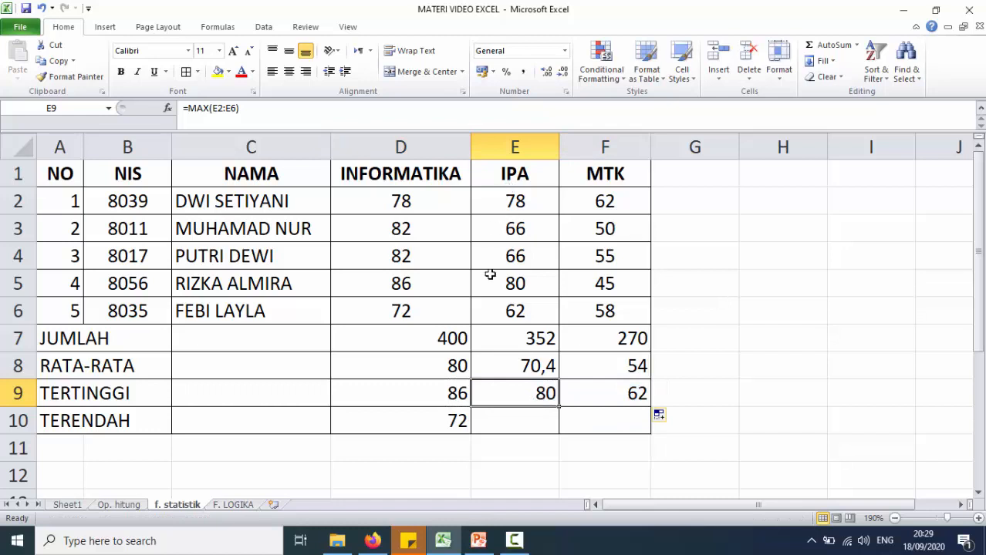
{"action": "left_click", "coordinate": [521, 282]}
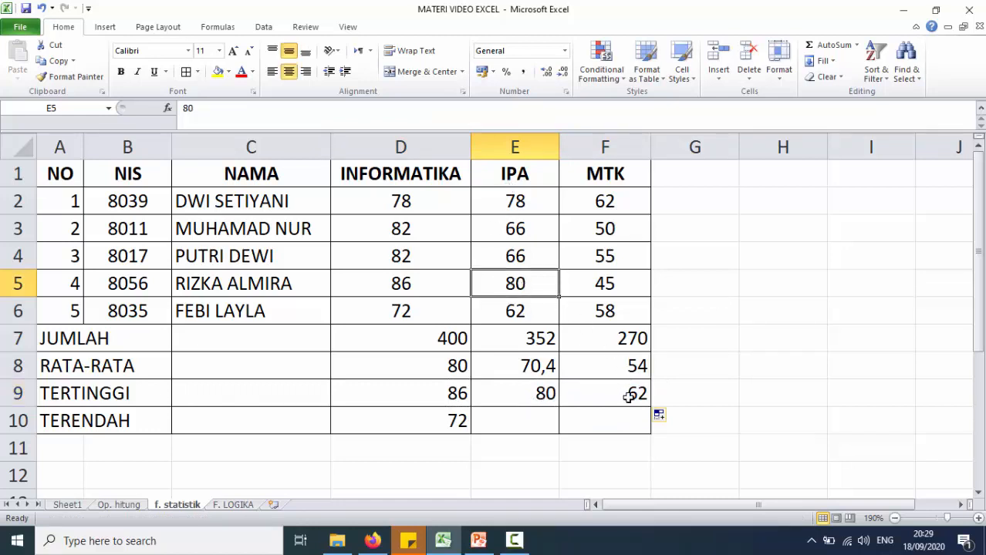
{"action": "left_click", "coordinate": [621, 212]}
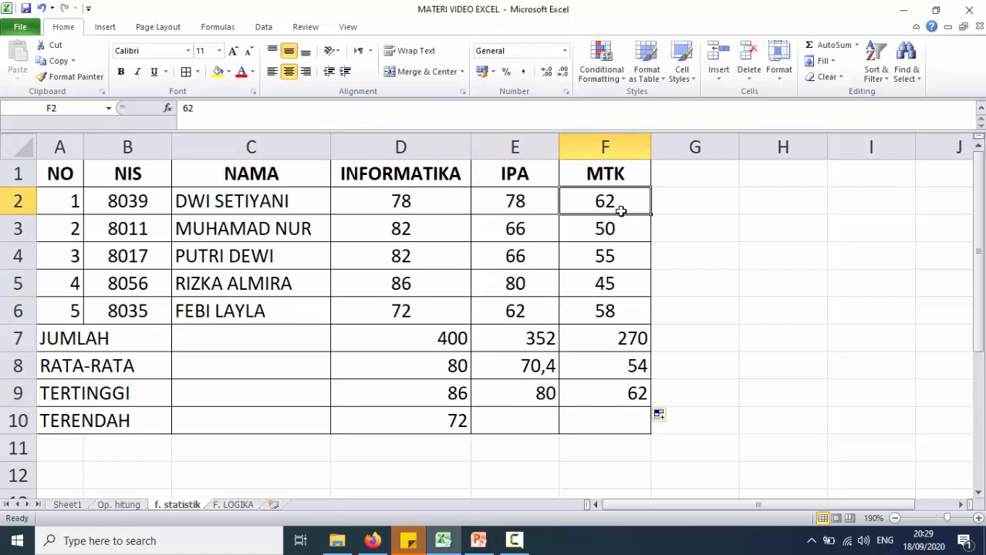
- Fill the TERENDAH formula from D10 across E10:F10 and check it against the IPA and MTK scores
{"action": "left_click", "coordinate": [443, 424]}
{"action": "left_click_drag", "start_coordinate": [470, 435], "coordinate": [626, 427]}
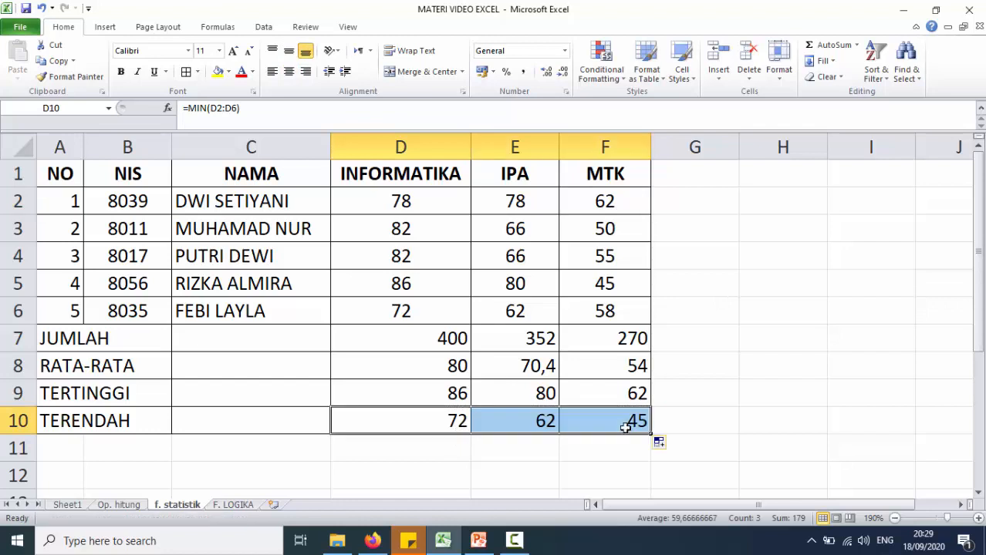
{"action": "left_click", "coordinate": [537, 420]}
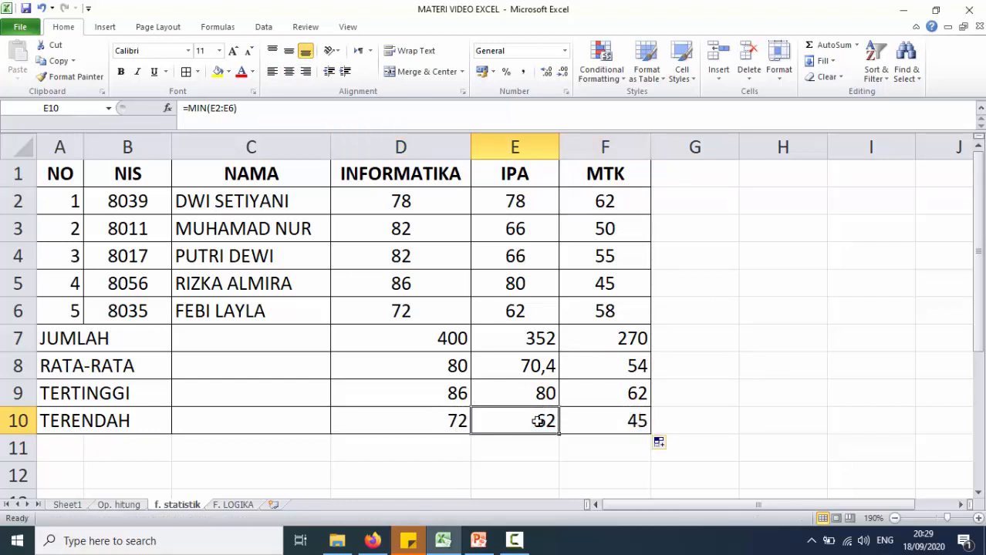
{"action": "left_click", "coordinate": [507, 315]}
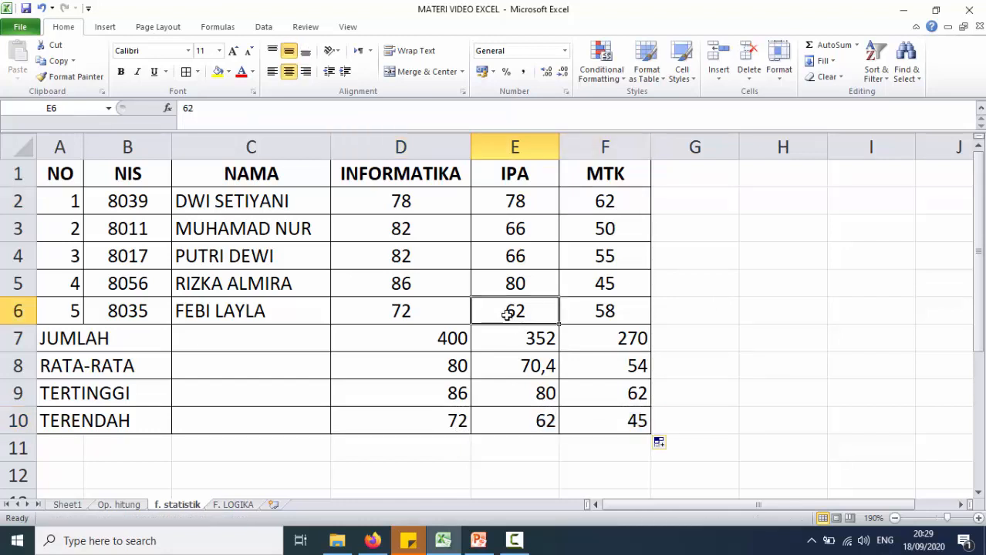
{"action": "left_click", "coordinate": [617, 423]}
{"action": "left_click", "coordinate": [587, 288]}
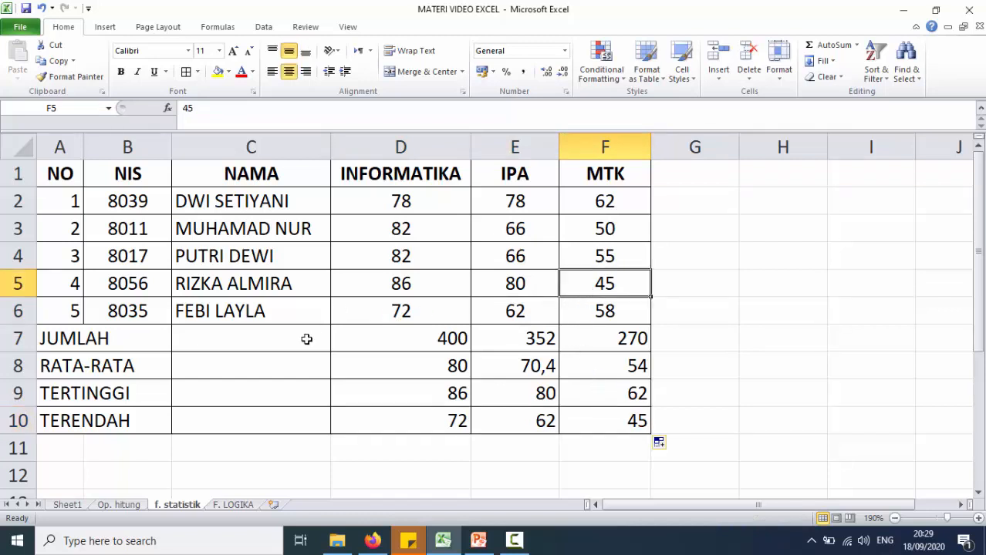
- On the F. LOGIKA sheet, enter the comparison =4>5 in B2 beside the NOT label
{"action": "left_click", "coordinate": [67, 506]}
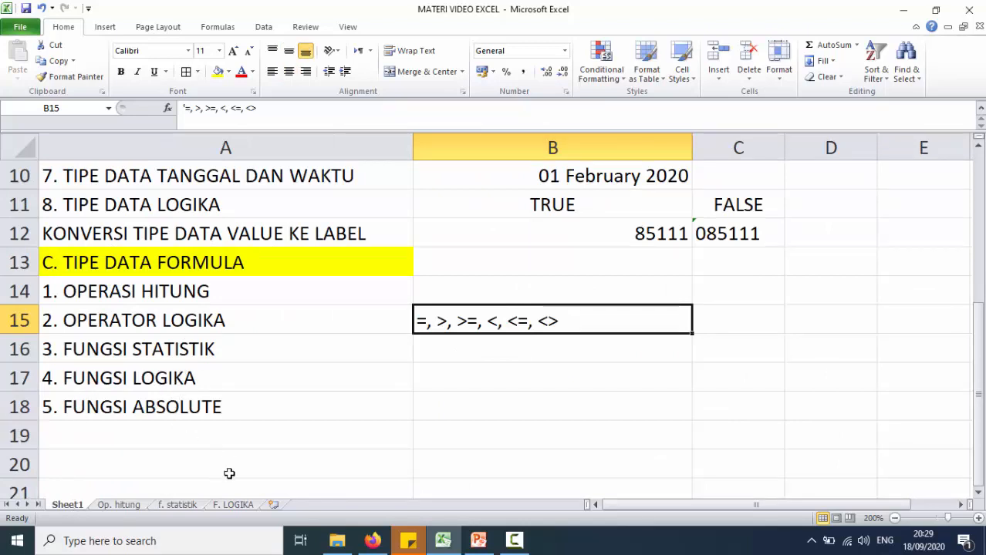
{"action": "left_click", "coordinate": [234, 506]}
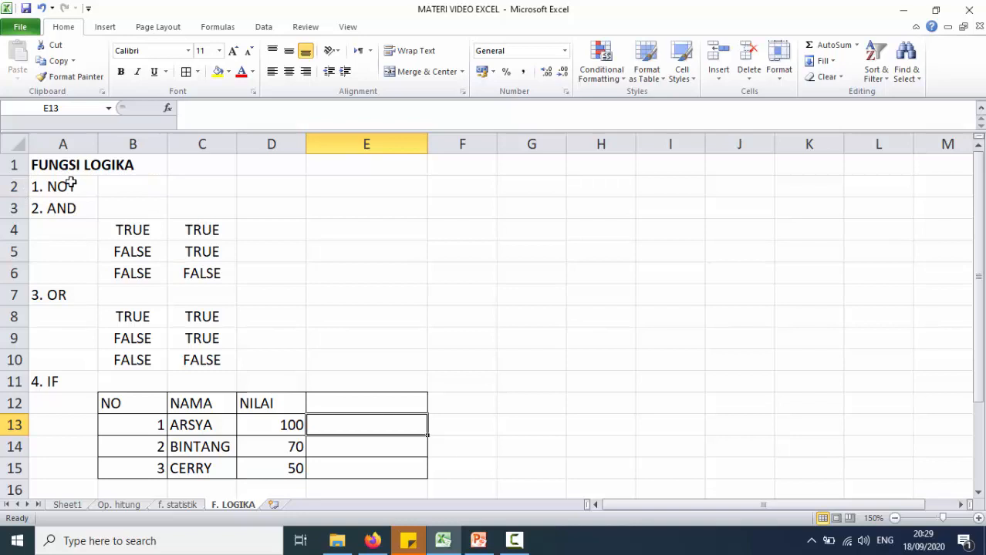
{"action": "left_click", "coordinate": [153, 186]}
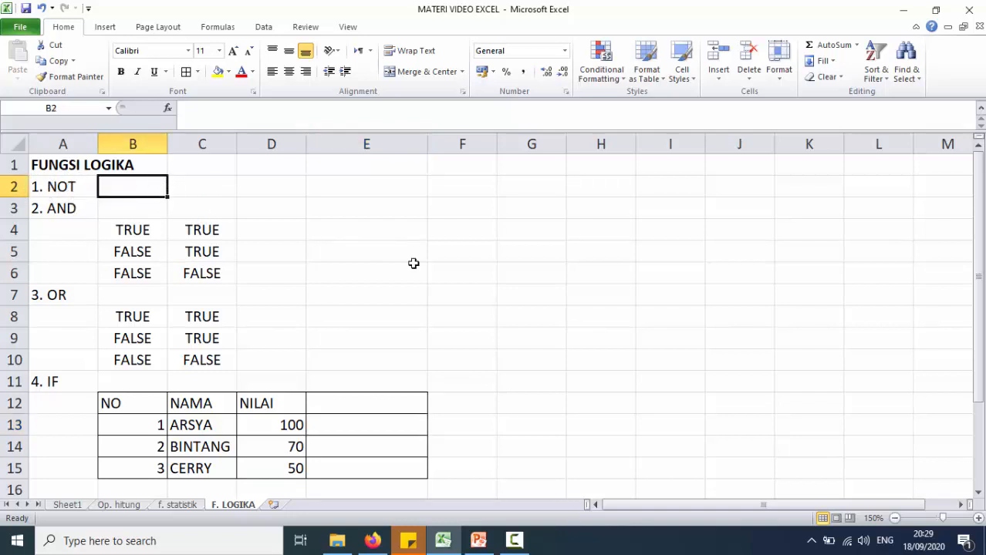
{"action": "type", "text": "=4"}
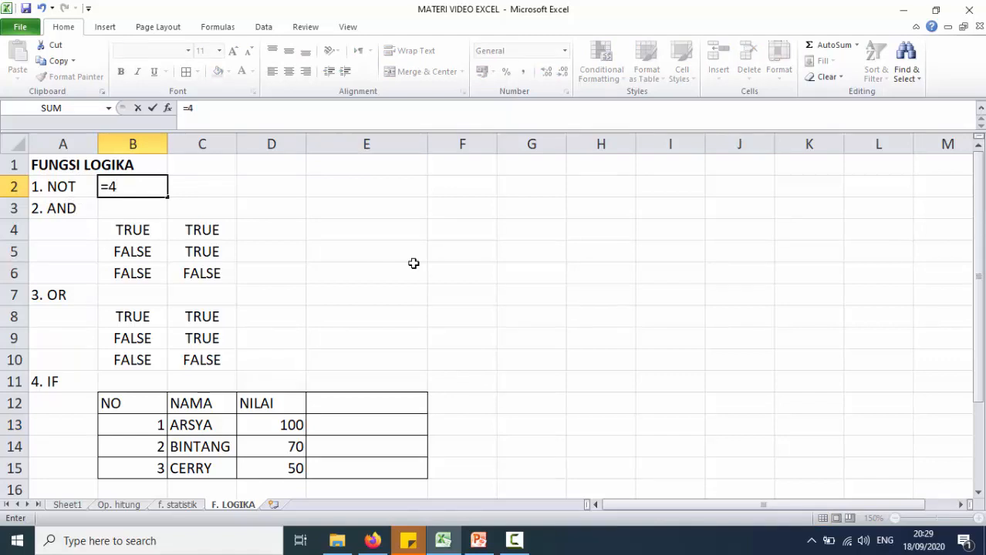
{"action": "type", "text": ">5"}
{"action": "key", "text": "Return"}
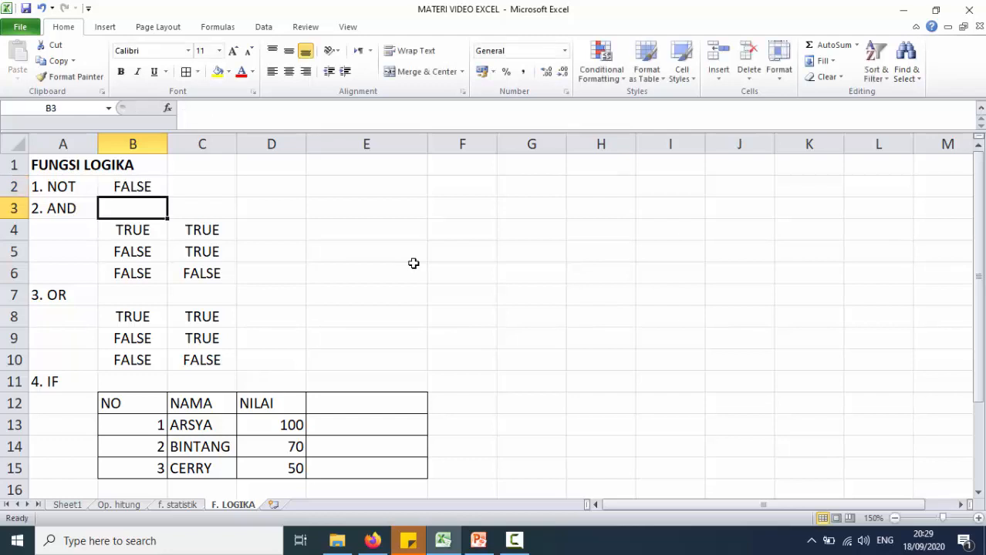
{"action": "left_click", "coordinate": [121, 185]}
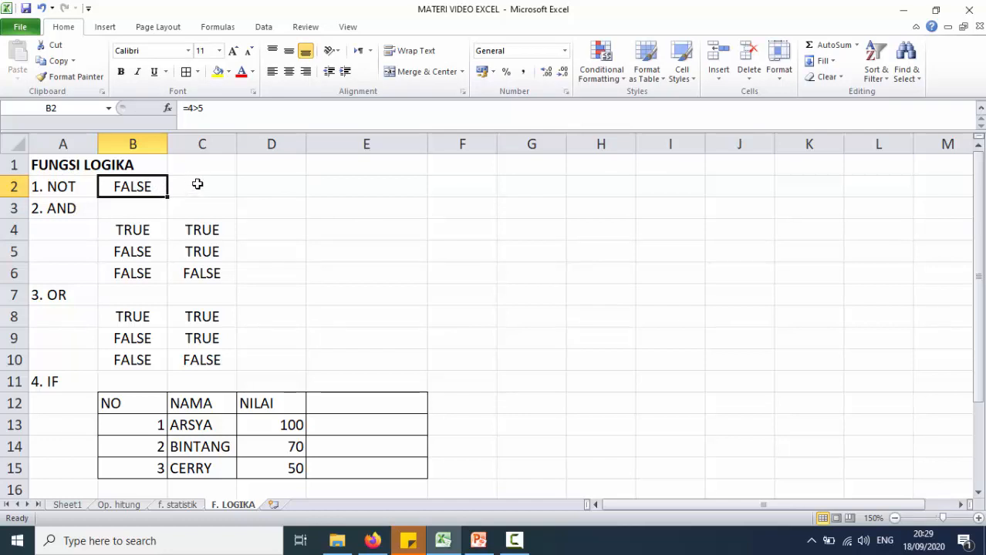
- Wrap the comparison in B2 in the NOT function so the formula reads =NOT(4>5)
{"action": "double_click", "coordinate": [141, 186]}
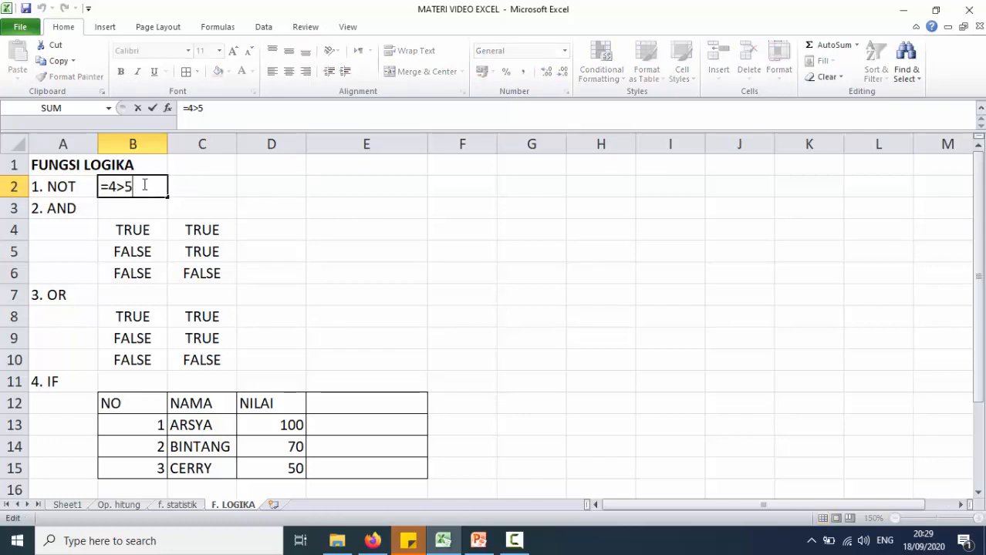
{"action": "left_click", "coordinate": [111, 188]}
{"action": "type", "text": "NOT"}
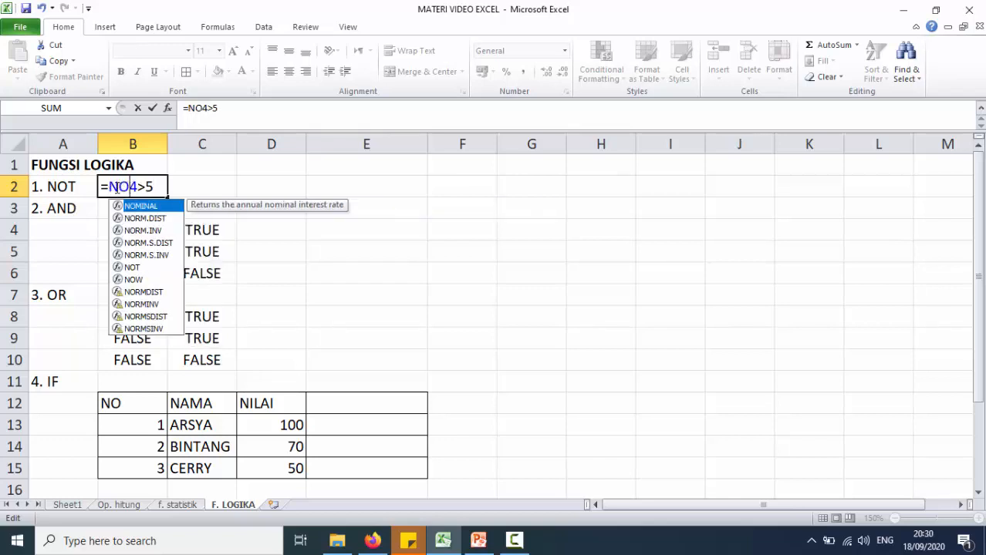
{"action": "type", "text": "("}
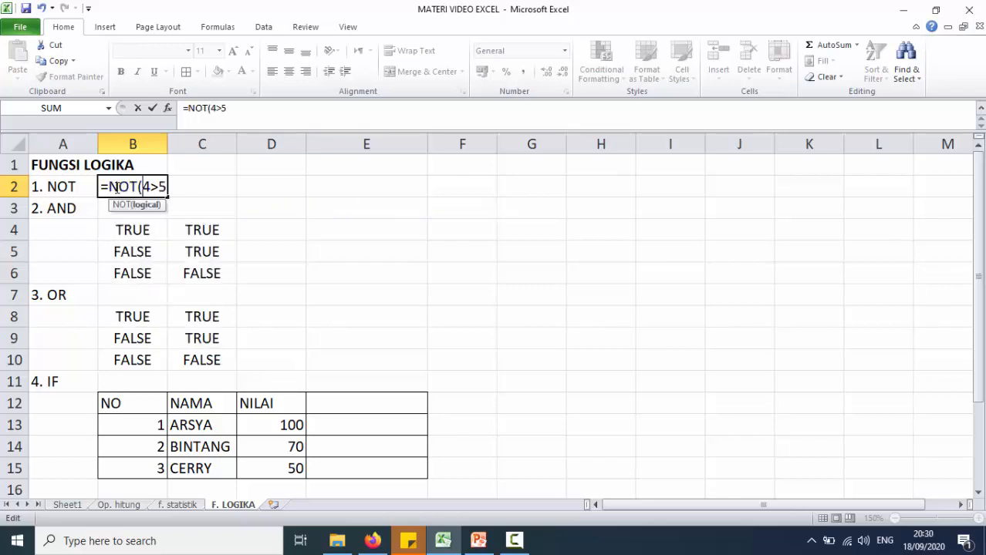
{"action": "key", "text": "Right"}
{"action": "key", "text": "Right"}
{"action": "key", "text": "Right"}
{"action": "type", "text": ")"}
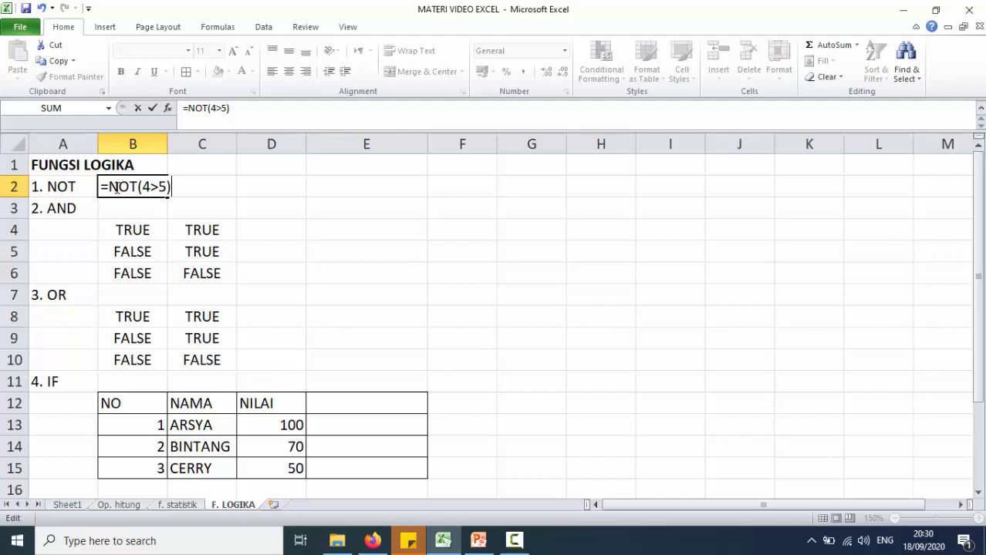
{"action": "key", "text": "Return"}
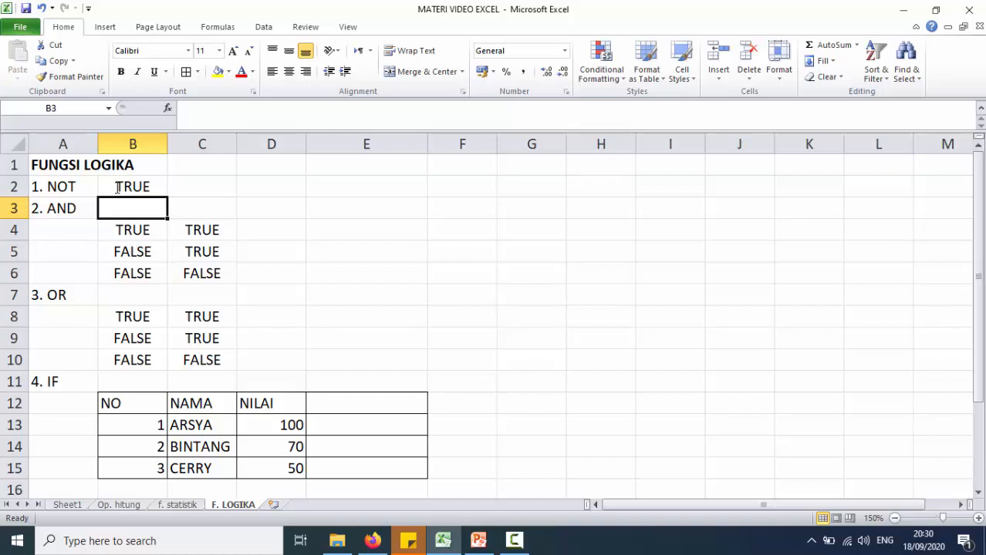
- Enter =AND(5>1;3<7) in B3 beside the AND label
{"action": "type", "text": "="}
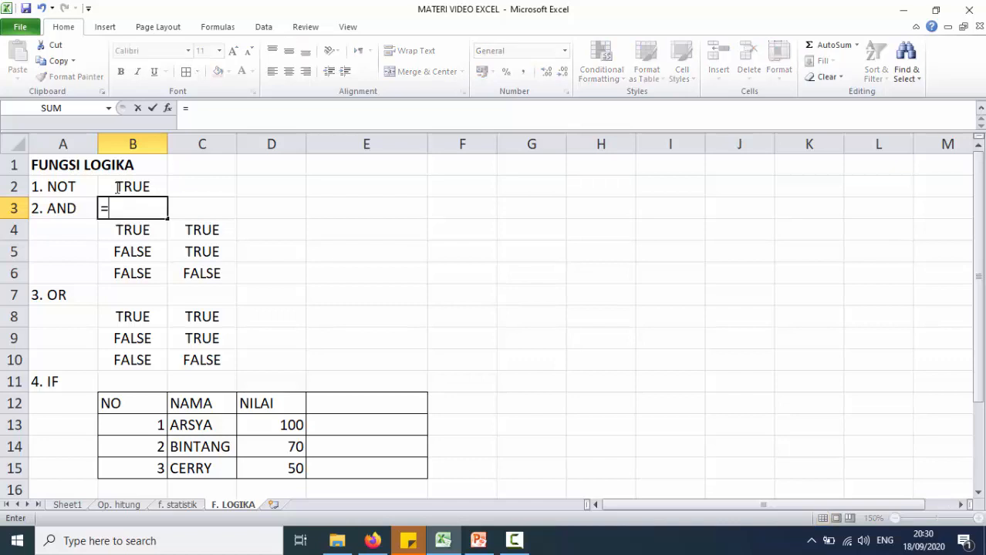
{"action": "type", "text": "AN"}
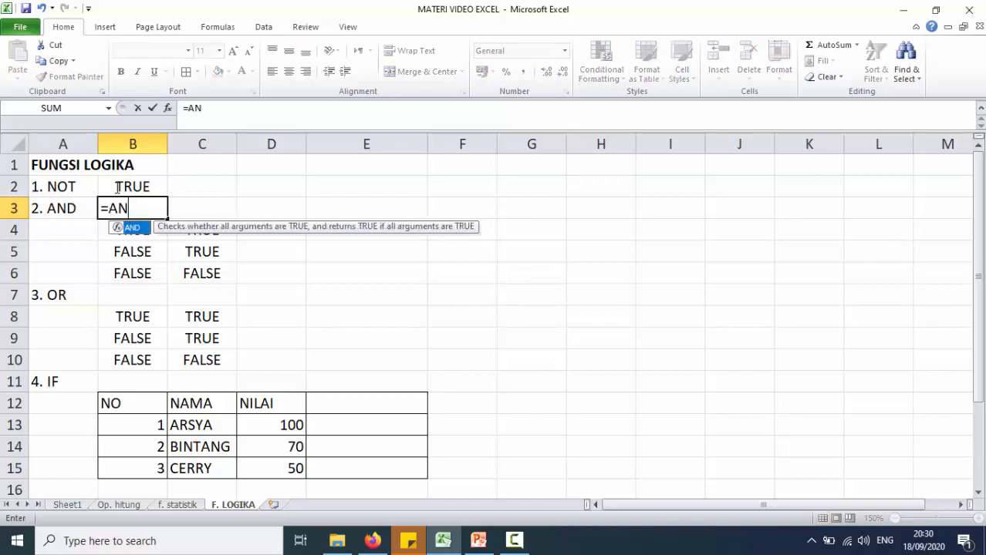
{"action": "type", "text": "D("}
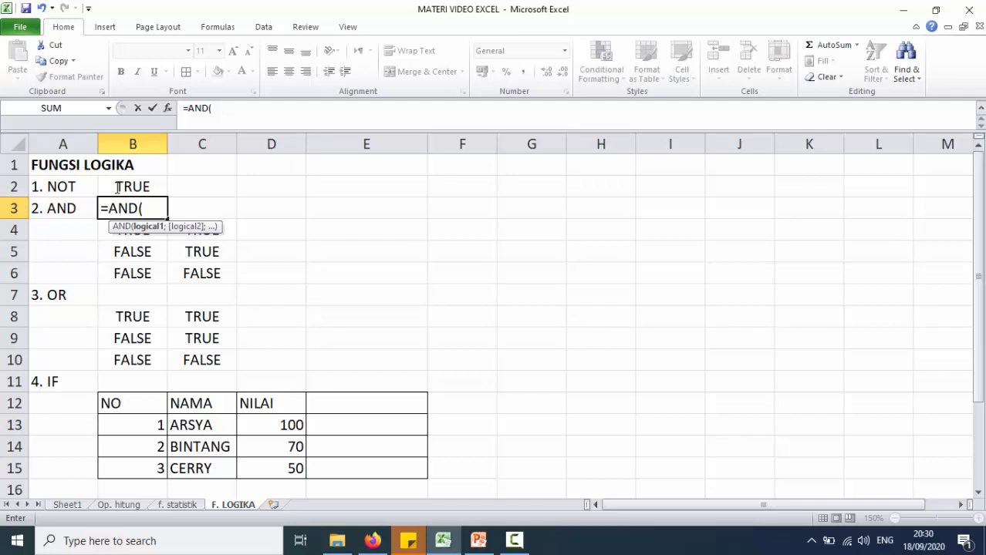
{"action": "type", "text": "5>1;"}
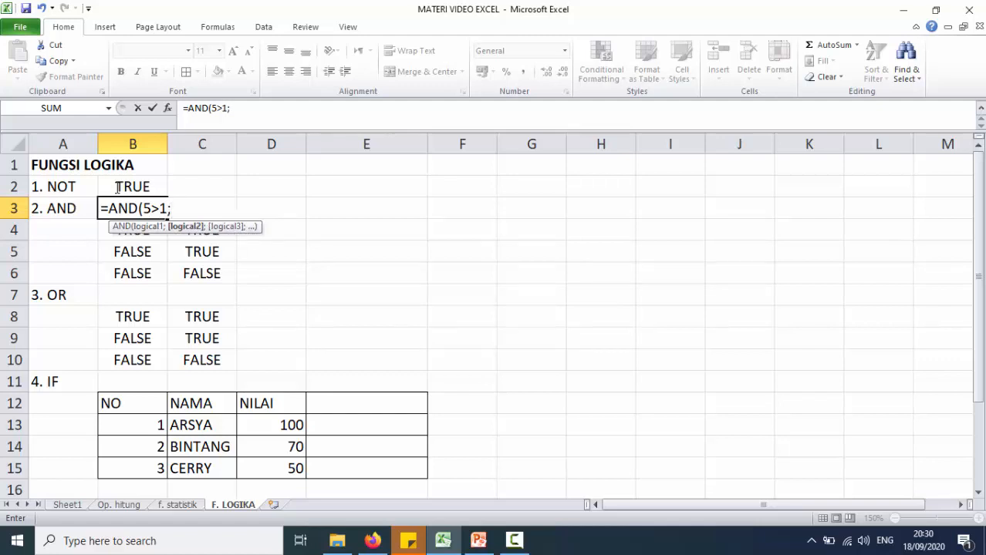
{"action": "type", "text": "3<7)"}
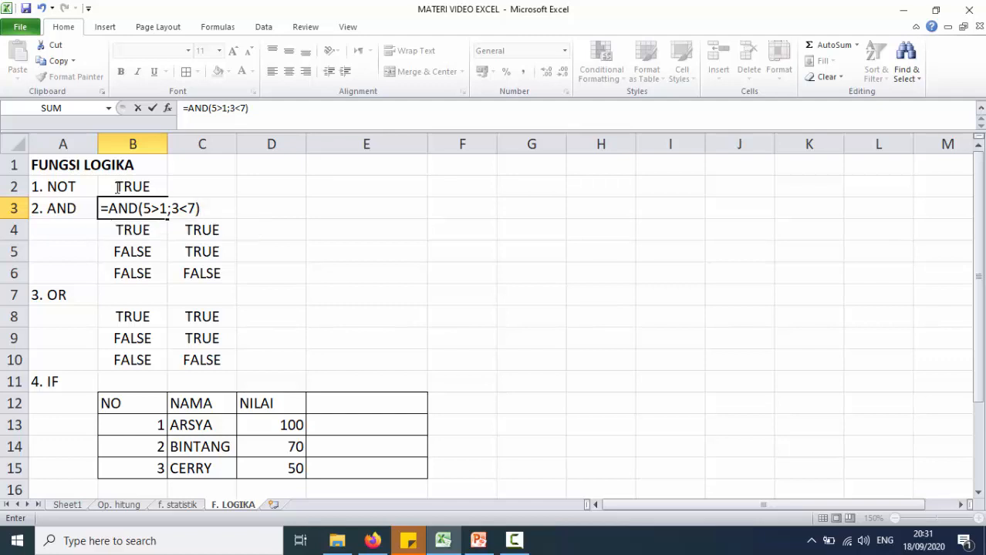
{"action": "key", "text": "Return"}
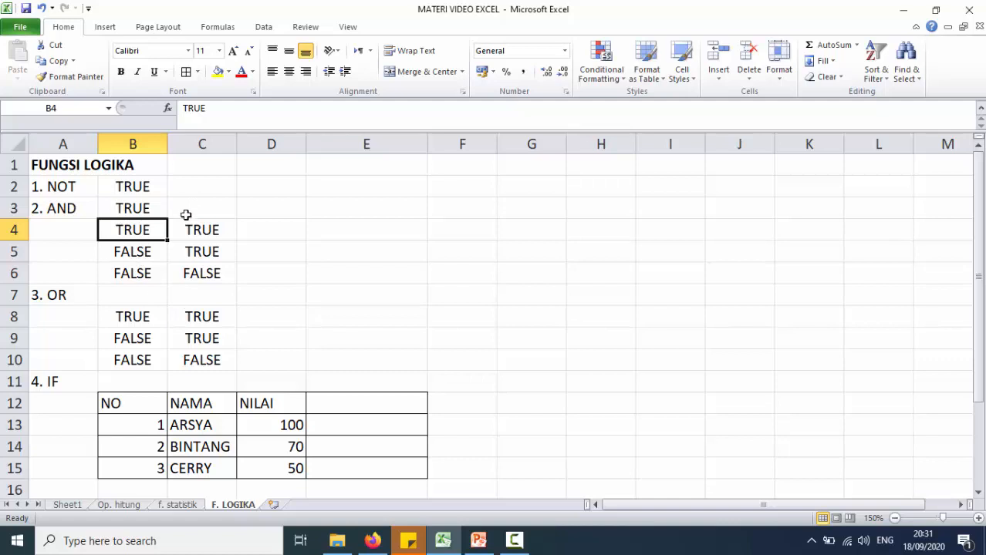
- Enter =AND(TRUE;TRUE) in D4 beside the first pair of AND truth values
{"action": "left_click", "coordinate": [62, 215]}
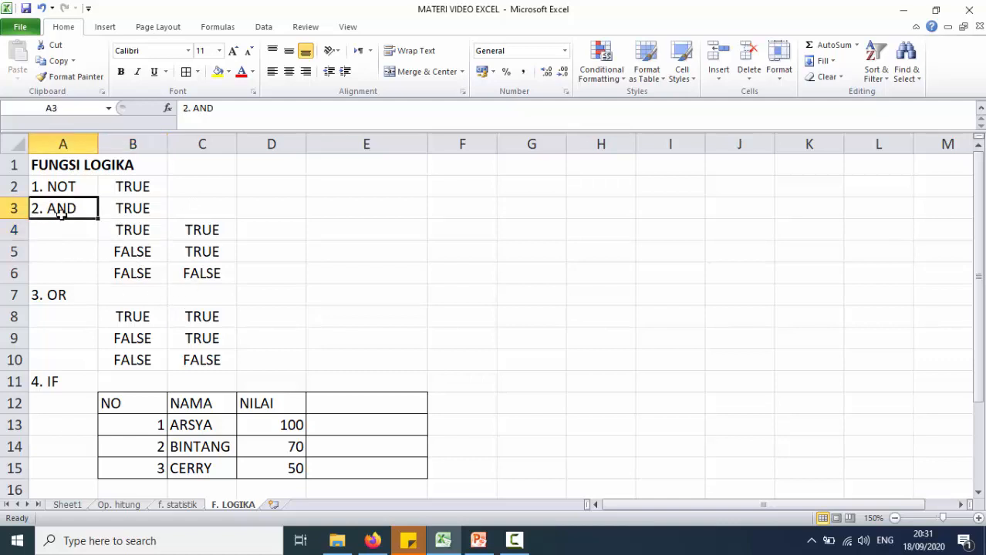
{"action": "left_click", "coordinate": [239, 208]}
{"action": "left_click", "coordinate": [259, 231]}
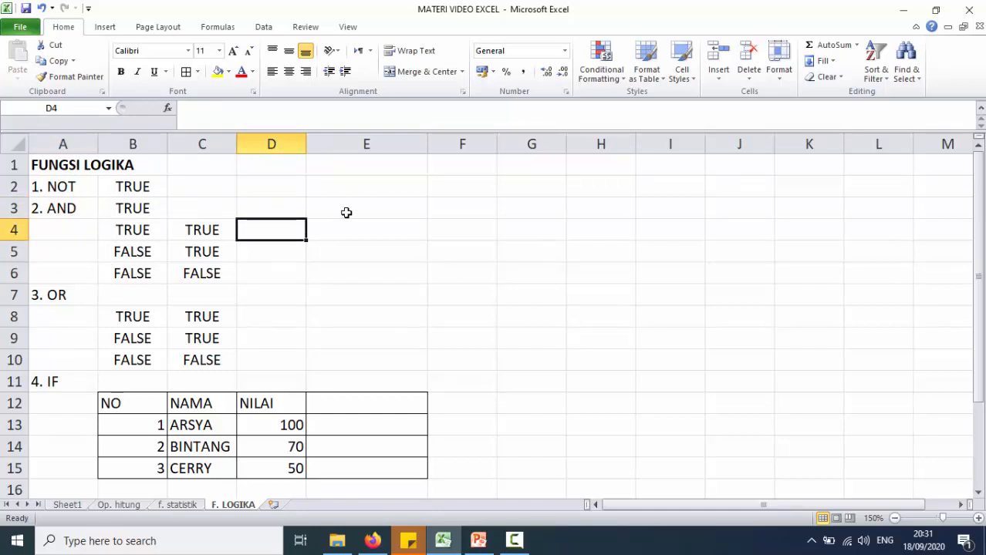
{"action": "type", "text": "="}
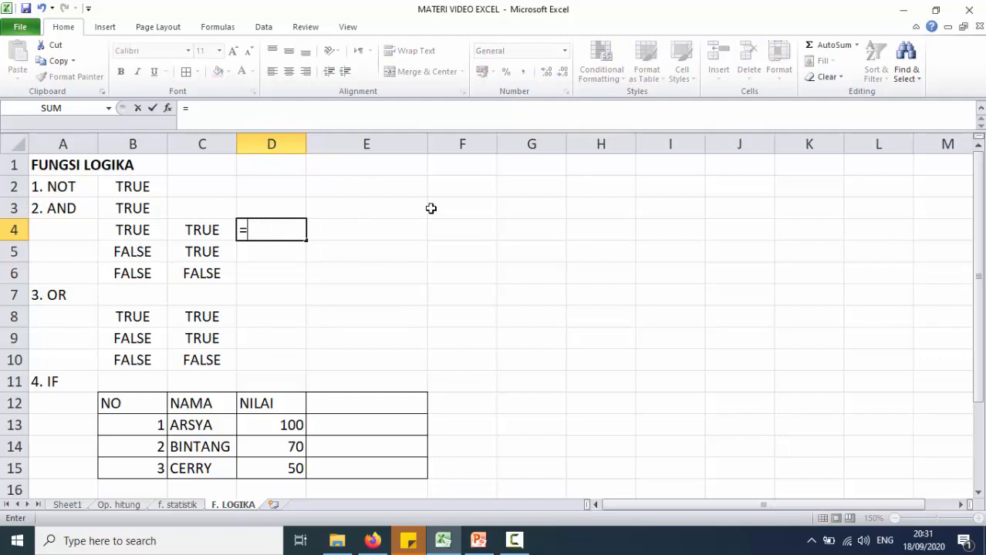
{"action": "type", "text": "AND("}
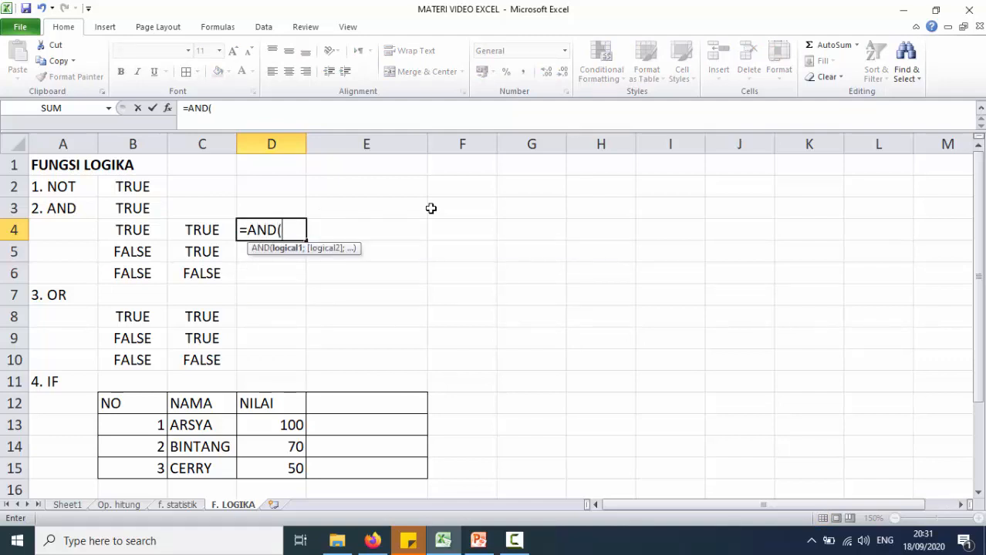
{"action": "type", "text": "TRUE;"}
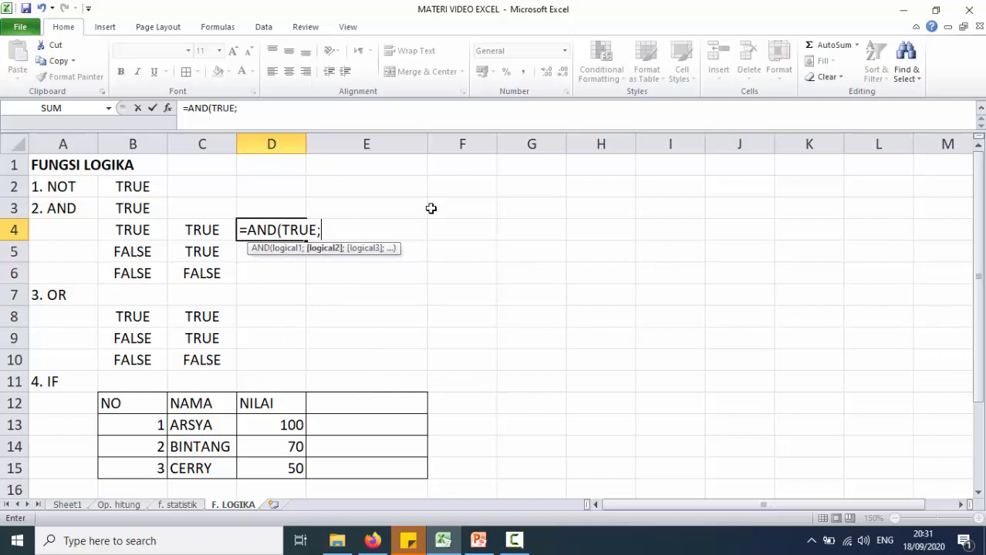
{"action": "type", "text": "TRUE"}
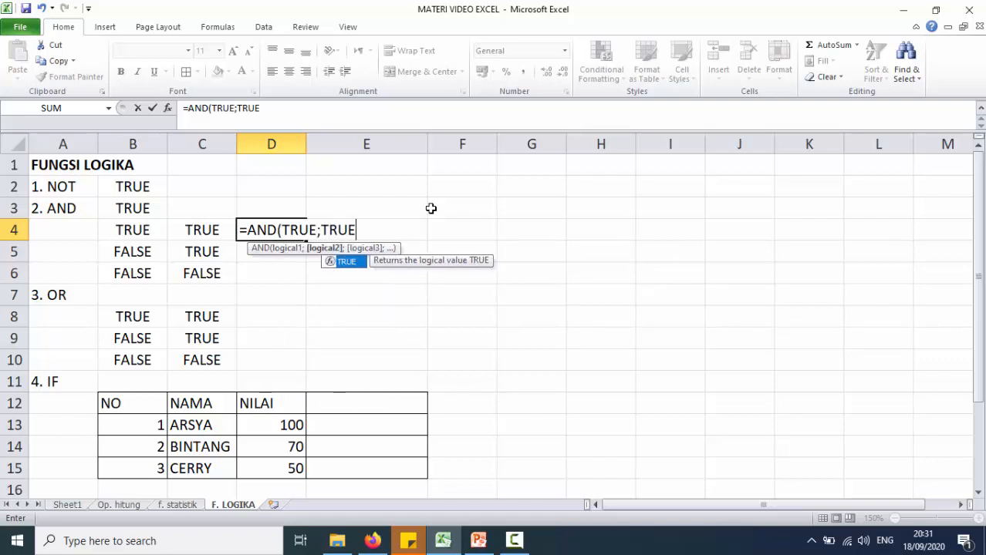
{"action": "type", "text": ")"}
{"action": "key", "text": "Return"}
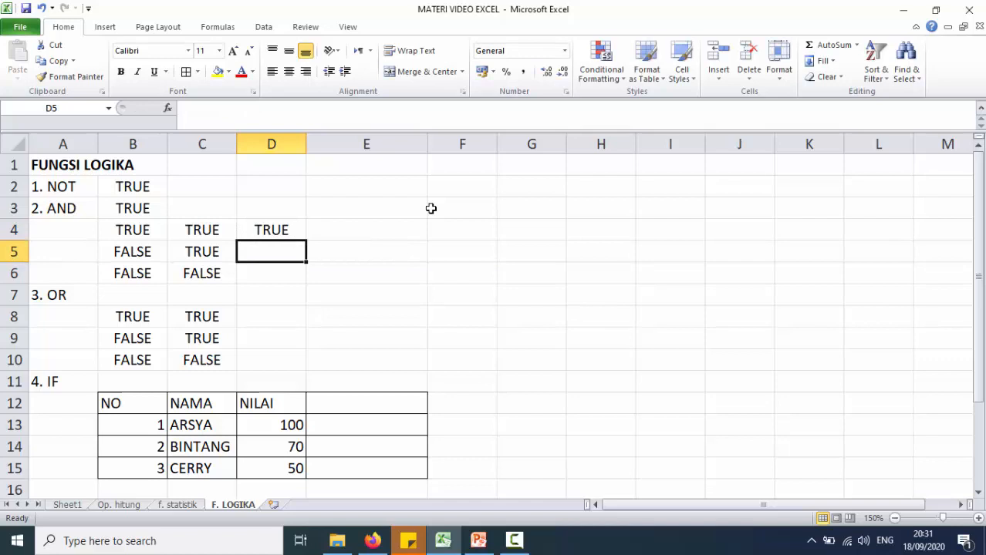
- Enter =AND(TRUE;FALSE) in D5 for the second pair of AND truth values
{"action": "type", "text": "=AND"}
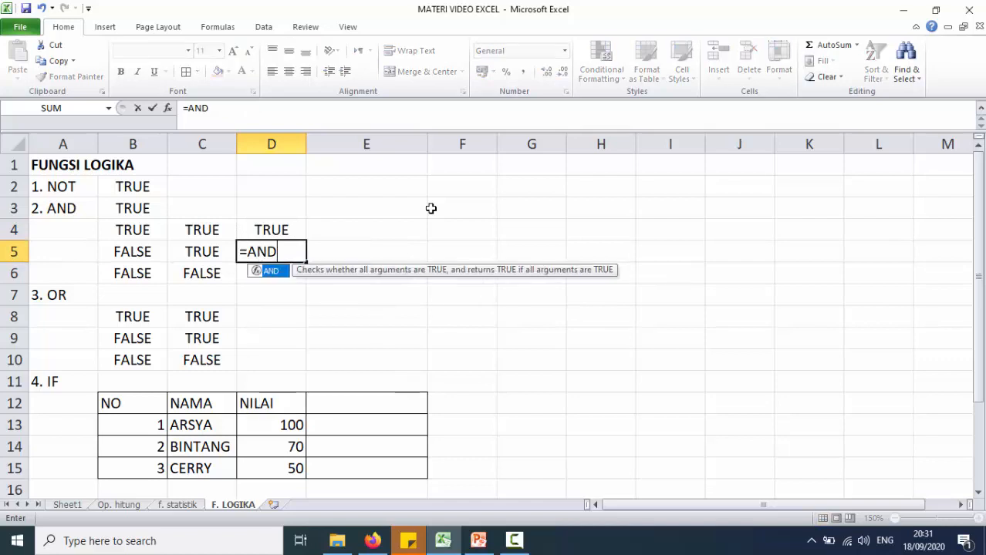
{"action": "type", "text": "(TRU;FA"}
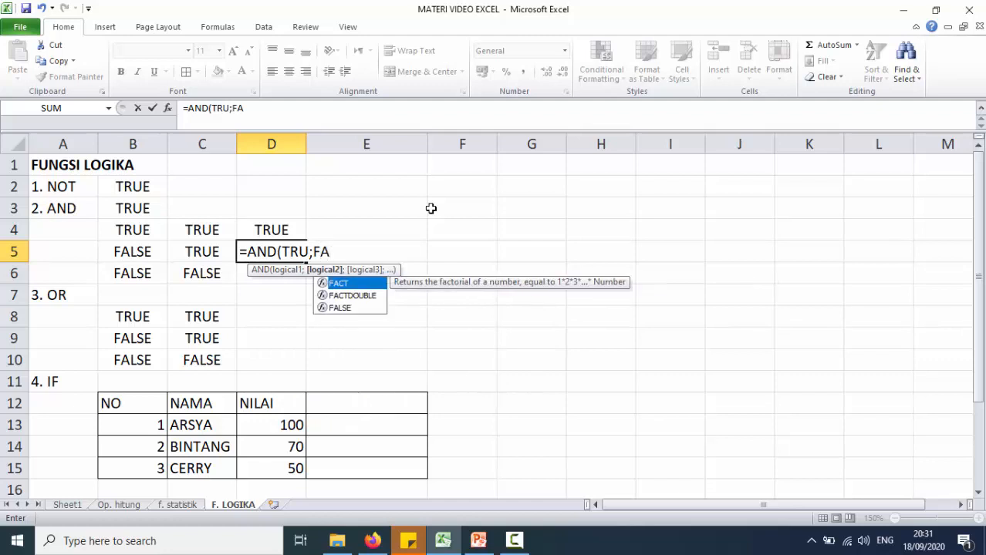
{"action": "type", "text": "LSE)"}
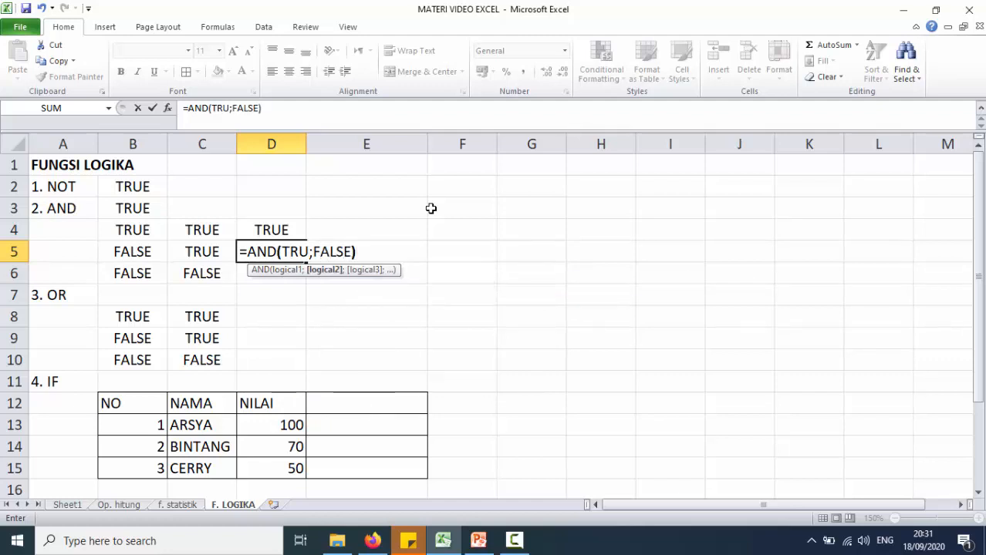
{"action": "left_click", "coordinate": [308, 252]}
{"action": "type", "text": "E"}
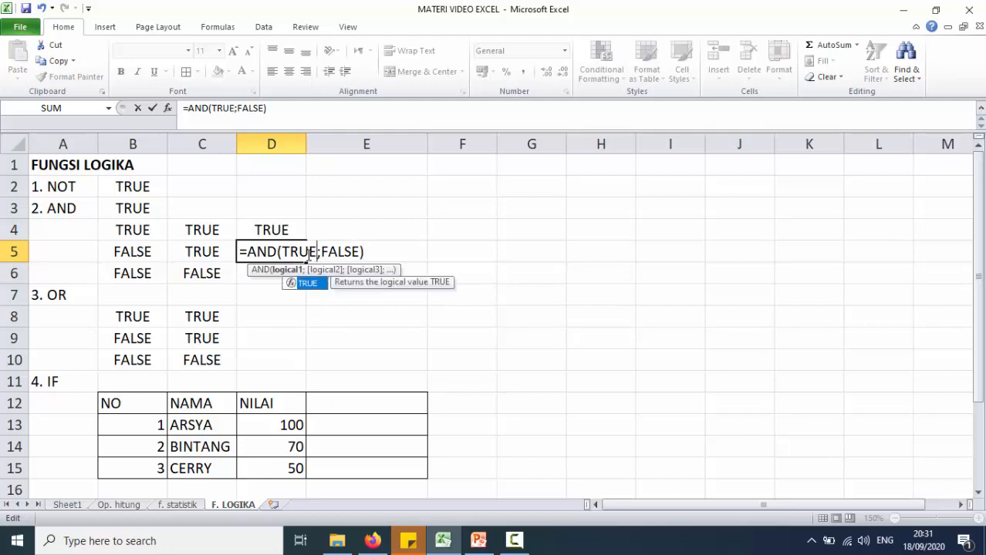
{"action": "key", "text": "Return"}
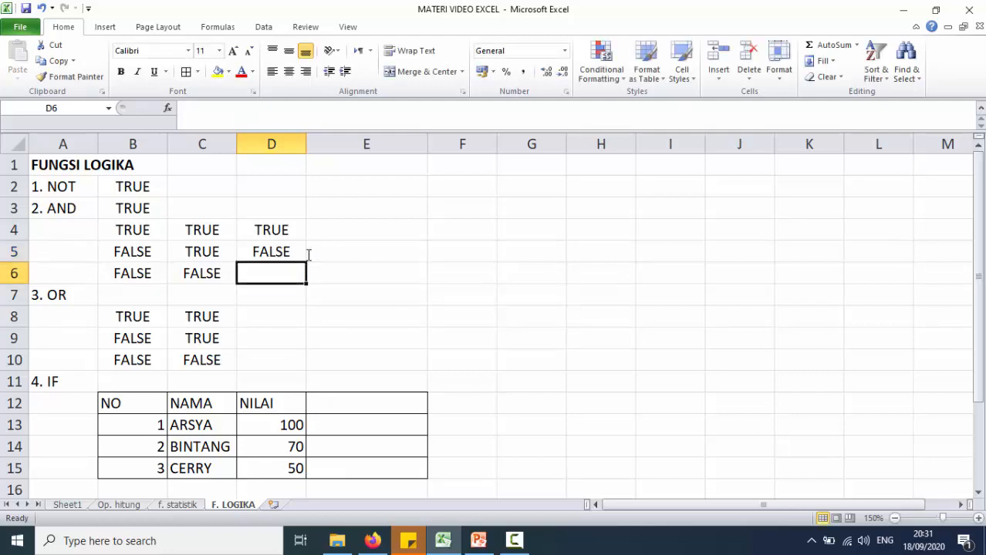
- Enter =AND(FALSE;FALSE) in D6 for the third pair of AND truth values
{"action": "type", "text": "=AND"}
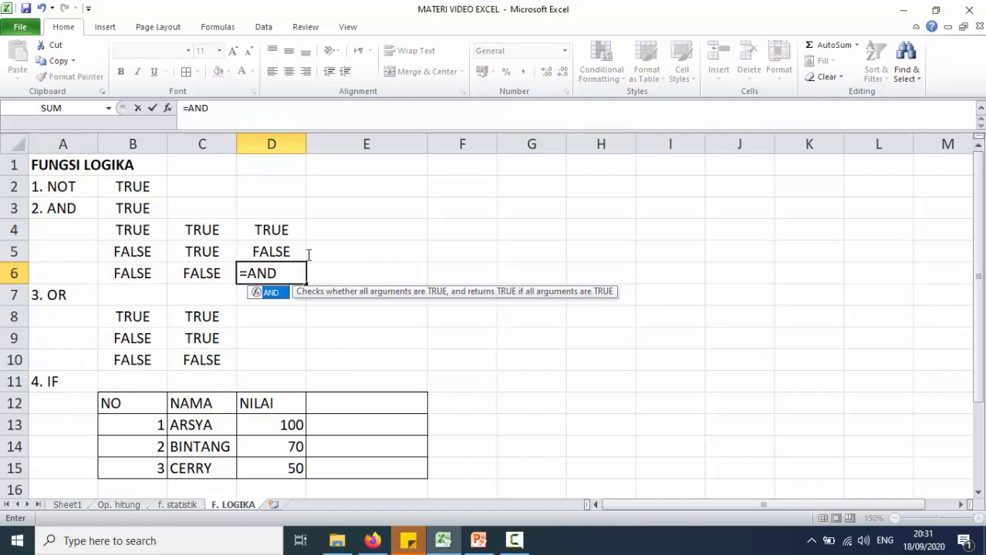
{"action": "type", "text": "(FAL"}
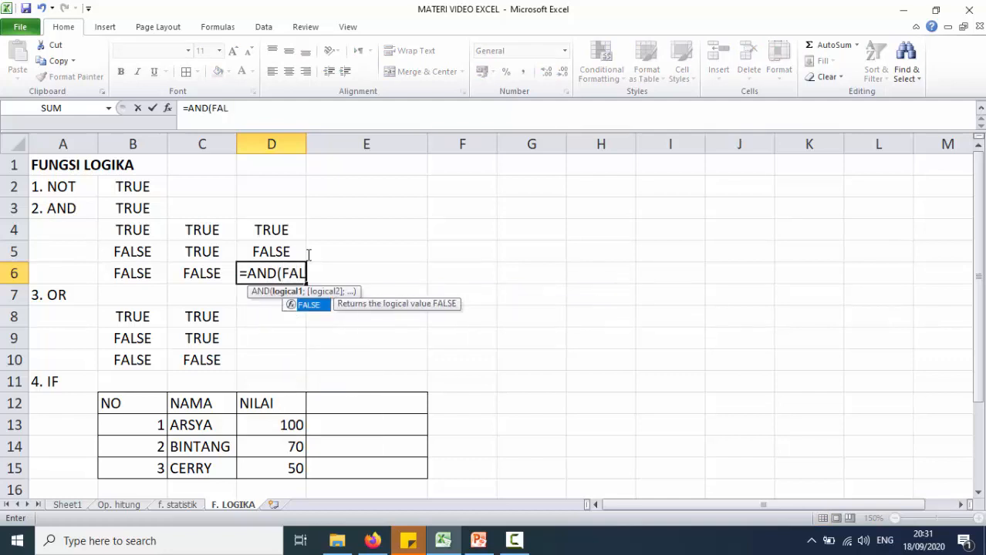
{"action": "type", "text": "SE;FALS"}
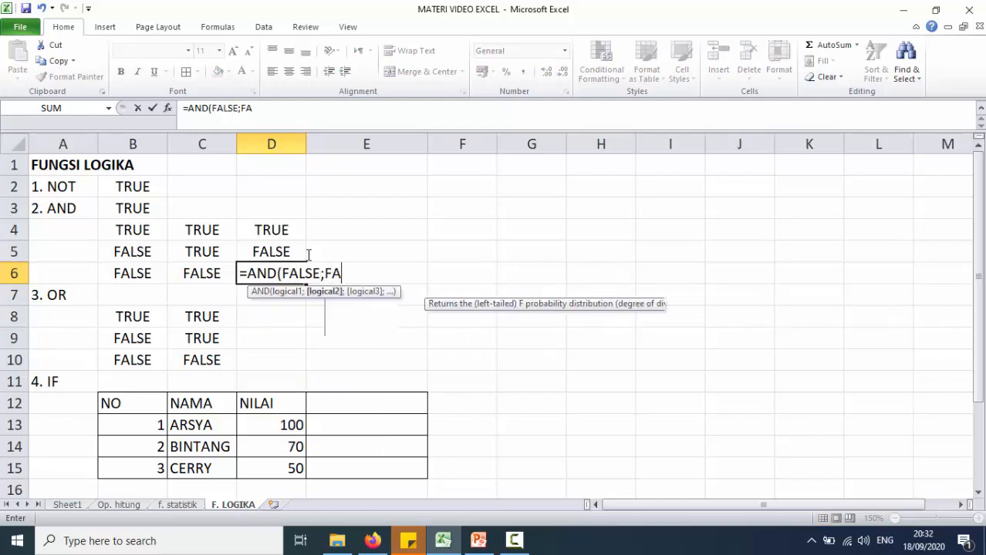
{"action": "type", "text": "E)"}
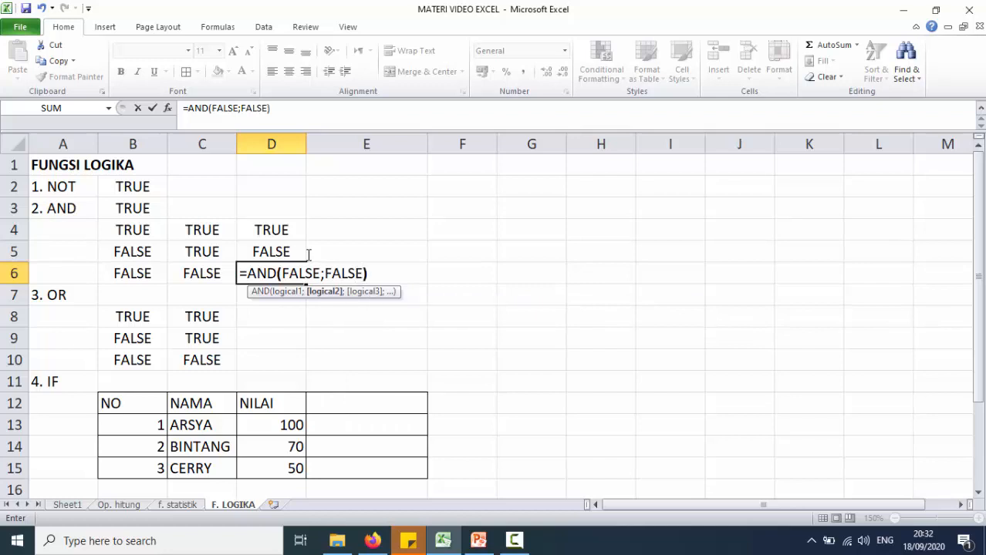
{"action": "key", "text": "Return"}
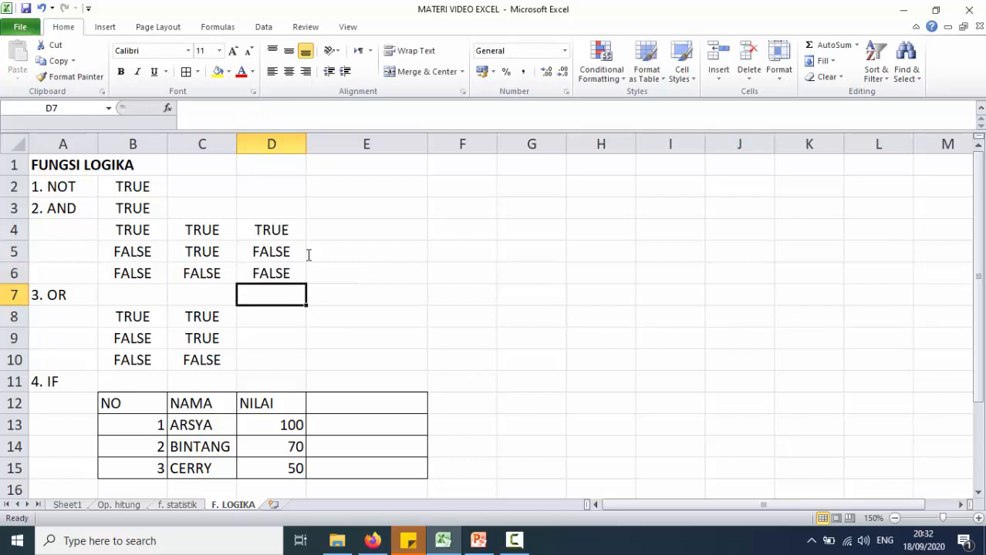
- Examine the pairs of truth values in B8:C10 under the OR label
{"action": "left_click", "coordinate": [135, 296]}
{"action": "left_click", "coordinate": [138, 317]}
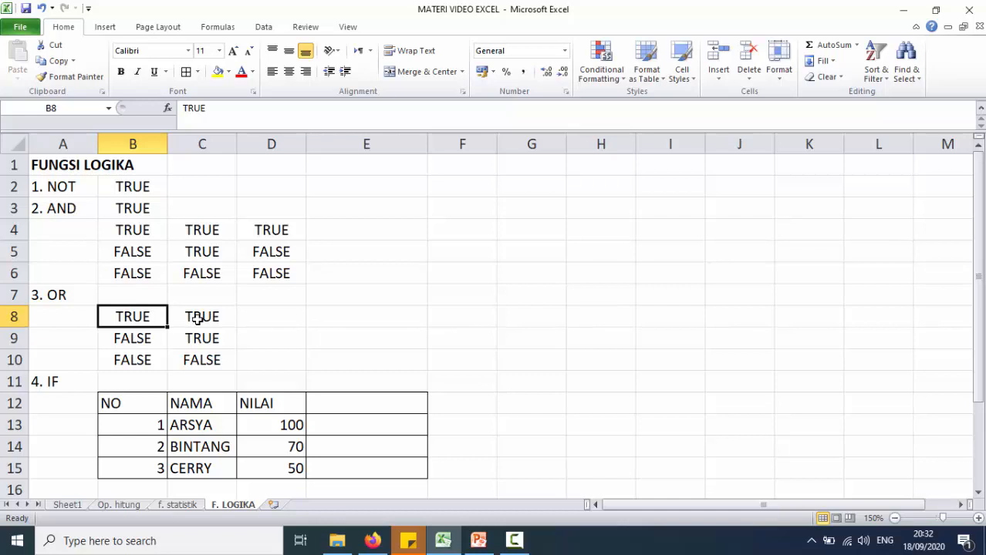
{"action": "left_click", "coordinate": [197, 343]}
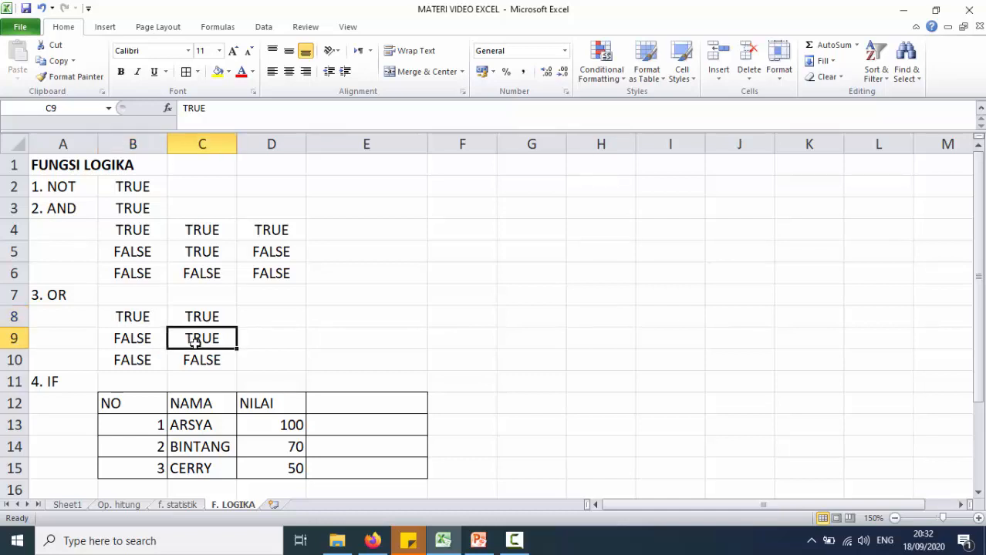
{"action": "left_click", "coordinate": [147, 322]}
{"action": "left_click", "coordinate": [178, 342]}
{"action": "left_click", "coordinate": [136, 319]}
{"action": "left_click", "coordinate": [173, 335]}
{"action": "left_click", "coordinate": [135, 361]}
{"action": "left_click", "coordinate": [198, 360]}
{"action": "left_click", "coordinate": [135, 363]}
{"action": "left_click", "coordinate": [196, 359]}
{"action": "left_click", "coordinate": [151, 360]}
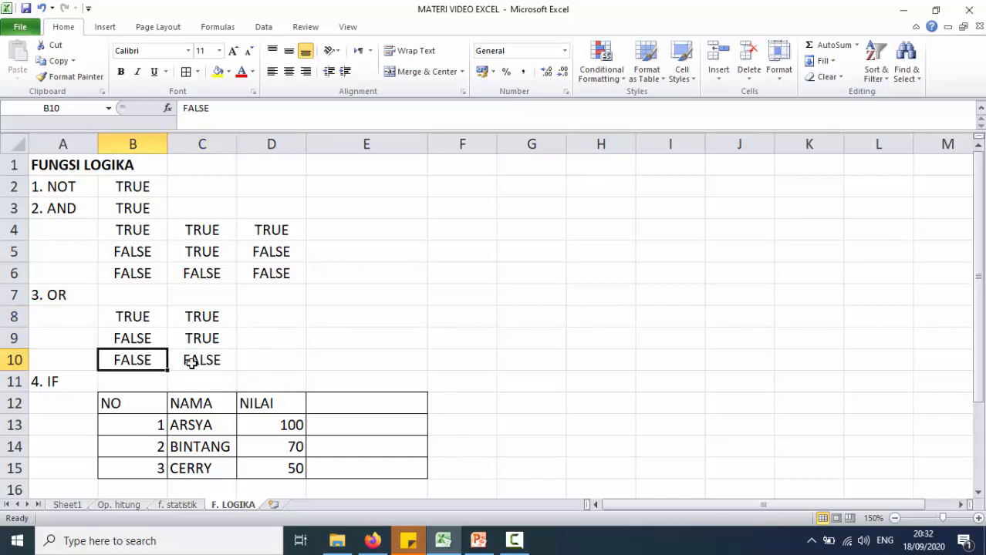
- Enter =OR(TRUE;TRUE) in D8 beside the first pair of OR truth values
{"action": "left_click", "coordinate": [269, 317]}
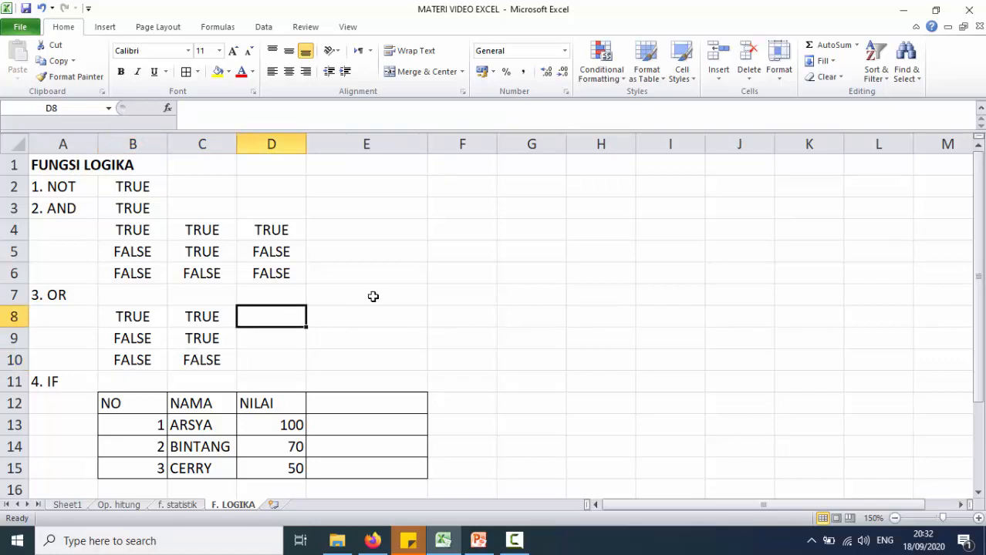
{"action": "type", "text": "=O"}
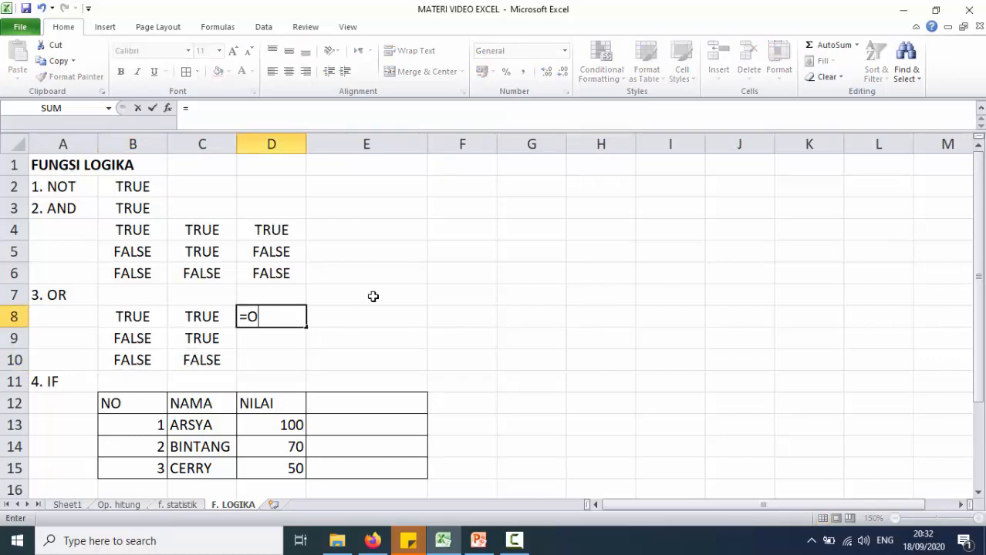
{"action": "type", "text": "R("}
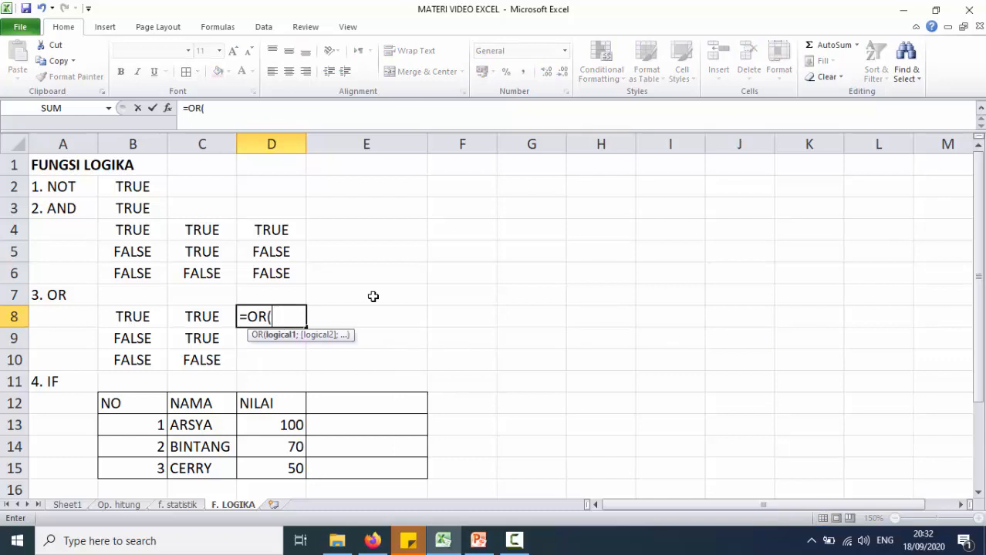
{"action": "type", "text": "TRUE"}
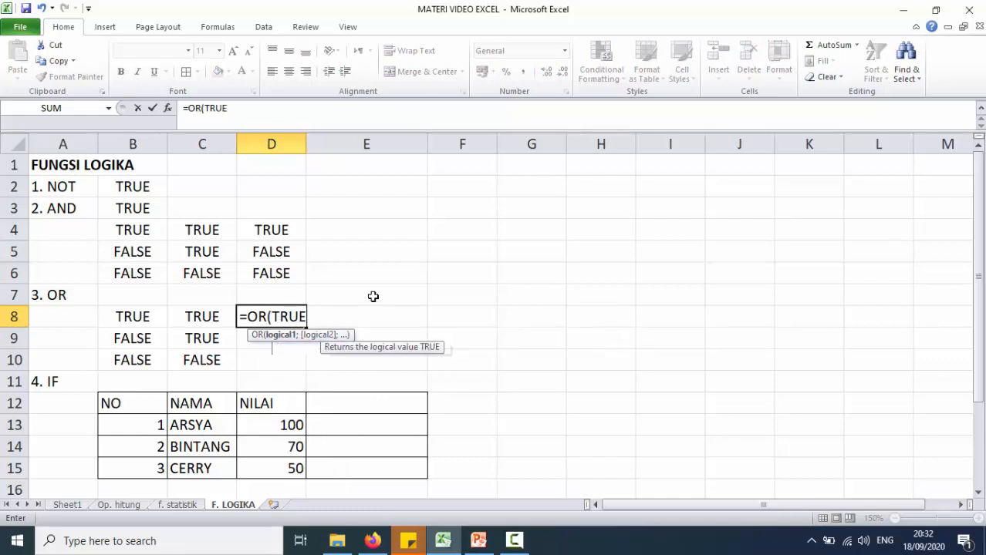
{"action": "type", "text": ";"}
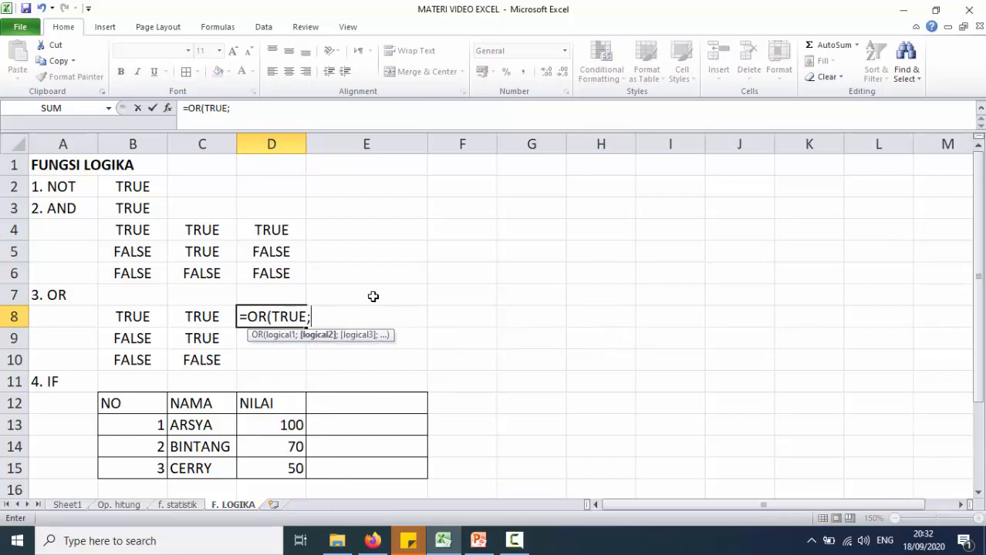
{"action": "type", "text": "TRUE"}
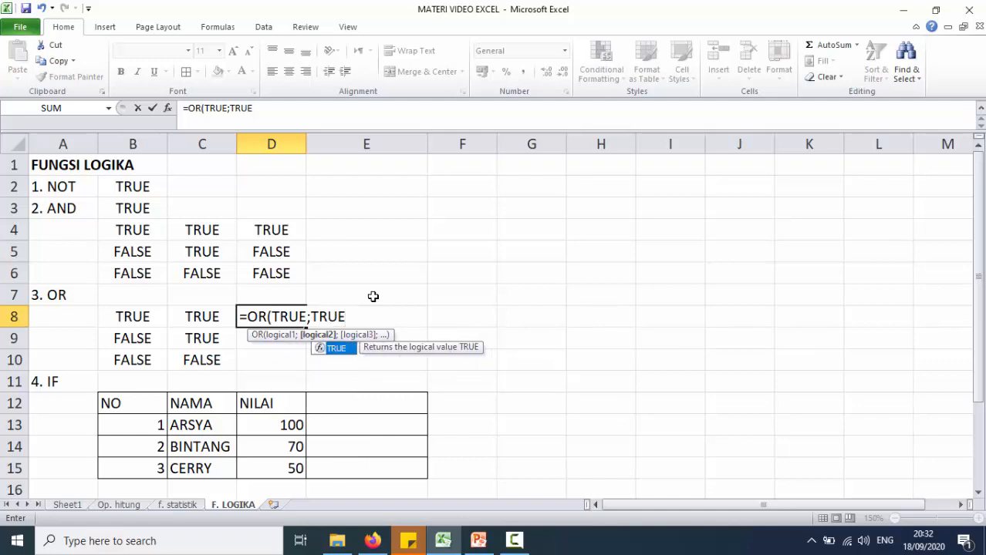
{"action": "type", "text": ")"}
{"action": "key", "text": "Return"}
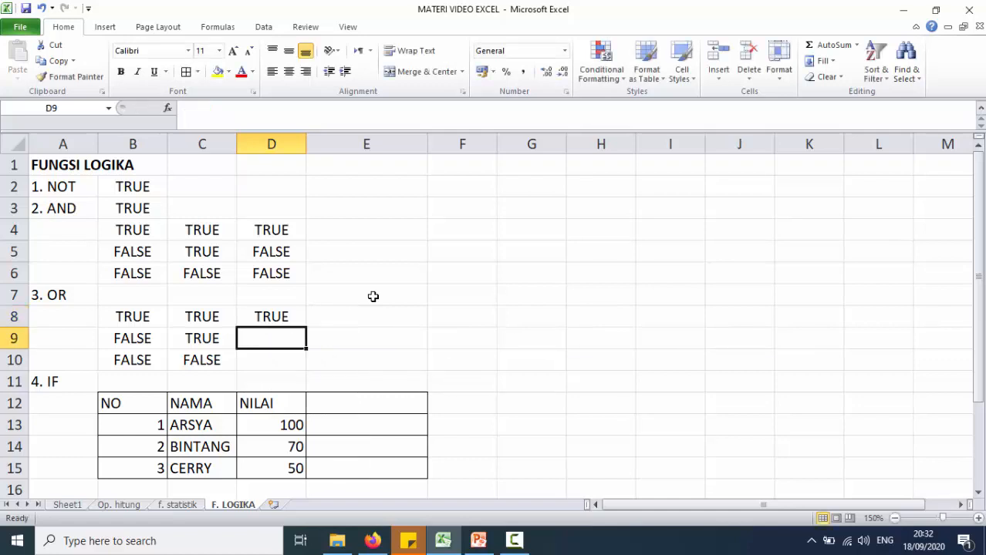
- Enter =OR(TRUE;FALSE) in D9 for the second pair of OR truth values
{"action": "type", "text": "="}
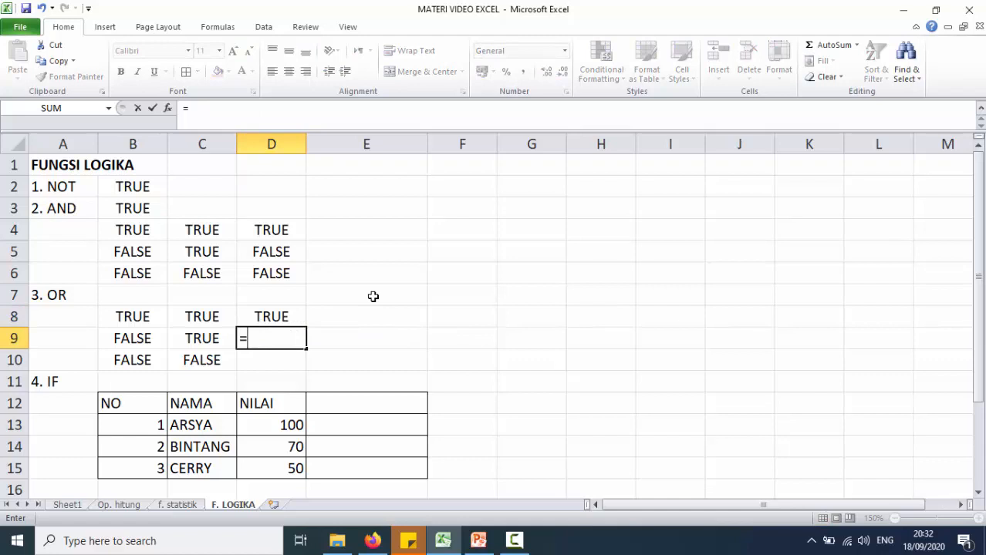
{"action": "type", "text": "OR("}
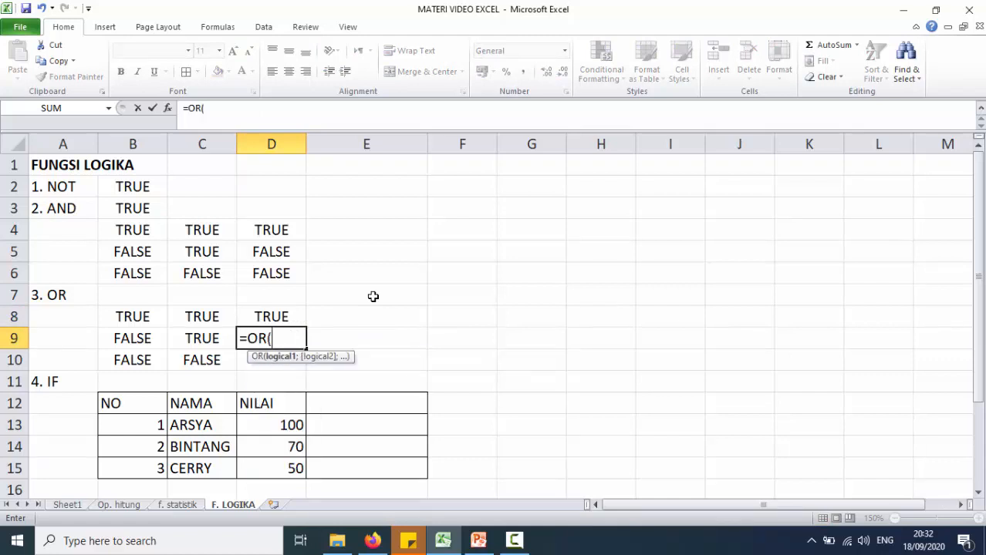
{"action": "type", "text": "TRU"}
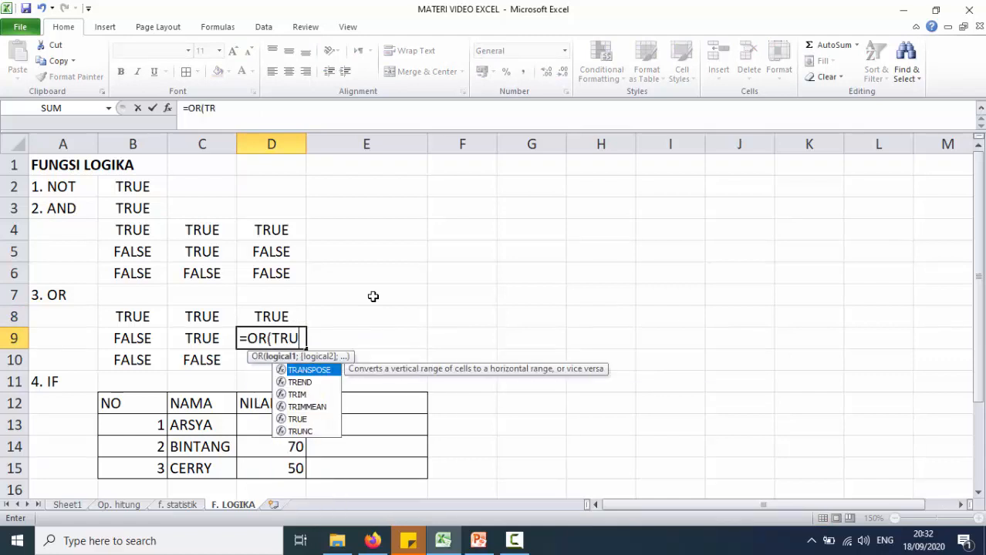
{"action": "type", "text": "E;FA"}
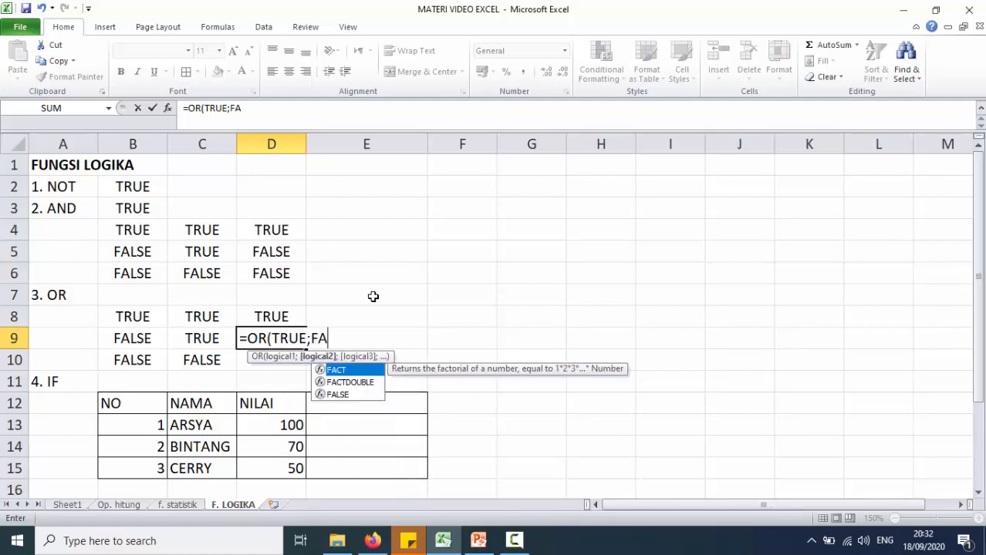
{"action": "type", "text": "LSE)"}
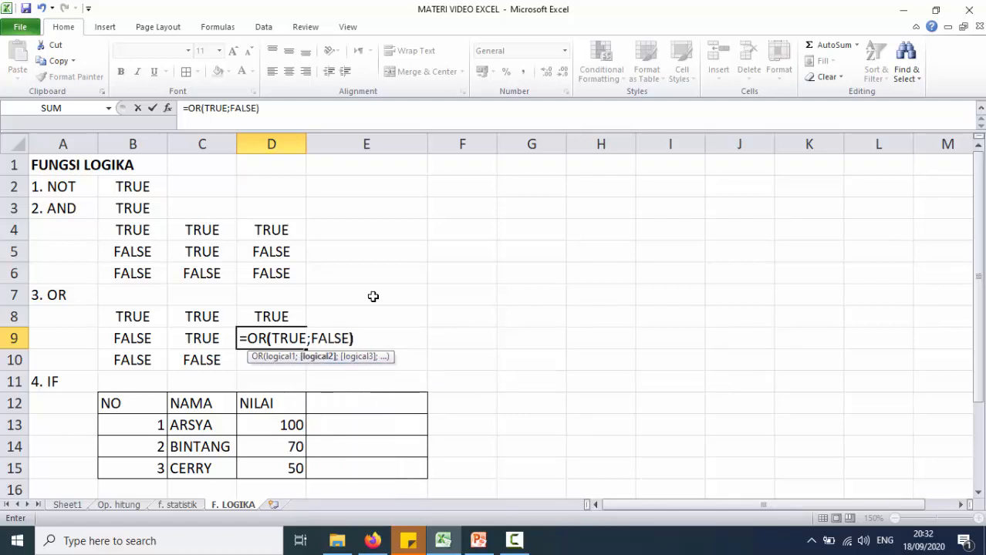
{"action": "key", "text": "Return"}
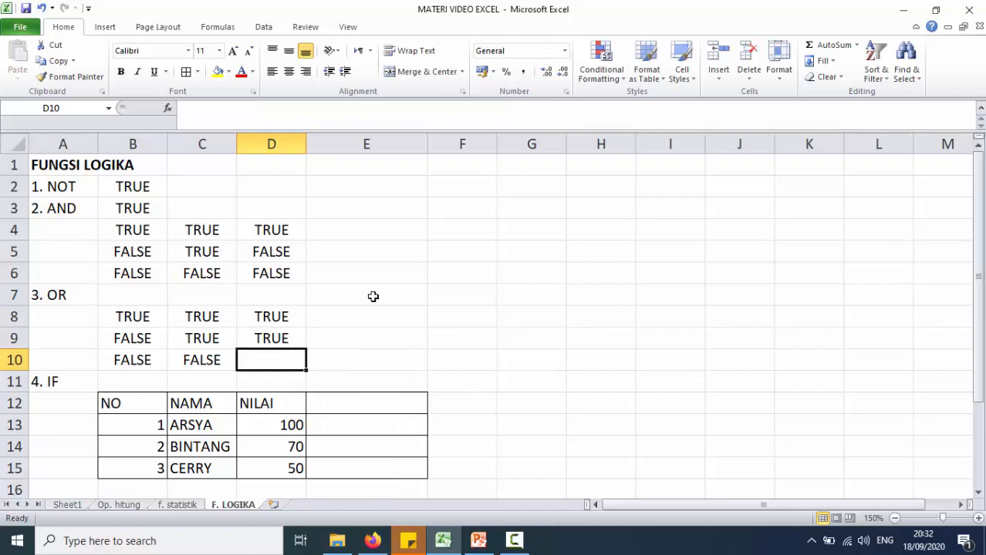
{"action": "left_click", "coordinate": [296, 330]}
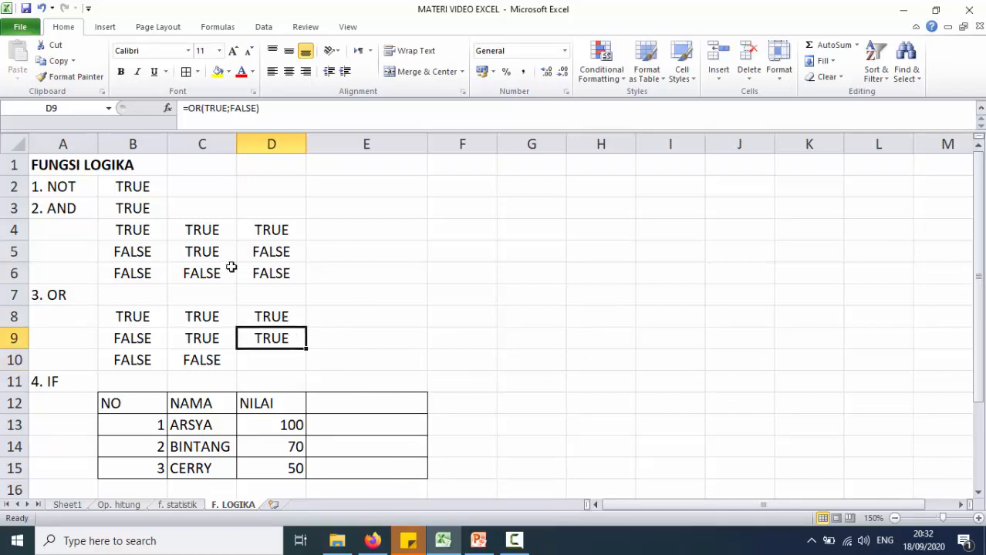
- Enter =OR(FALSE;FALSE) in D10 for the third pair of OR truth values
{"action": "left_click", "coordinate": [263, 360]}
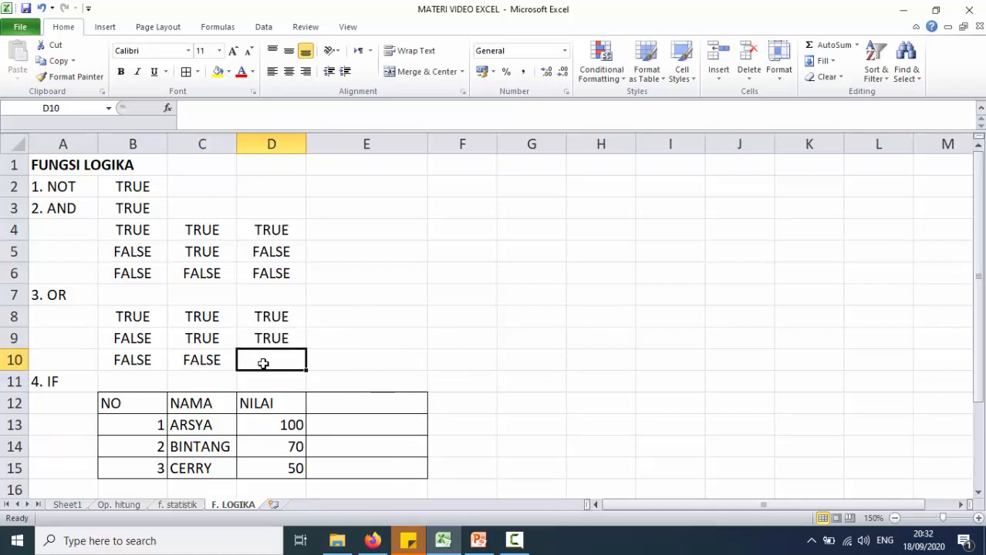
{"action": "type", "text": "=OR"}
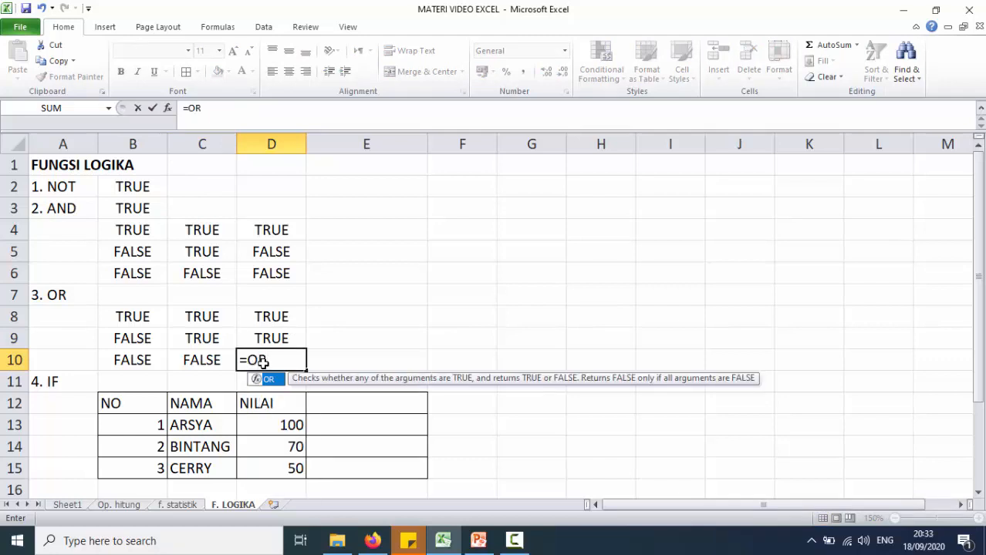
{"action": "type", "text": "(FALSE"}
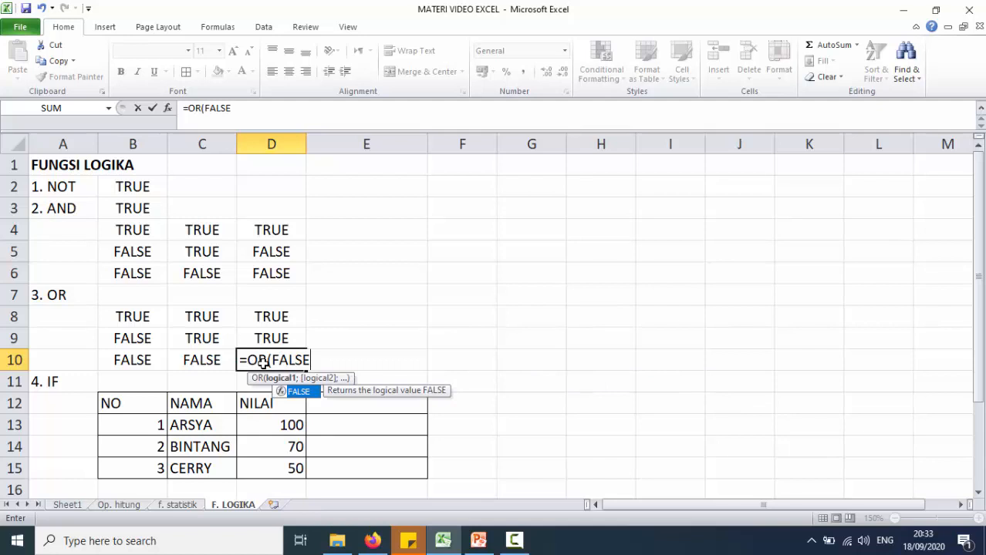
{"action": "type", "text": ";F"}
{"action": "type", "text": "SE"}
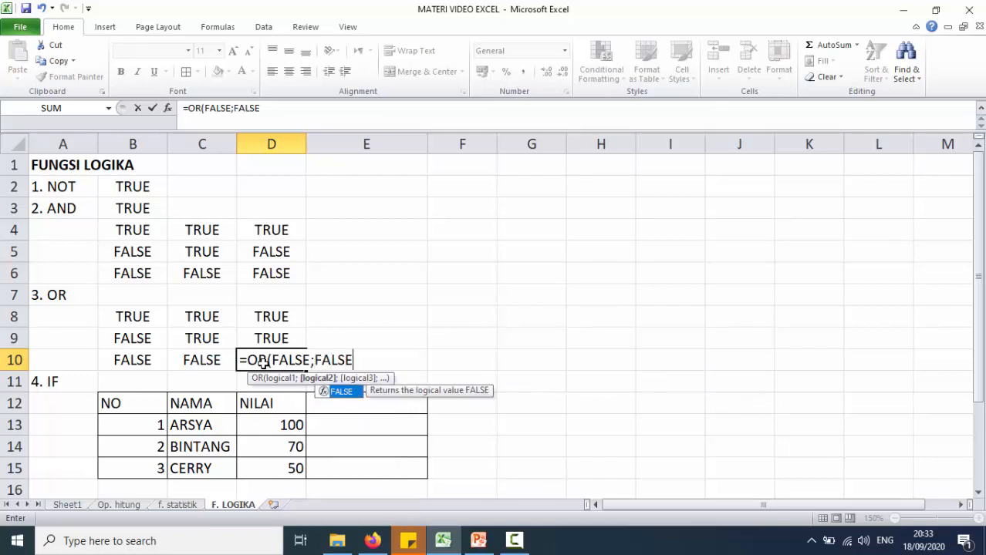
{"action": "type", "text": ")"}
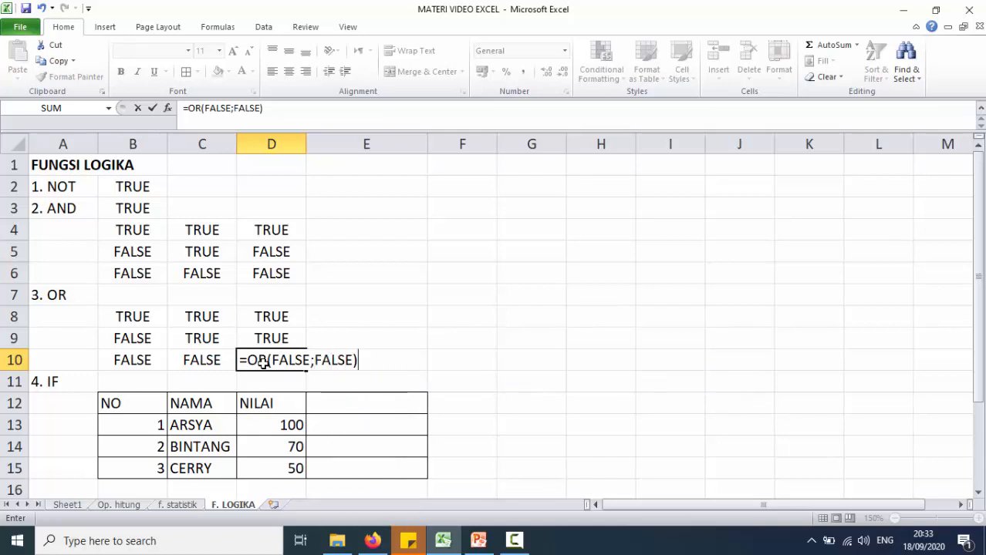
{"action": "key", "text": "Return"}
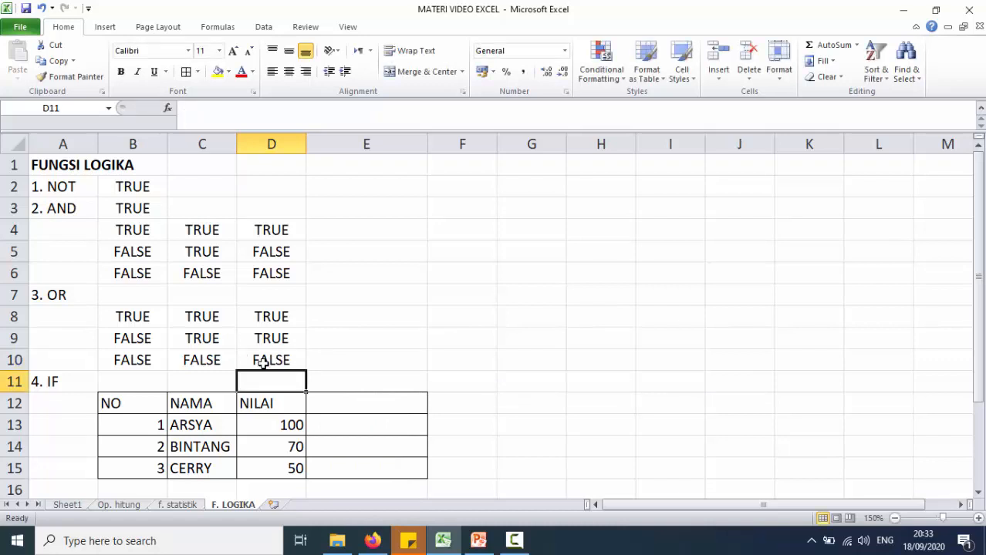
{"action": "left_click", "coordinate": [76, 215]}
{"action": "left_click", "coordinate": [172, 206]}
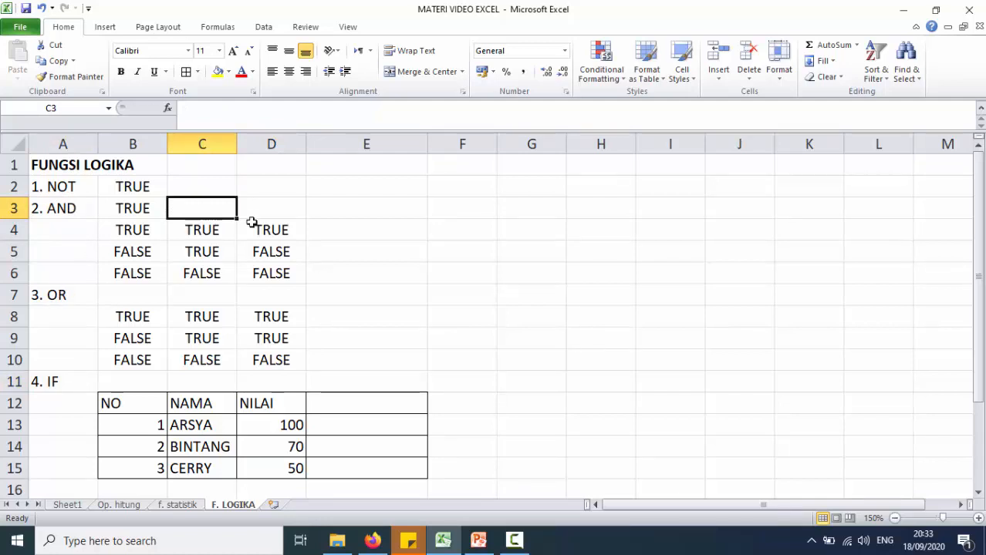
{"action": "left_click", "coordinate": [49, 294]}
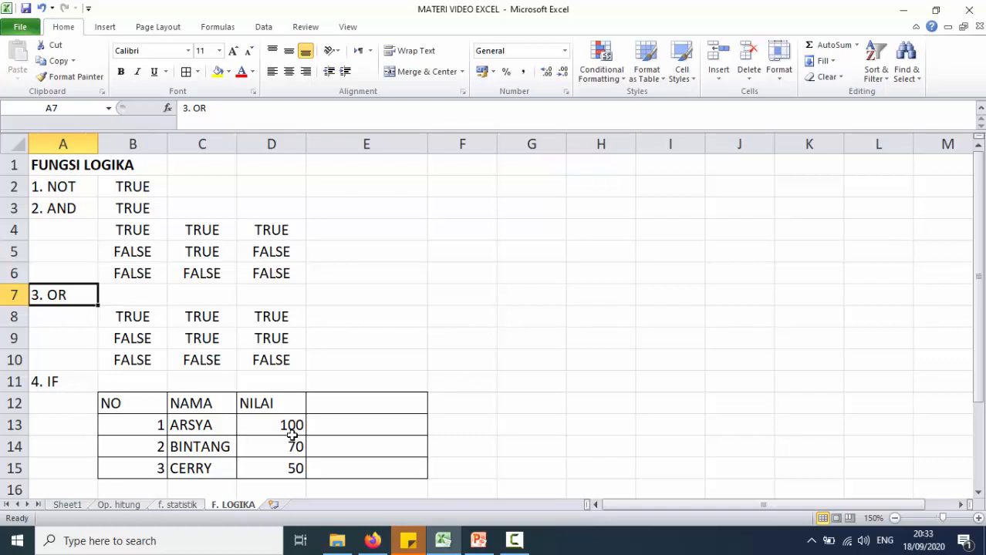
{"action": "left_click", "coordinate": [346, 426]}
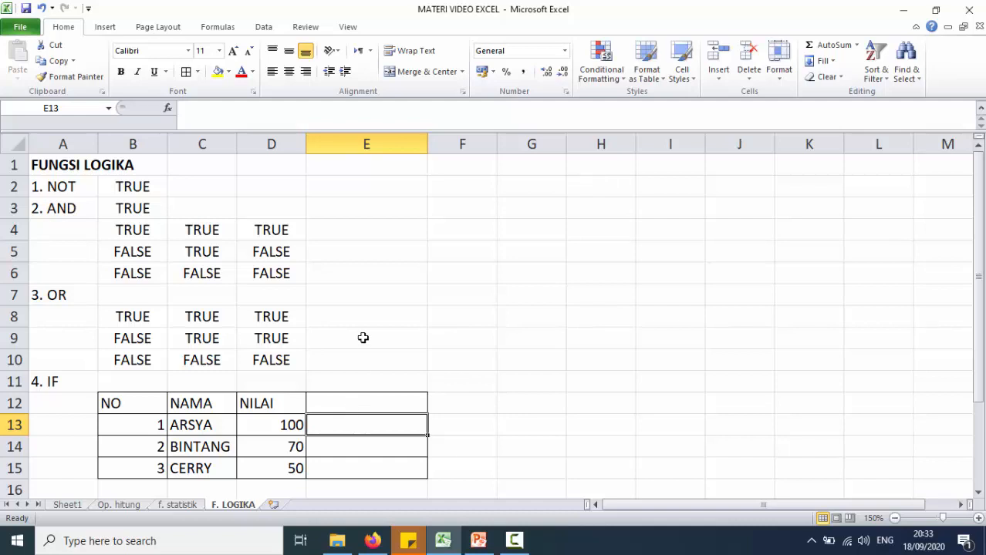
- Enter the grading rule "JIKA NILAI >=70 MAKA TUNTAS" in G13 beside the IF table
{"action": "left_click", "coordinate": [508, 426]}
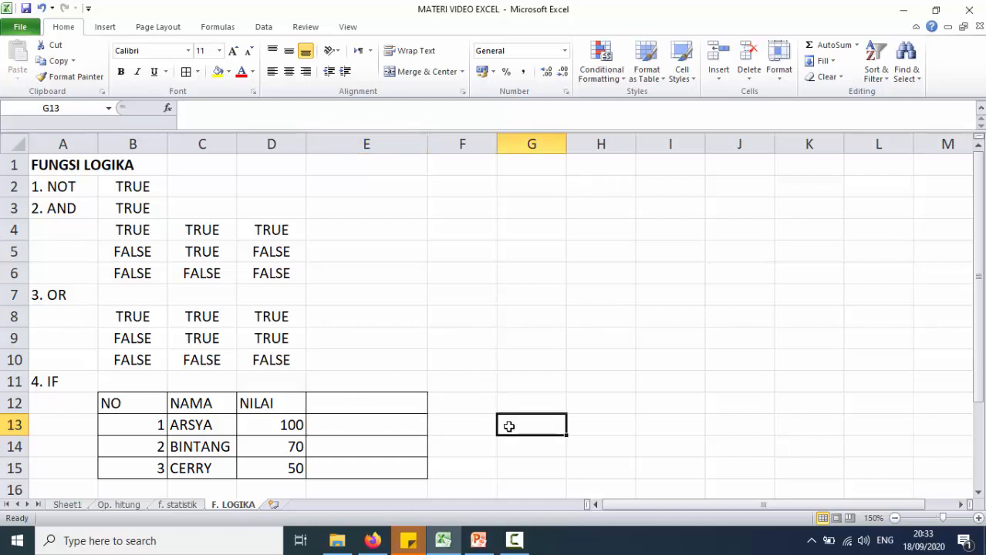
{"action": "type", "text": "JIKA"}
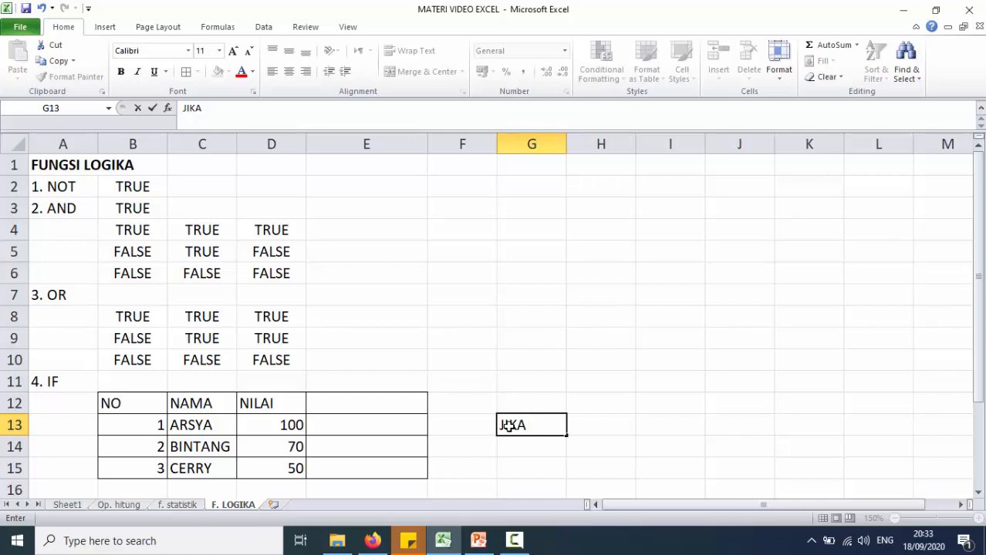
{"action": "type", "text": " NILAI"}
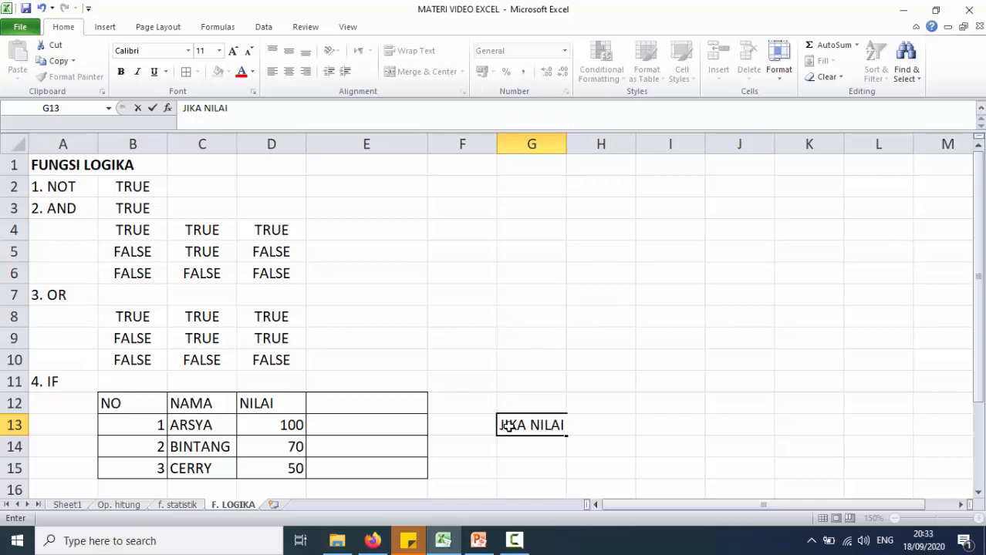
{"action": "type", "text": " >+"}
{"action": "key", "text": "BackSpace"}
{"action": "type", "text": "=70 MAKA TUN"}
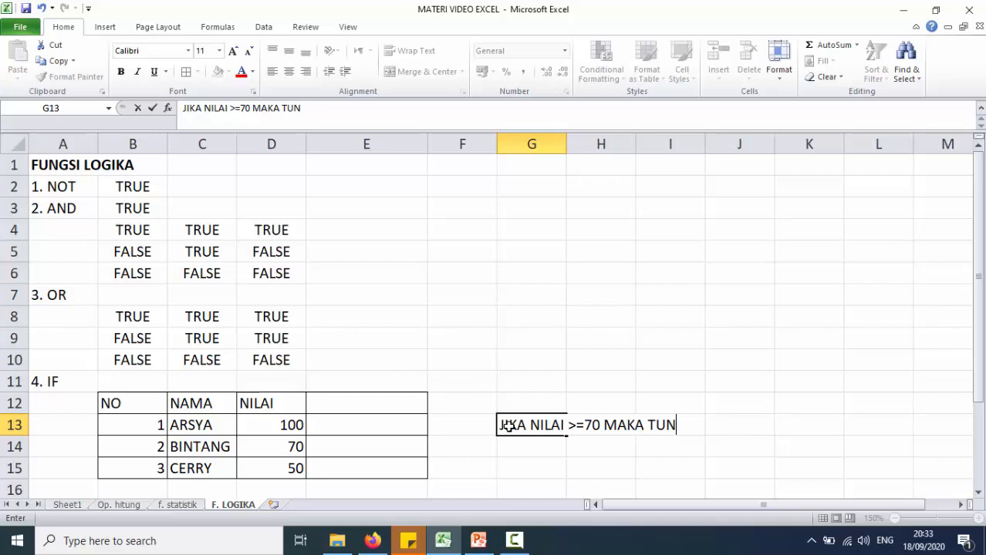
{"action": "type", "text": "TAS"}
{"action": "key", "text": "Return"}
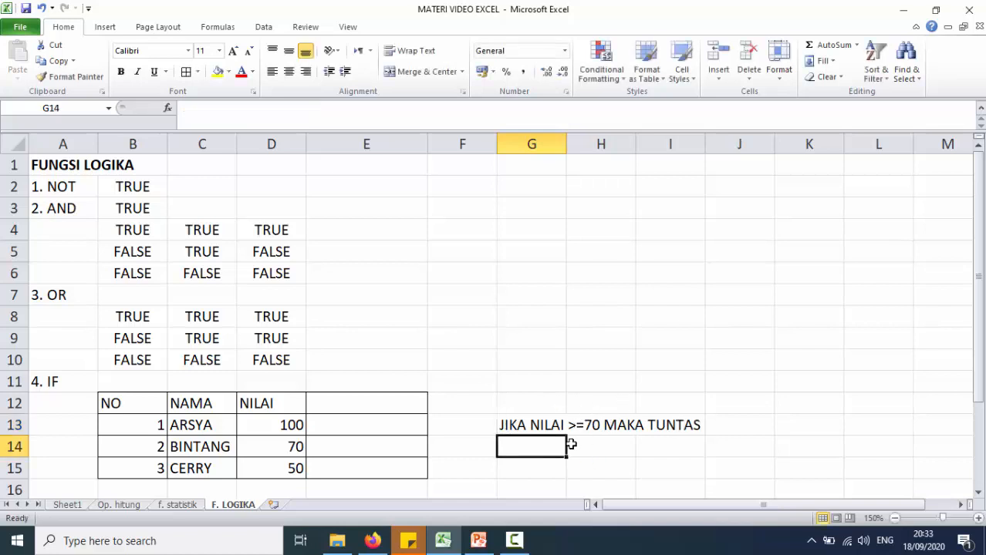
- Enter =IF(D13;"Tuntas";"Remidi") in E13 as the grading formula for the first student
{"action": "left_click", "coordinate": [327, 424]}
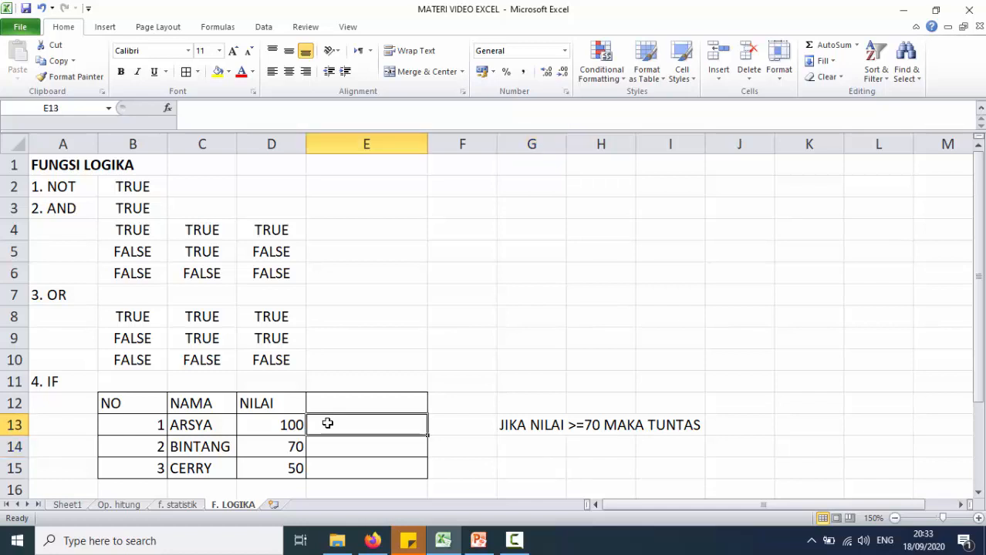
{"action": "type", "text": "="}
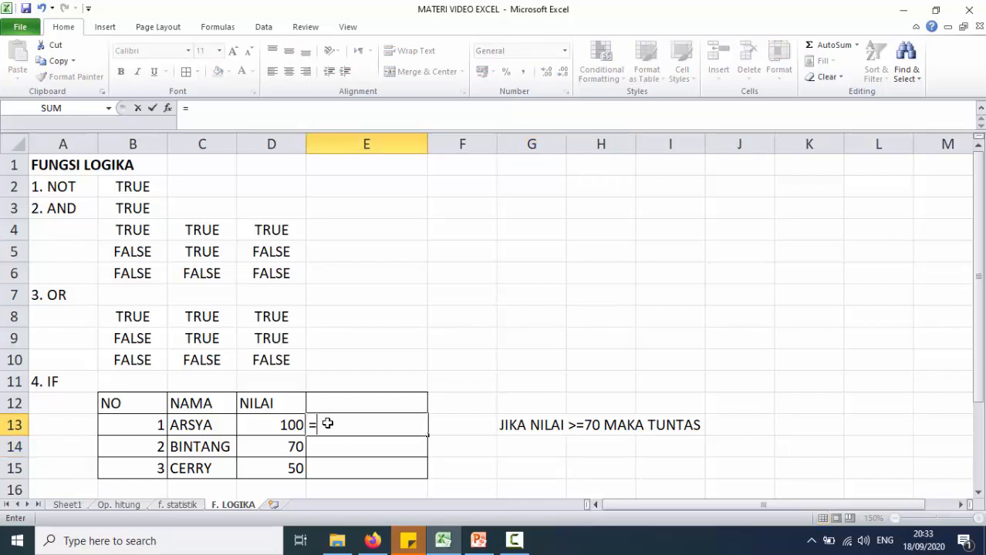
{"action": "type", "text": "IF"}
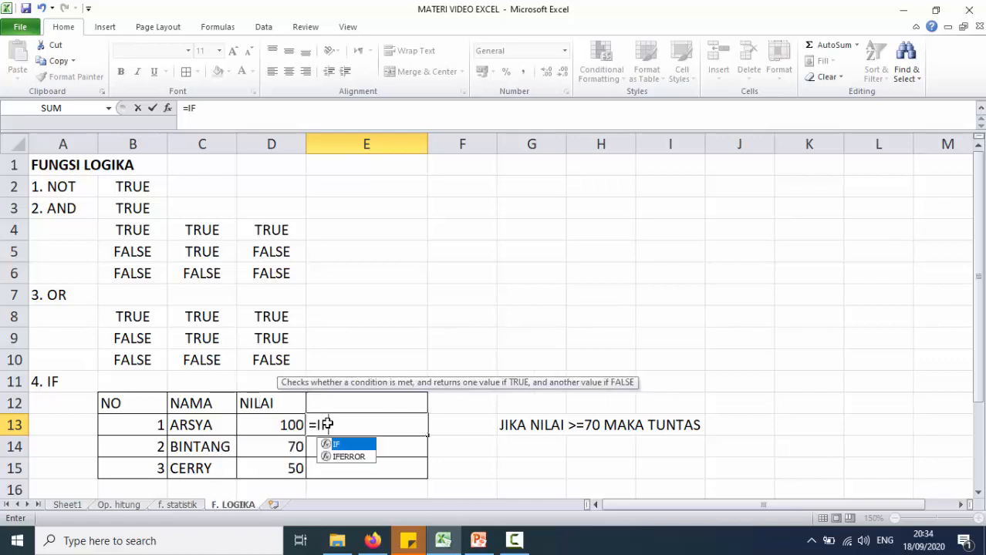
{"action": "type", "text": "("}
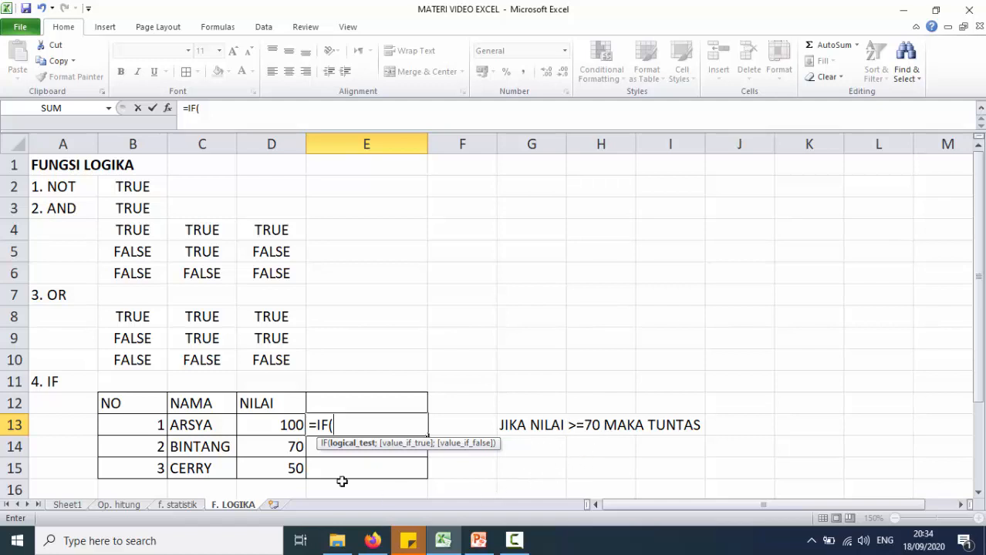
{"action": "left_click", "coordinate": [297, 425]}
{"action": "mouse_move", "coordinate": [497, 546]}
{"action": "type", "text": ";"}
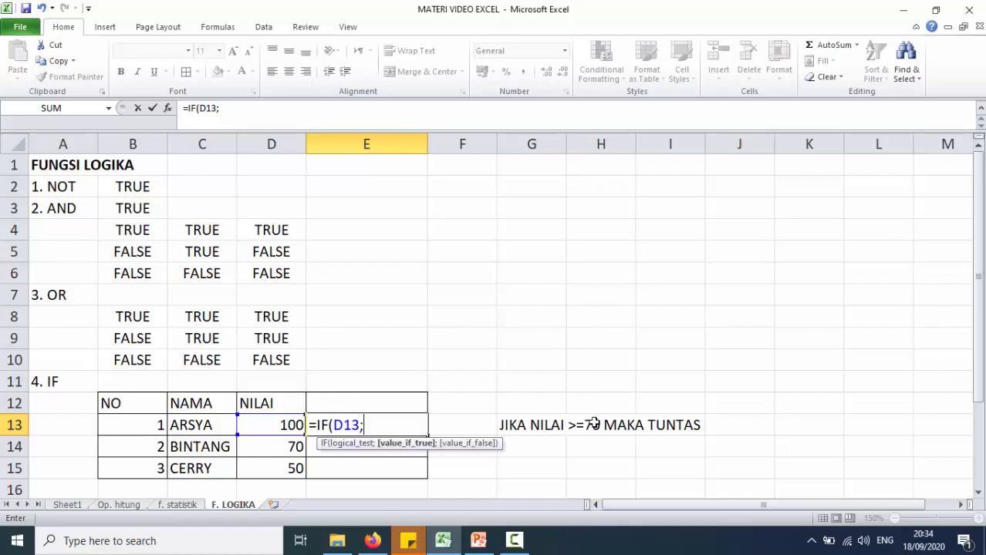
{"action": "type", "text": "\"Tun"}
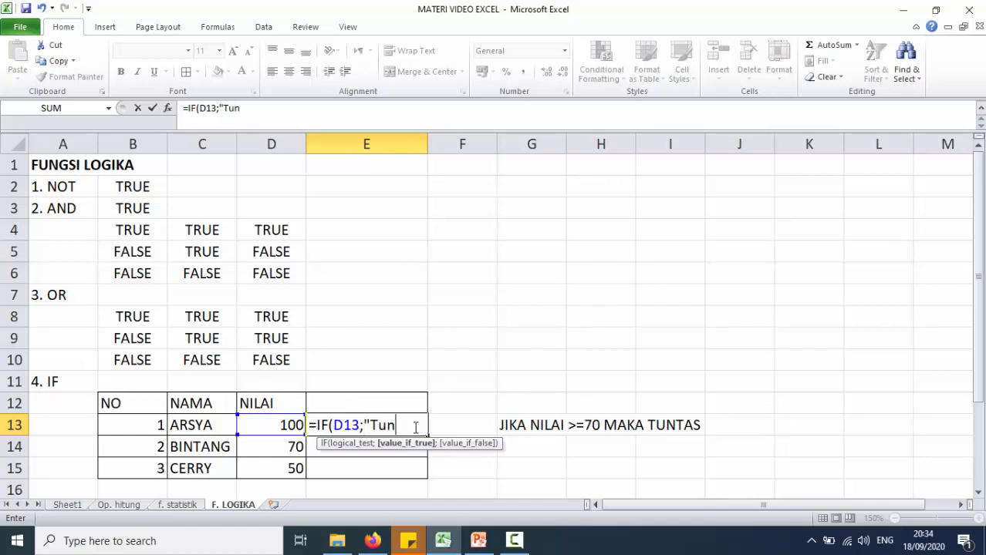
{"action": "type", "text": "tas\";"}
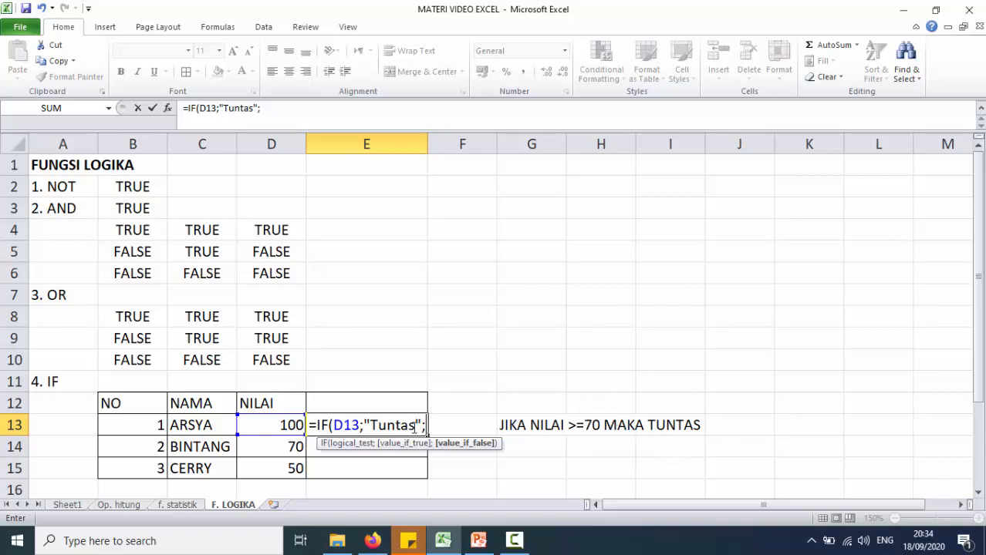
{"action": "type", "text": "\"Remidi"}
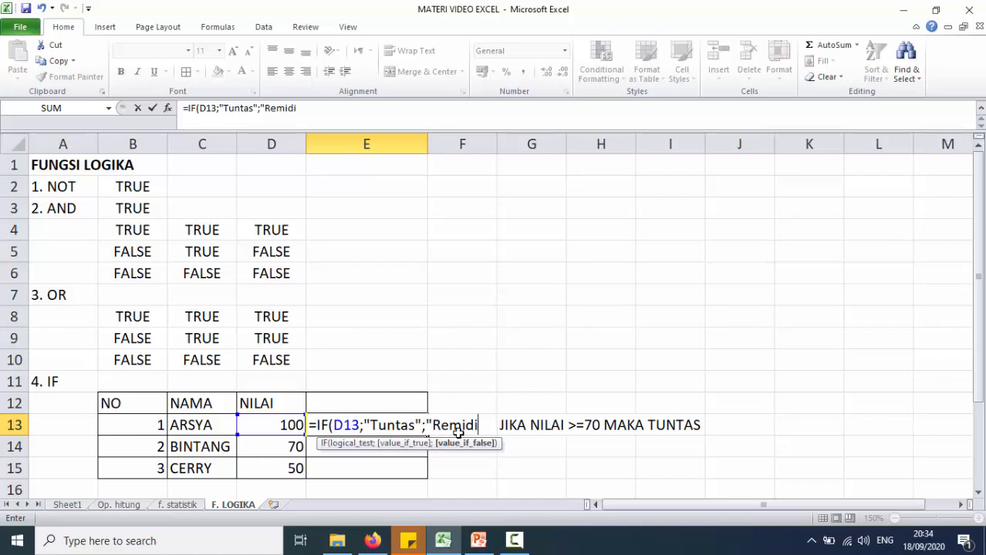
{"action": "type", "text": "\")"}
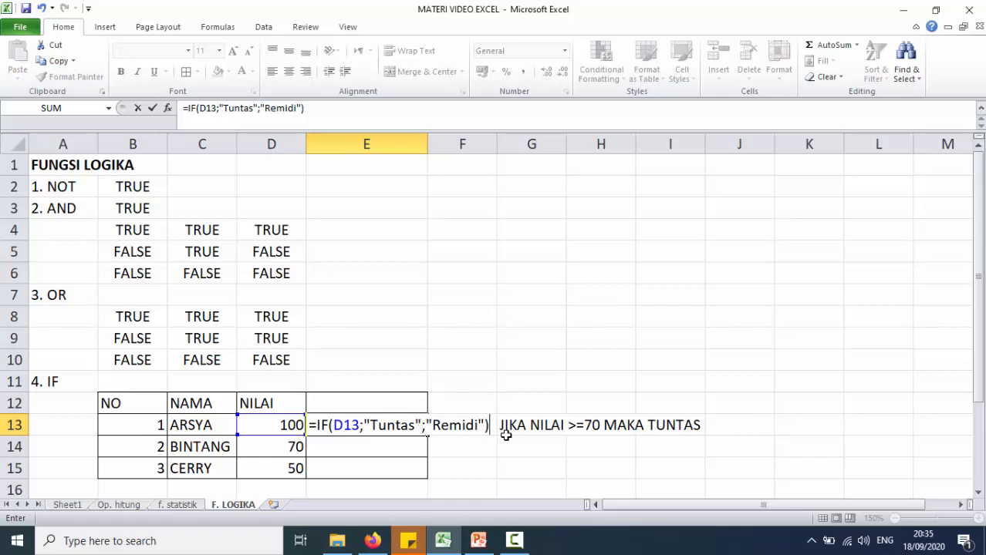
{"action": "key", "text": "Return"}
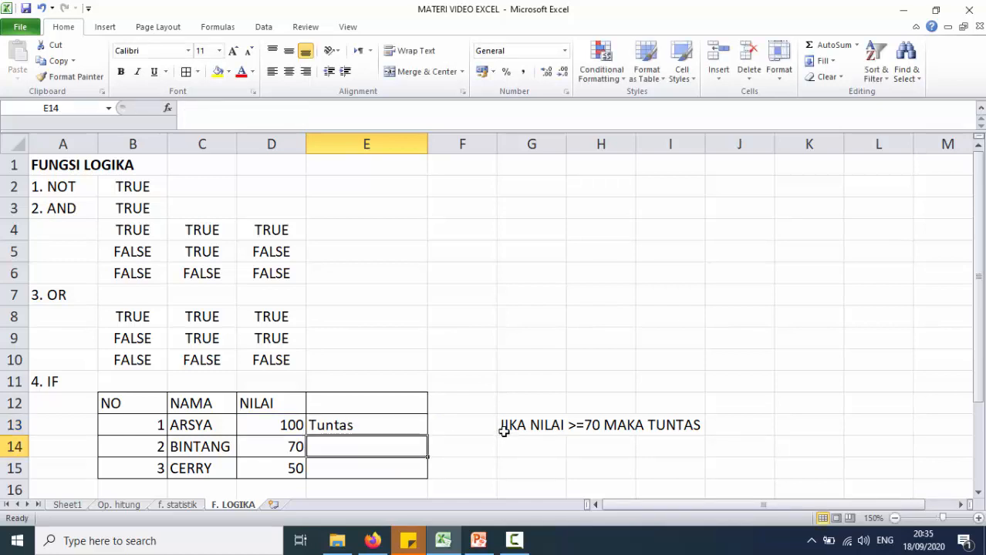
- Test the IF formula in E13 by setting the first student's score in D13 to 20
{"action": "left_click", "coordinate": [360, 430]}
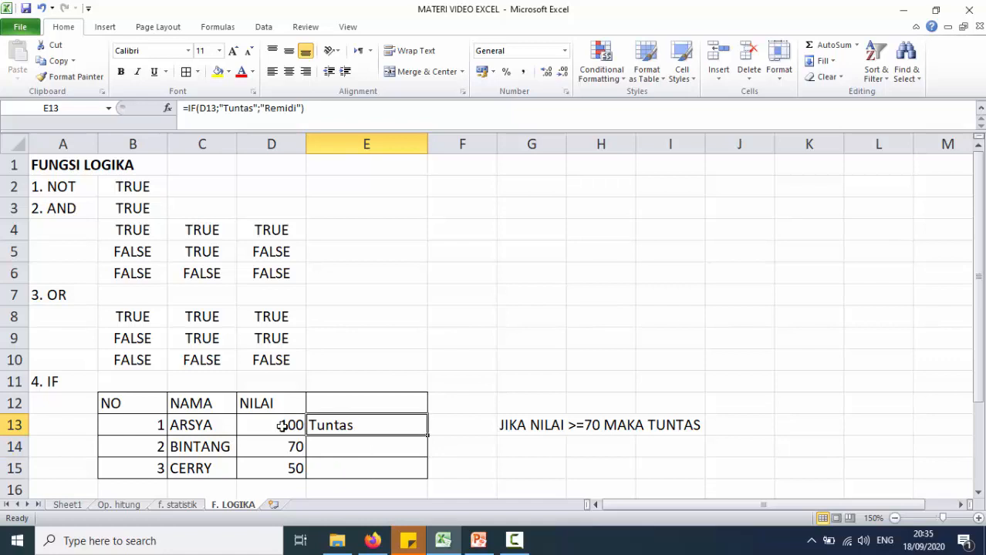
{"action": "left_click", "coordinate": [283, 426]}
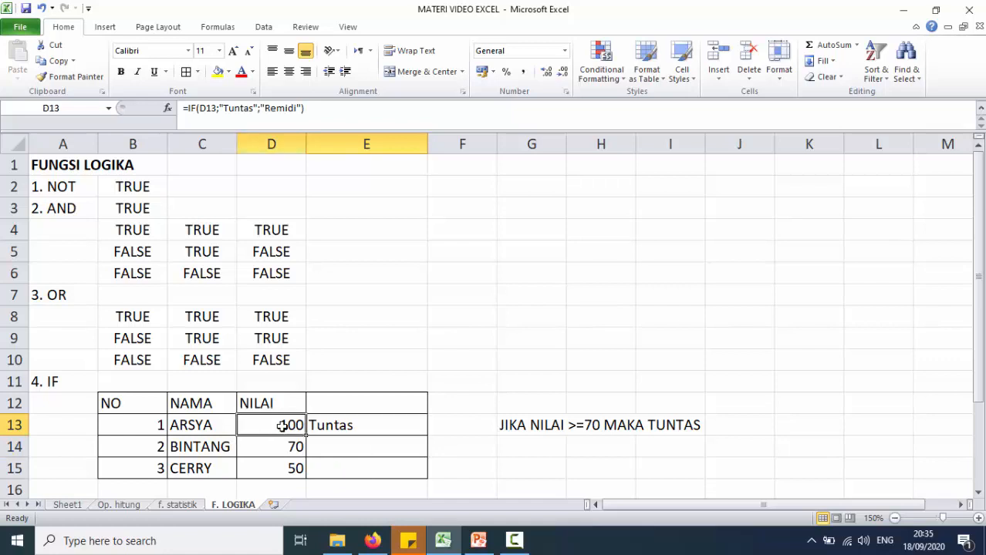
{"action": "left_click", "coordinate": [342, 425]}
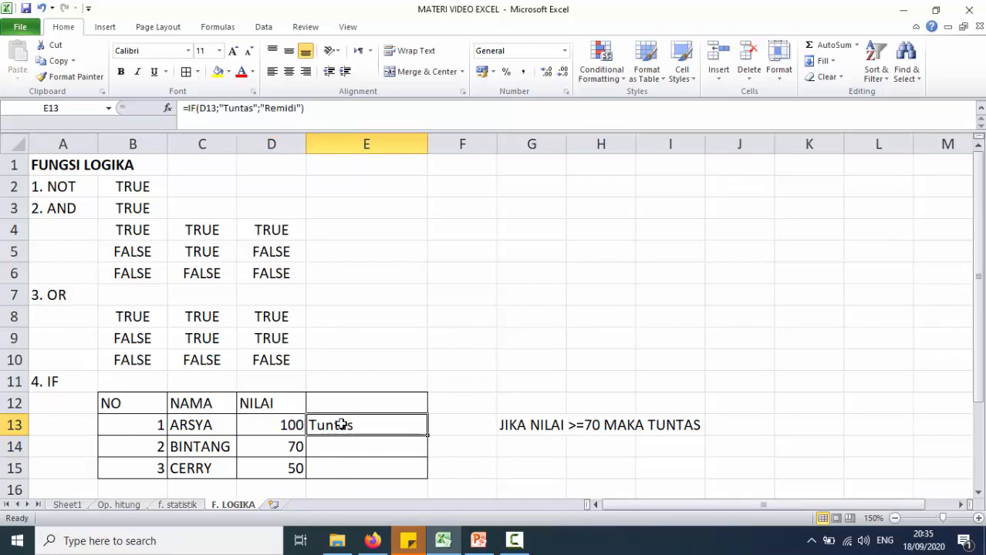
{"action": "left_click", "coordinate": [265, 426]}
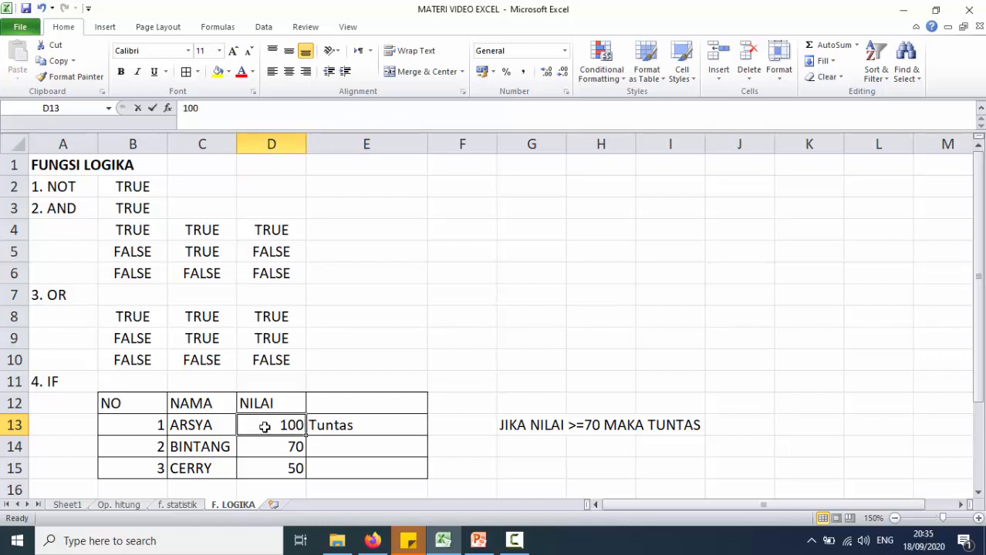
{"action": "type", "text": "20"}
{"action": "key", "text": "Return"}
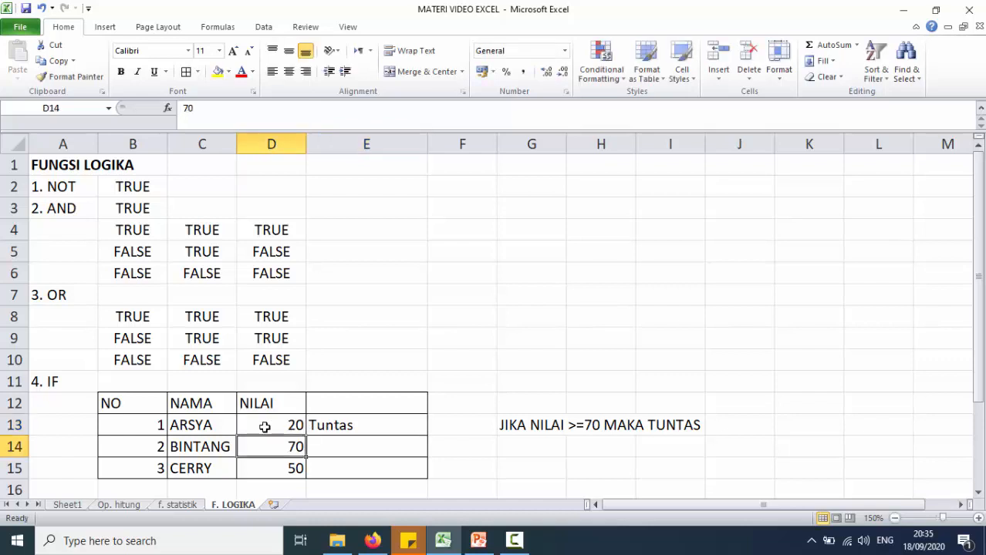
- Complete the logical test of the IF formula in E13 by adding >=70 after D13
{"action": "left_click", "coordinate": [316, 420]}
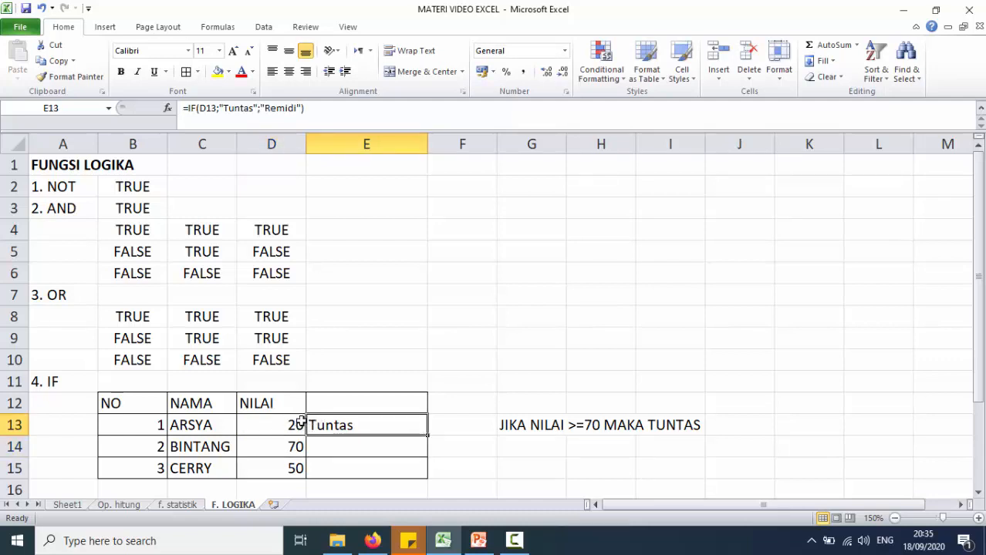
{"action": "left_click", "coordinate": [208, 108]}
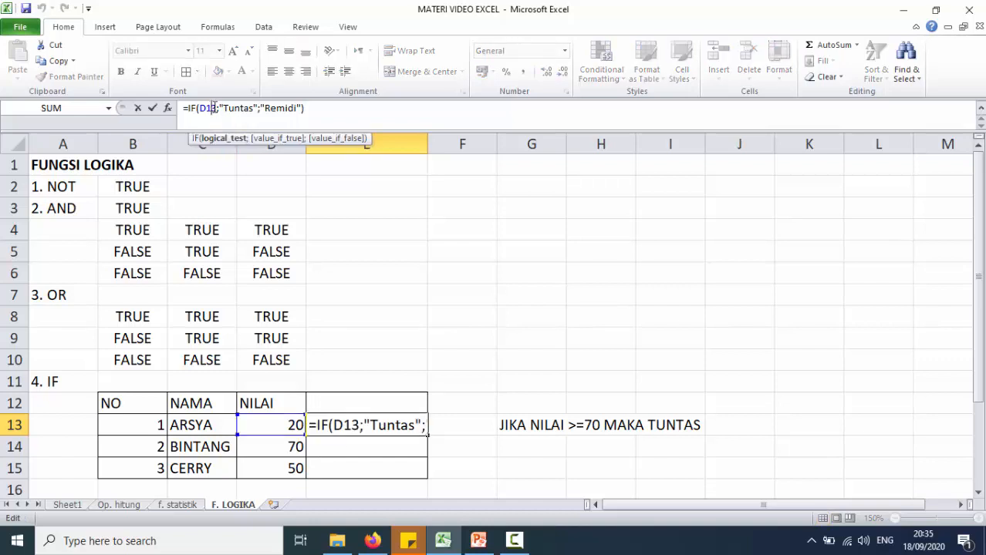
{"action": "left_click", "coordinate": [361, 426]}
{"action": "type", "text": ">="}
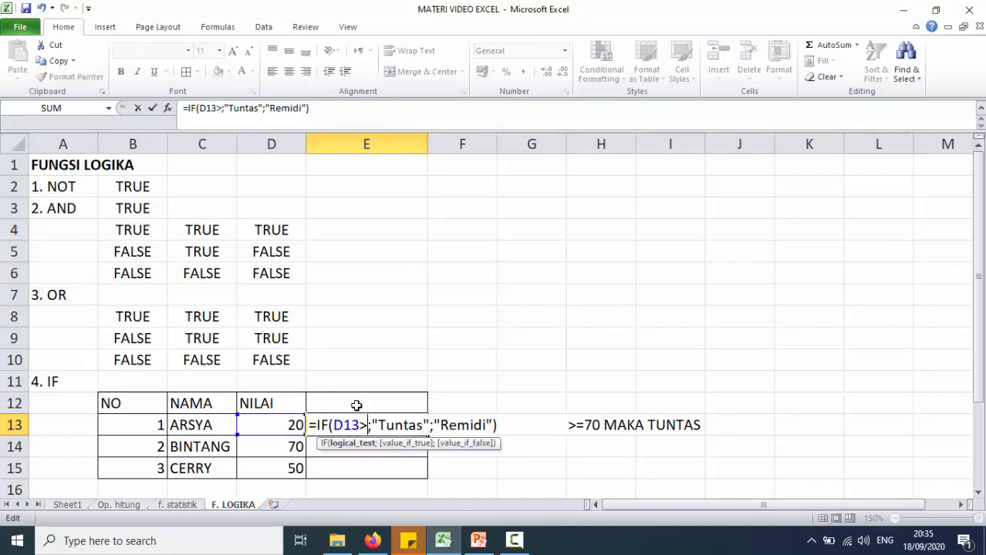
{"action": "type", "text": "70"}
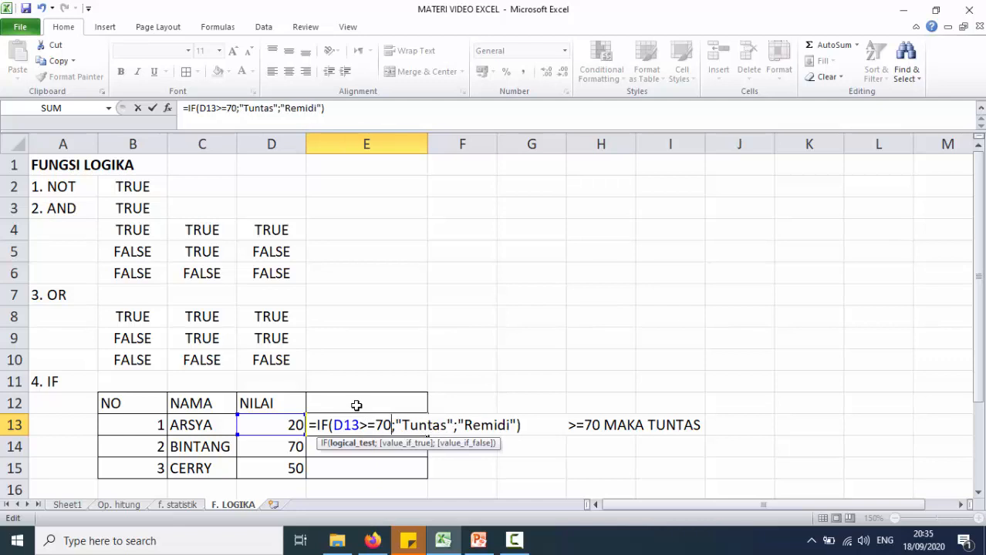
{"action": "key", "text": "Return"}
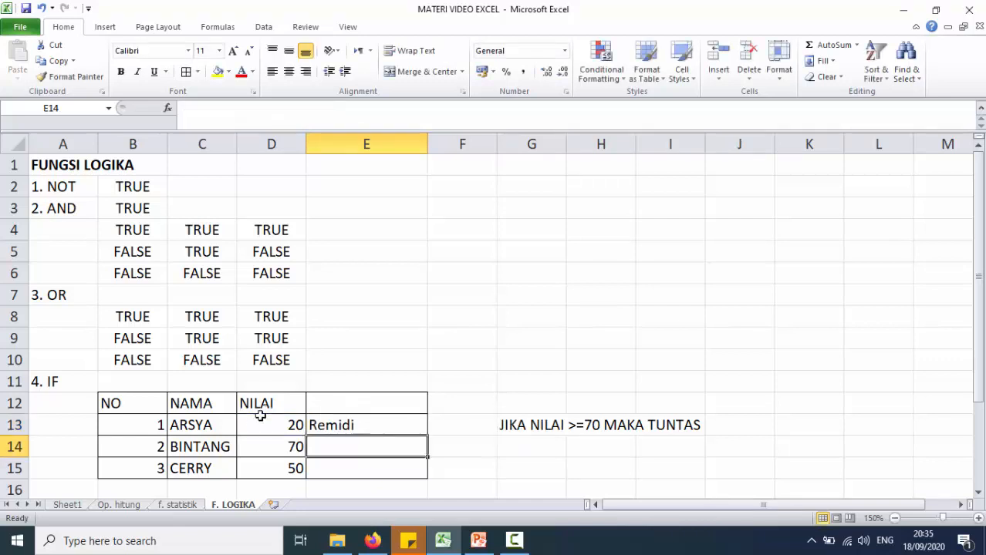
- Re-enter the full grading formula =IF(D13>=70;"Tuntas";"Remidi") in E13
{"action": "left_click", "coordinate": [342, 425]}
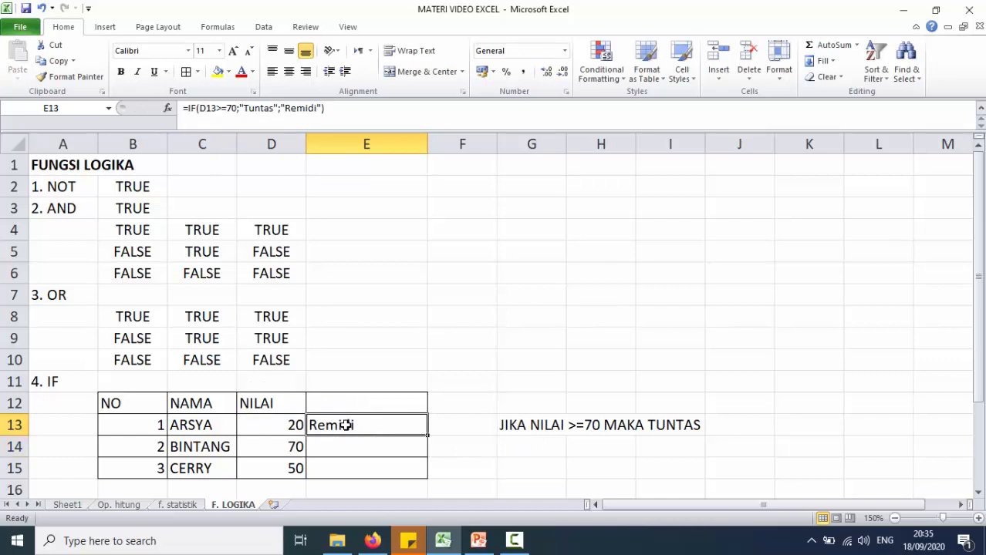
{"action": "type", "text": "="}
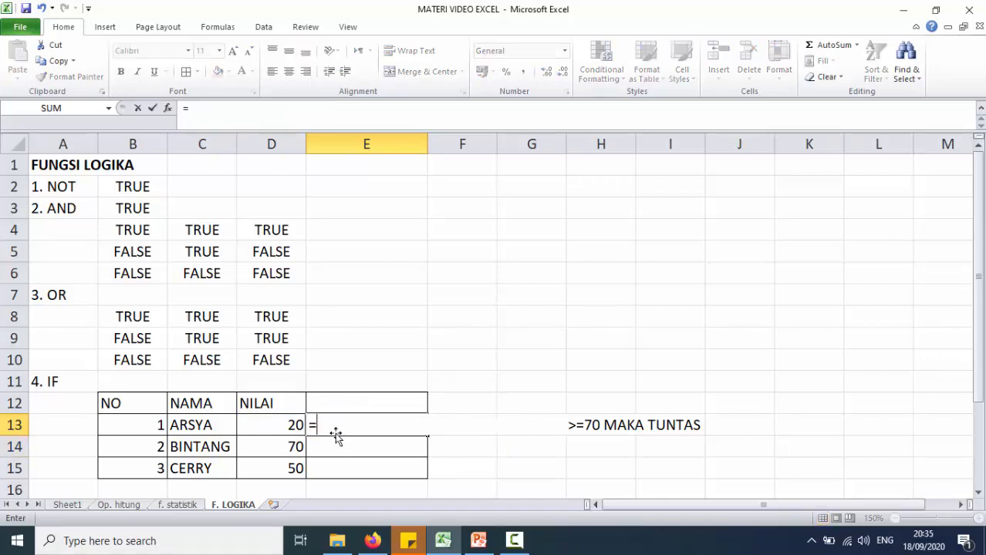
{"action": "type", "text": "if("}
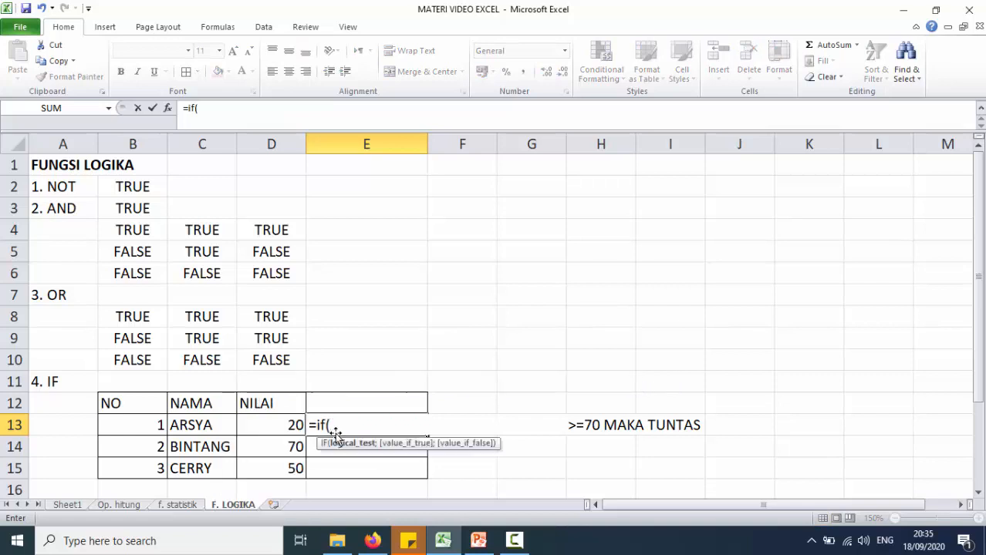
{"action": "left_click", "coordinate": [281, 421]}
{"action": "type", "text": ">="}
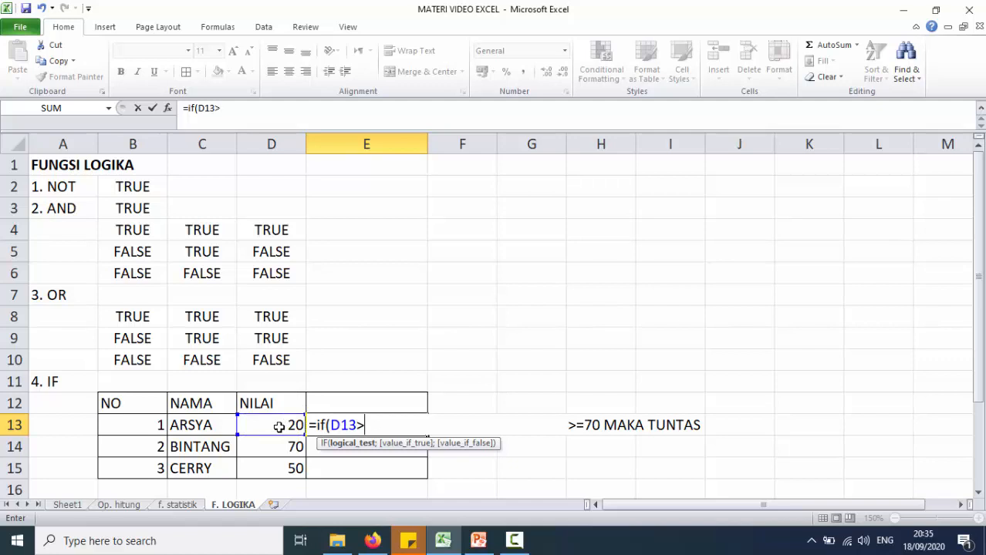
{"action": "type", "text": "70;"}
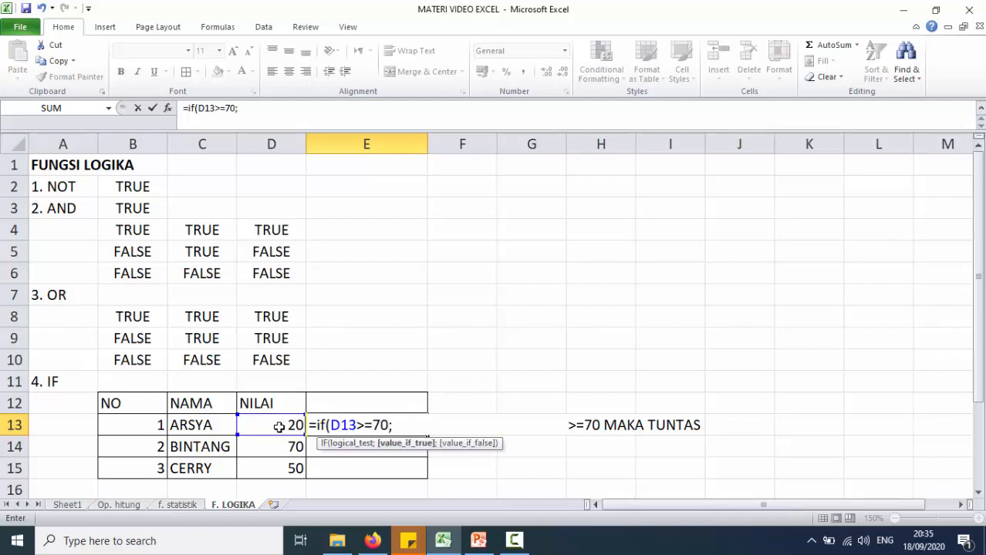
{"action": "type", "text": "\"Tunta"}
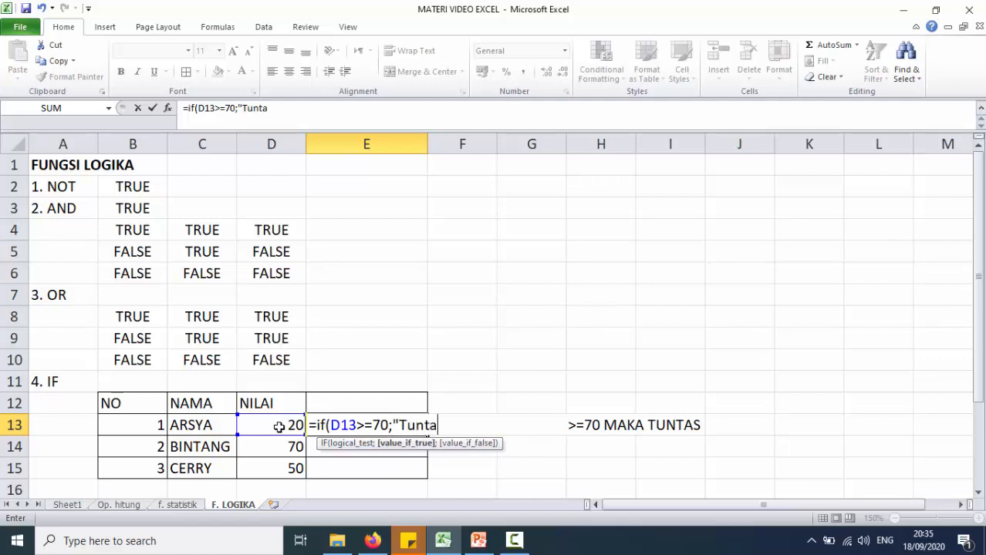
{"action": "type", "text": "s\";"}
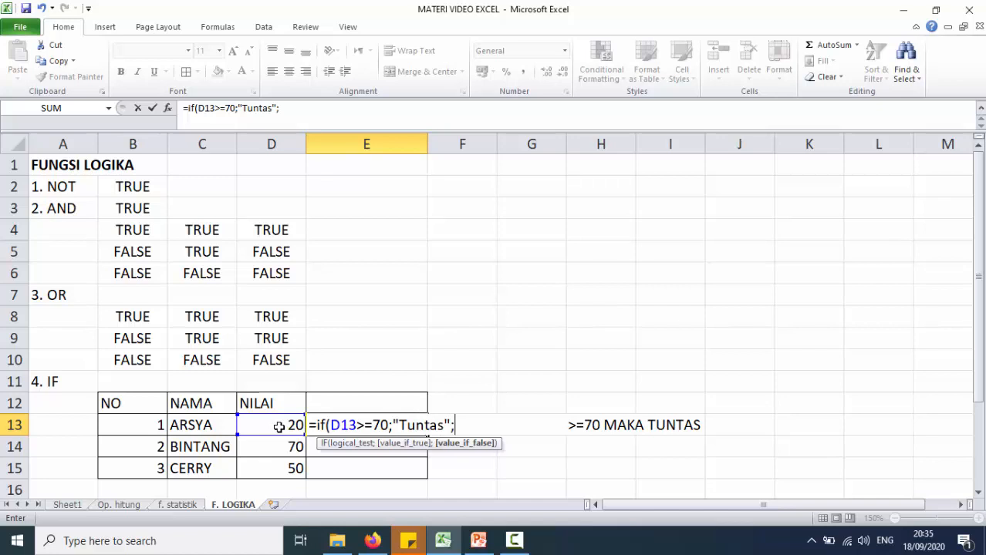
{"action": "type", "text": "\"Remidi"}
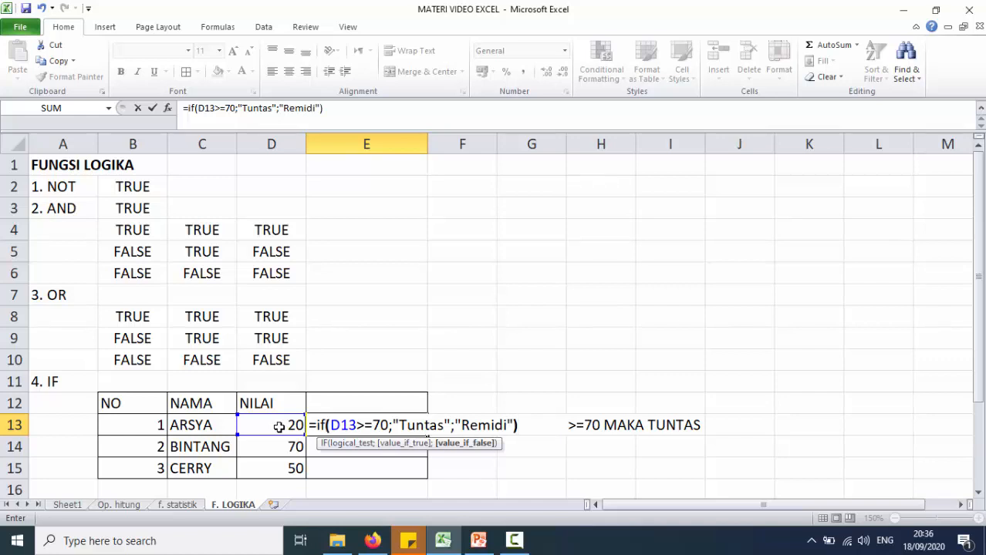
{"action": "key", "text": "Return"}
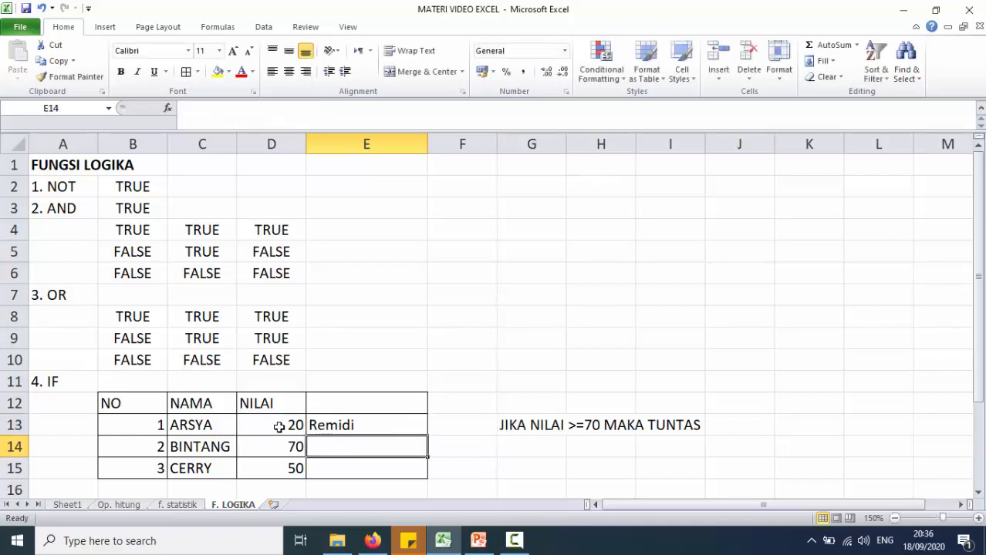
- Set the first student's score in D13 to 80 and check the grade in E13
{"action": "left_click", "coordinate": [278, 424]}
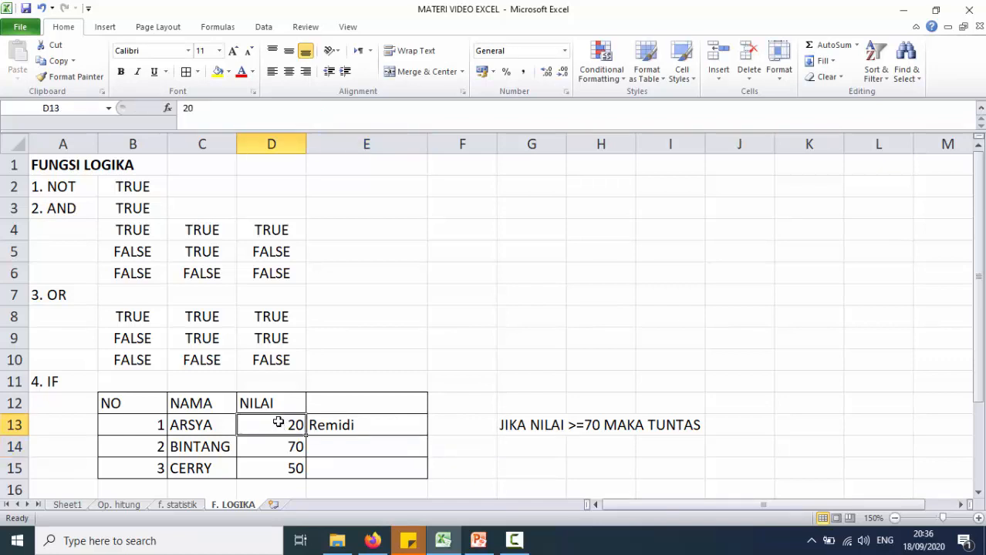
{"action": "type", "text": "80"}
{"action": "key", "text": "Return"}
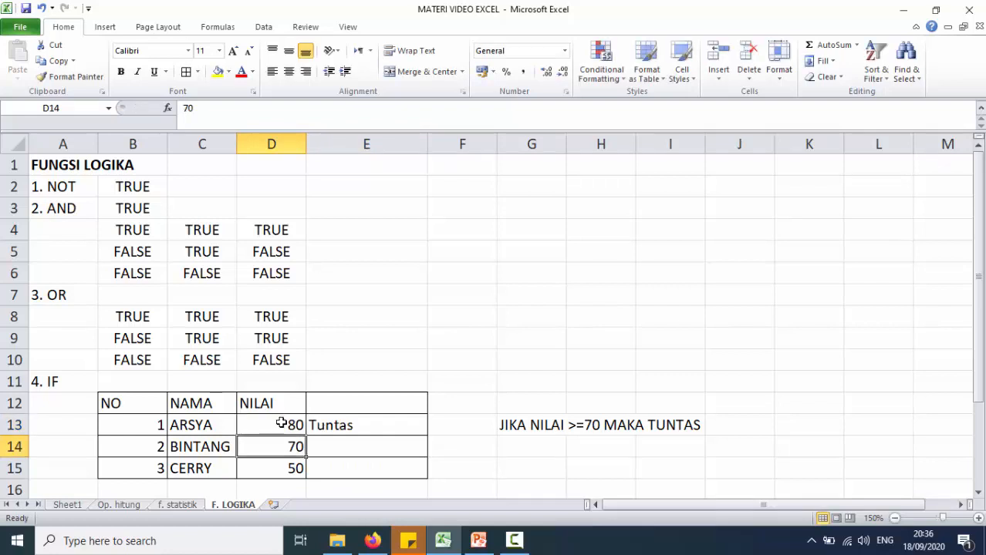
{"action": "left_click", "coordinate": [348, 425]}
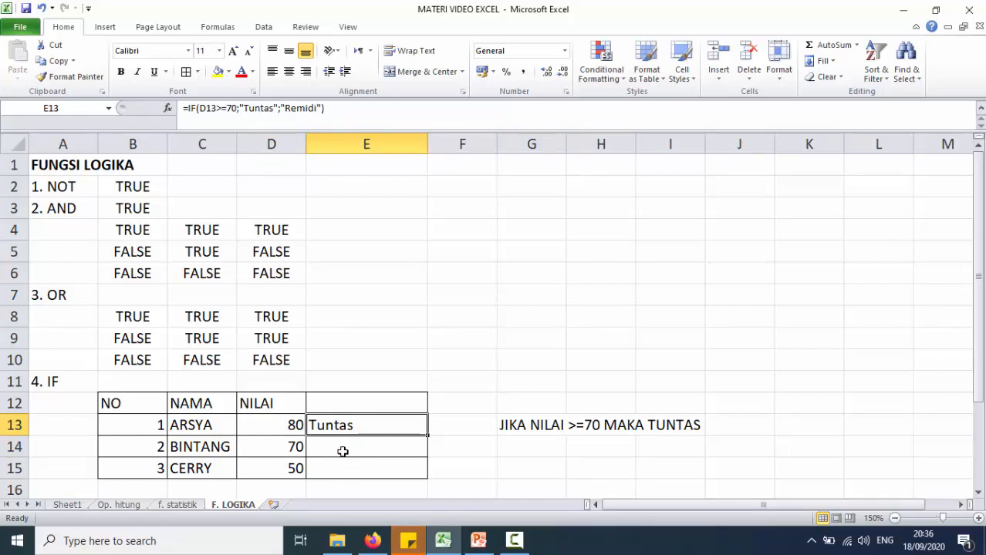
- Fill the grading formula from E13 down to E15 for the remaining students
{"action": "left_click", "coordinate": [337, 447]}
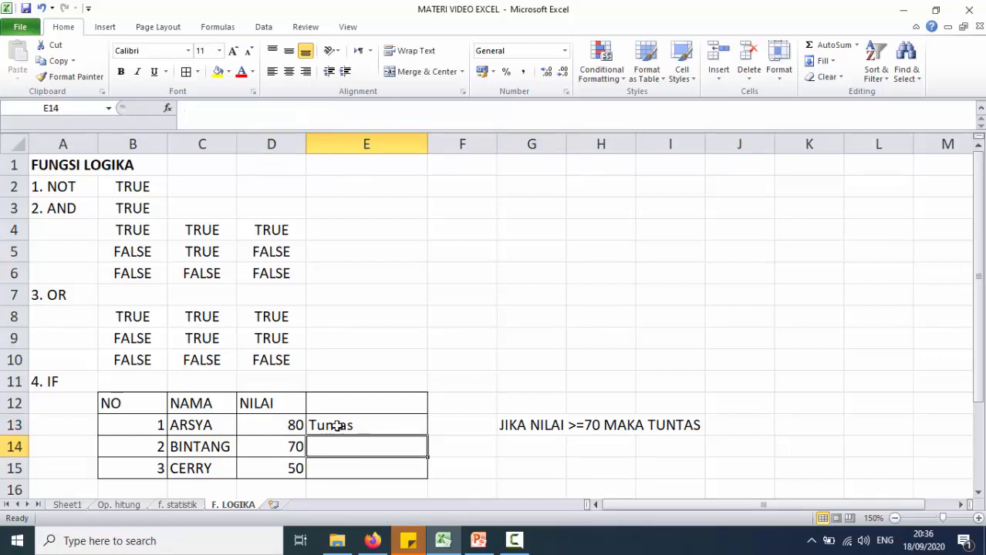
{"action": "left_click", "coordinate": [327, 425]}
{"action": "left_click", "coordinate": [500, 432]}
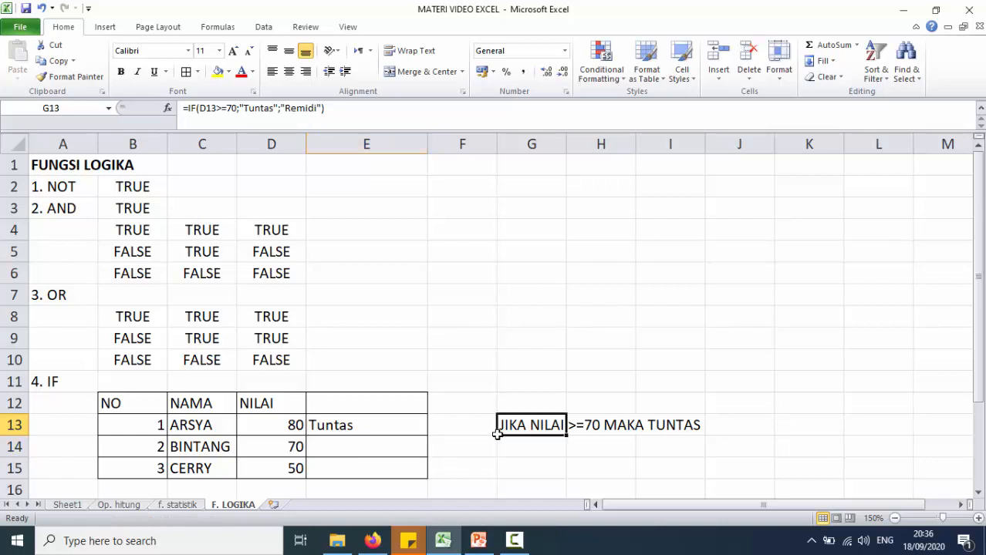
{"action": "left_click", "coordinate": [405, 430]}
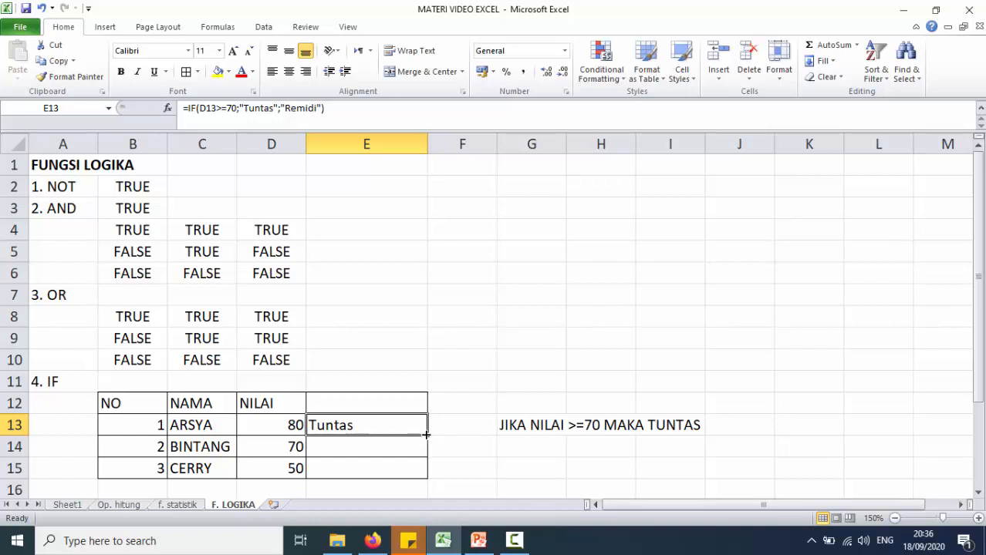
{"action": "left_click_drag", "start_coordinate": [426, 435], "coordinate": [429, 474]}
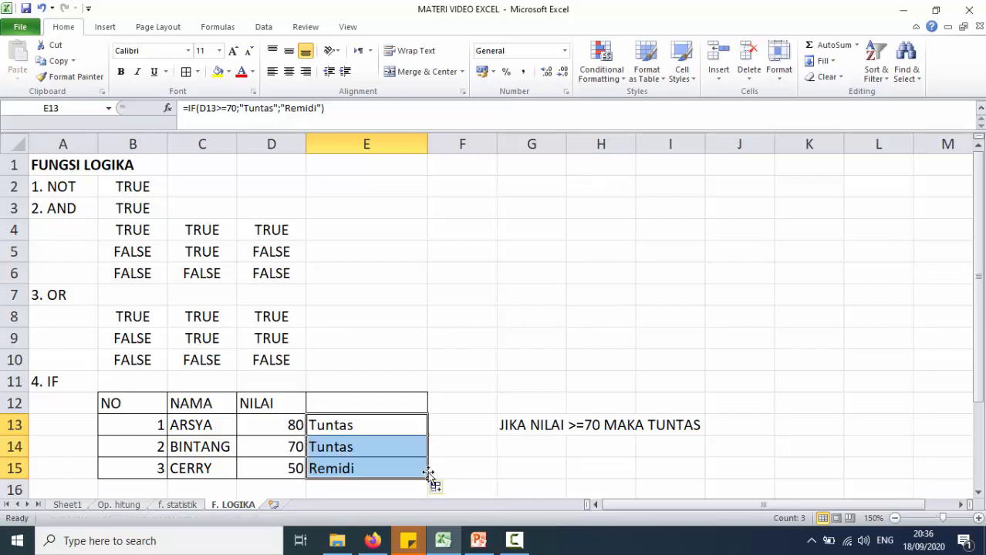
{"action": "left_click", "coordinate": [448, 443]}
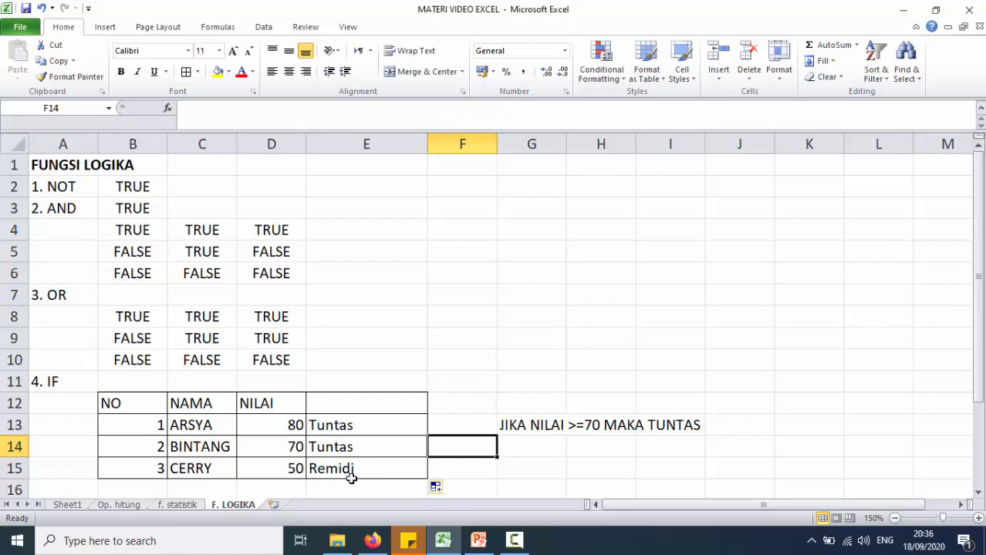
- Set the second student's score in D14 to 30
{"action": "left_click", "coordinate": [286, 454]}
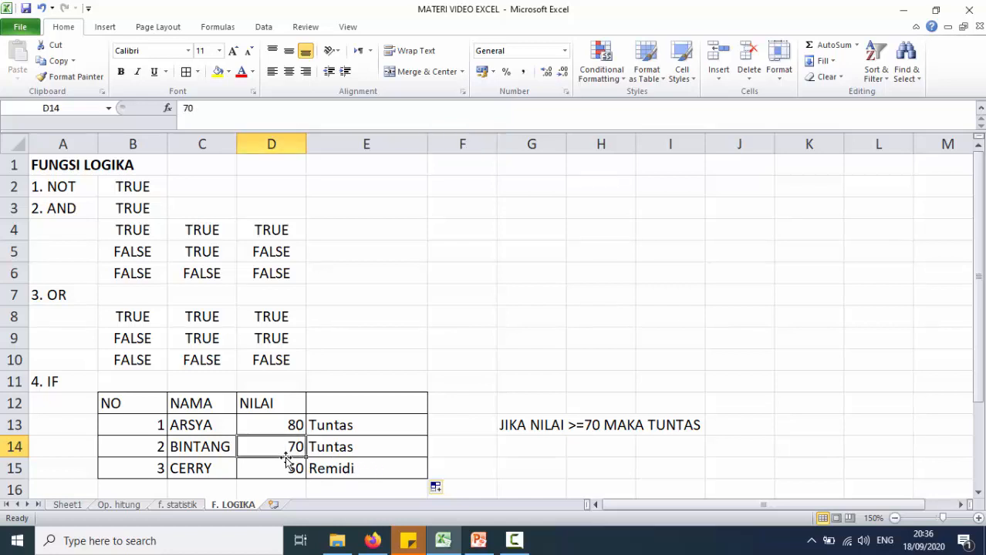
{"action": "type", "text": "30"}
{"action": "key", "text": "Return"}
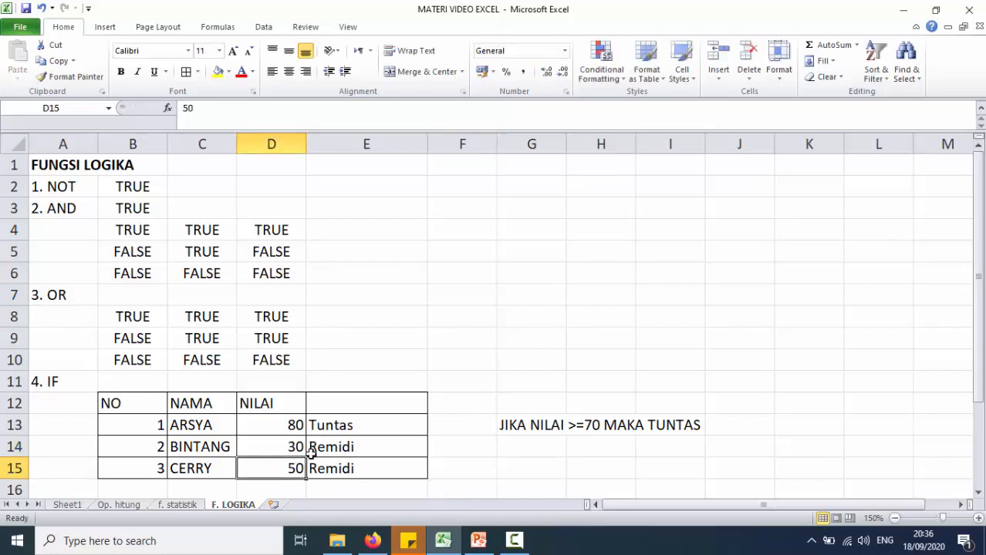